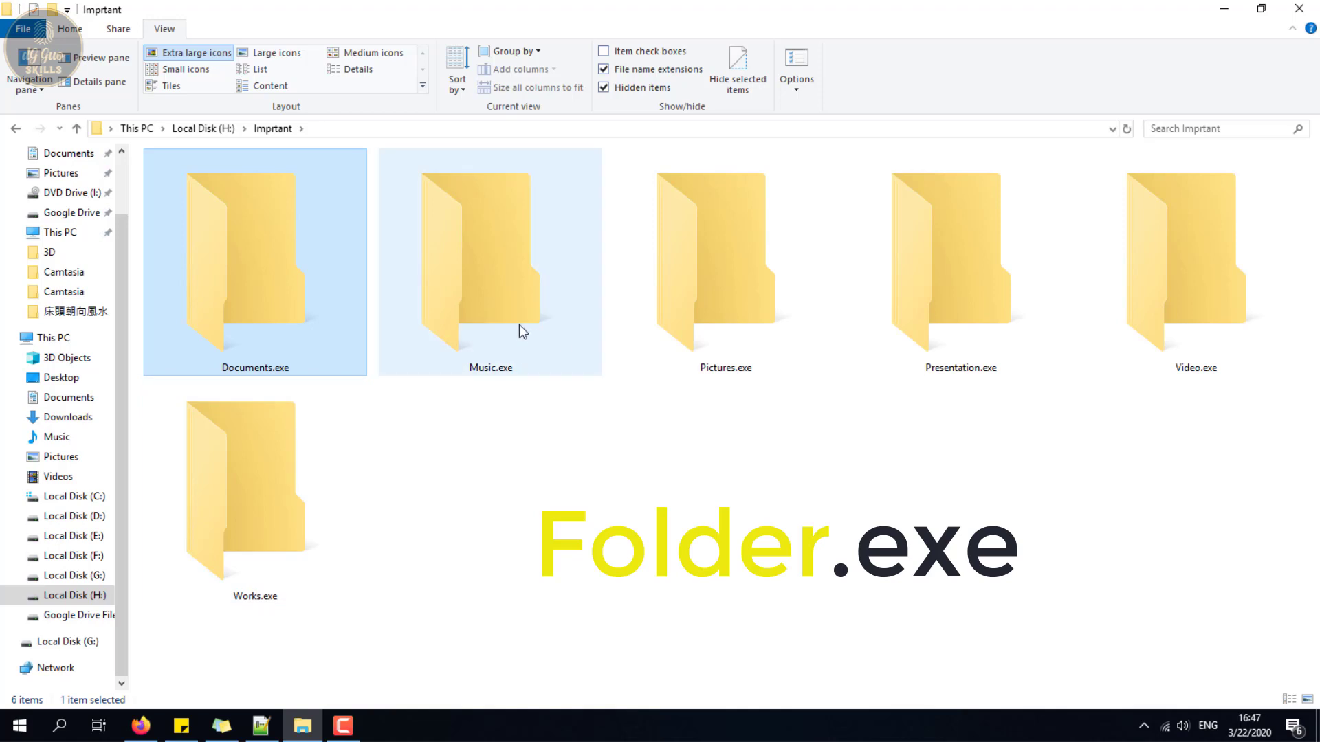
Look through the folder-like .exe files in the Imprtant folder, from Music.exe to Works.exe.
{"action": "left_click", "coordinate": [518, 324]}
{"action": "left_click", "coordinate": [753, 304]}
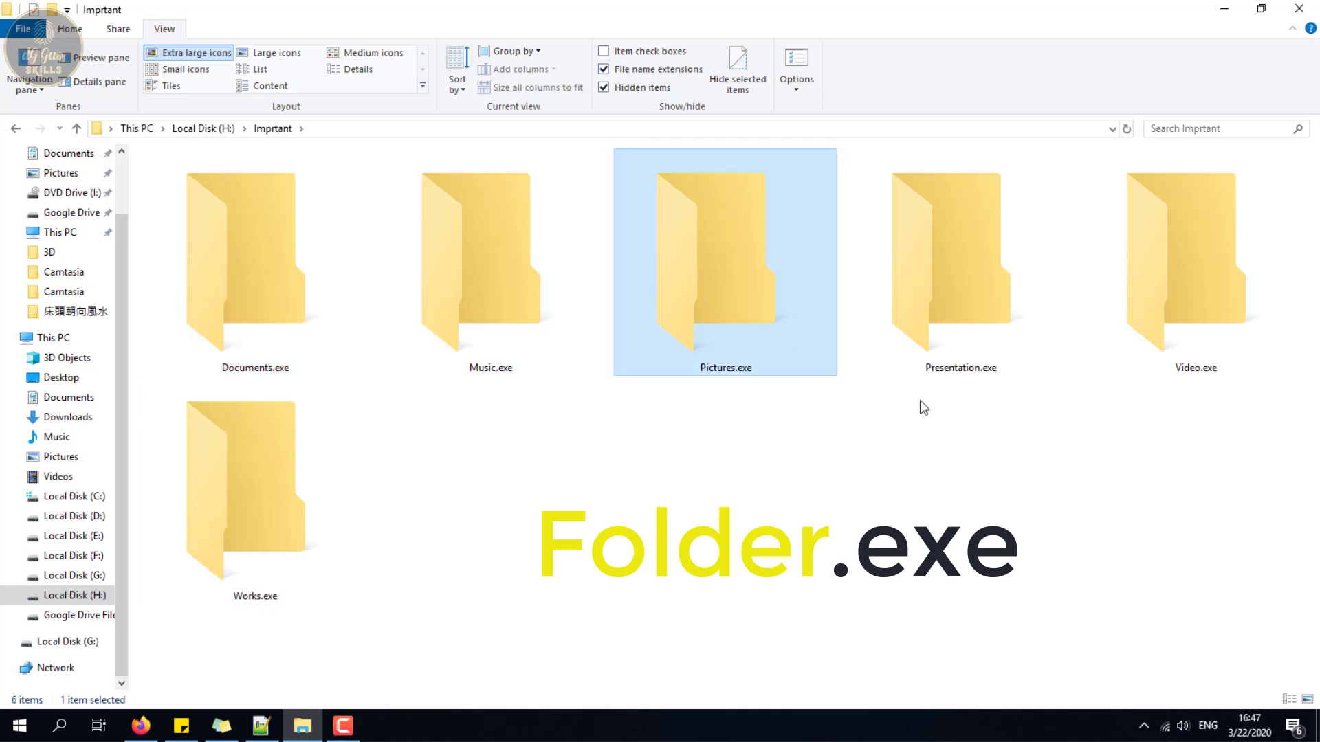
{"action": "left_click", "coordinate": [989, 309]}
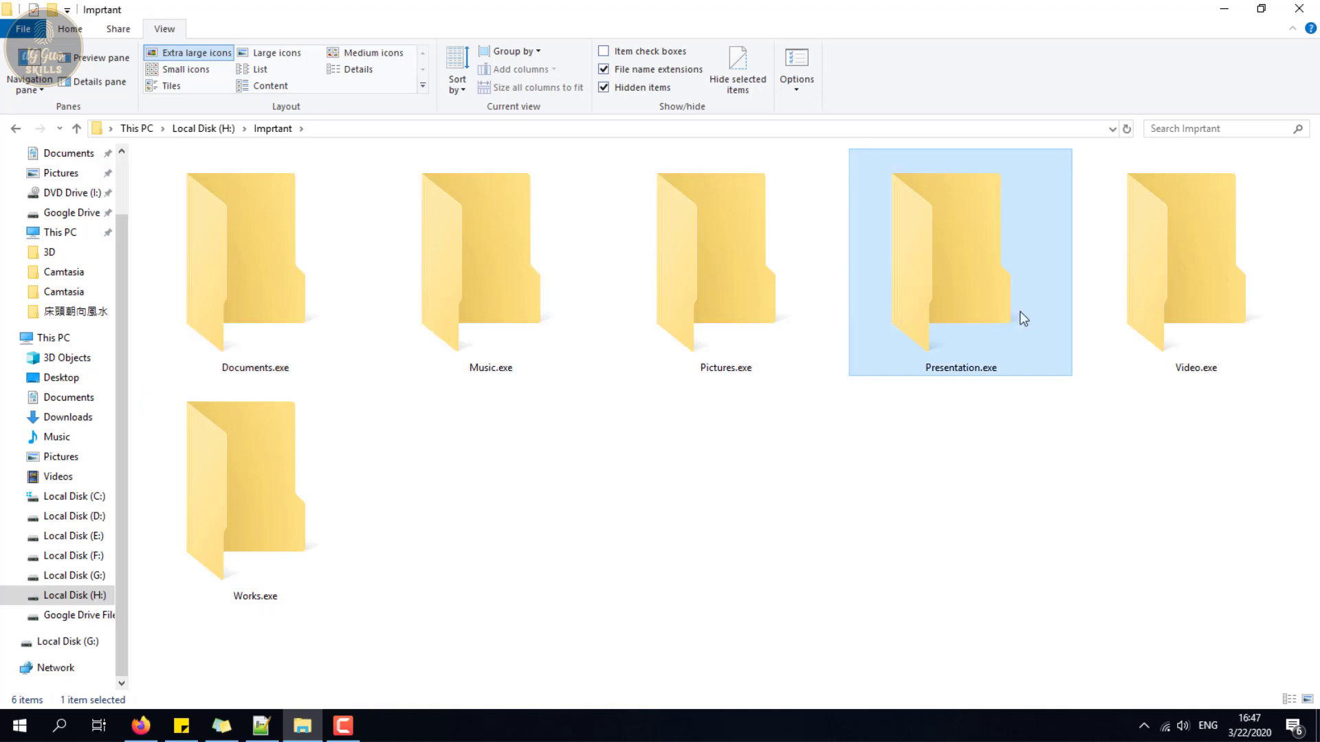
{"action": "left_click", "coordinate": [1185, 308]}
{"action": "left_click", "coordinate": [246, 506]}
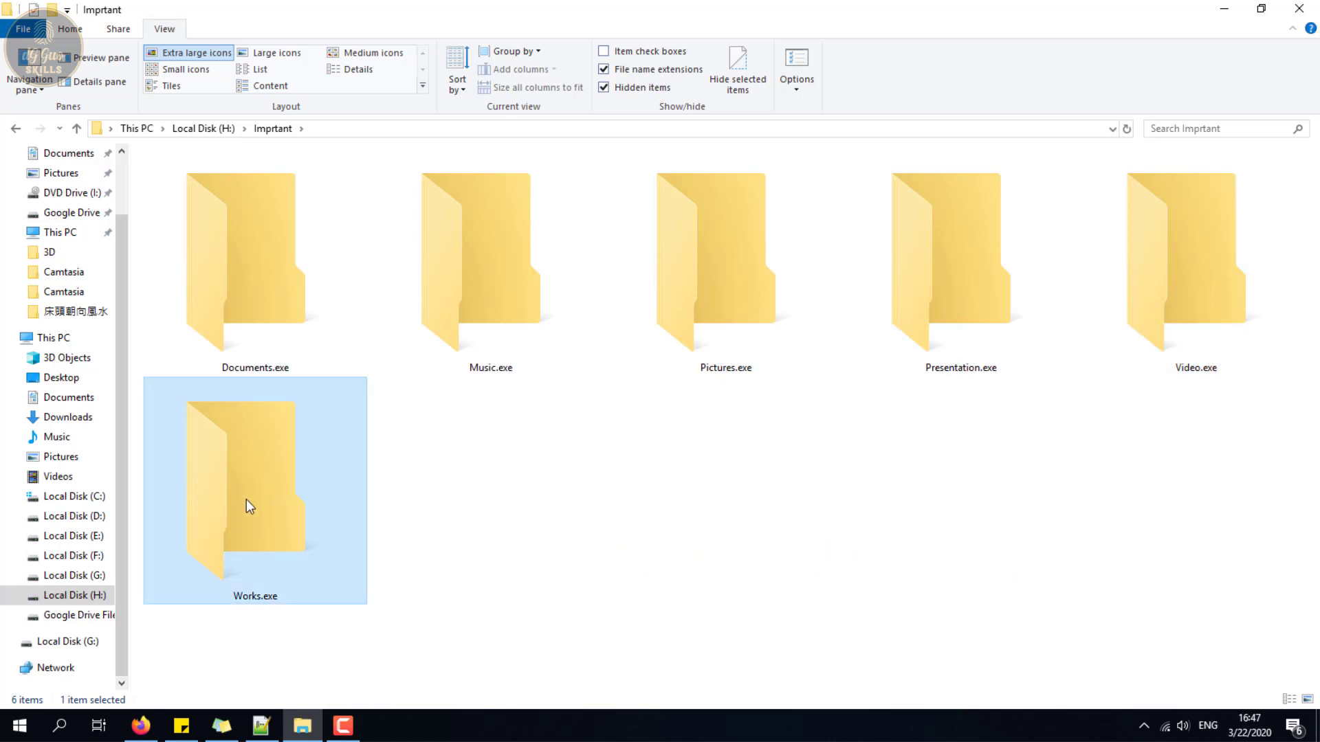
{"action": "left_click", "coordinate": [519, 535]}
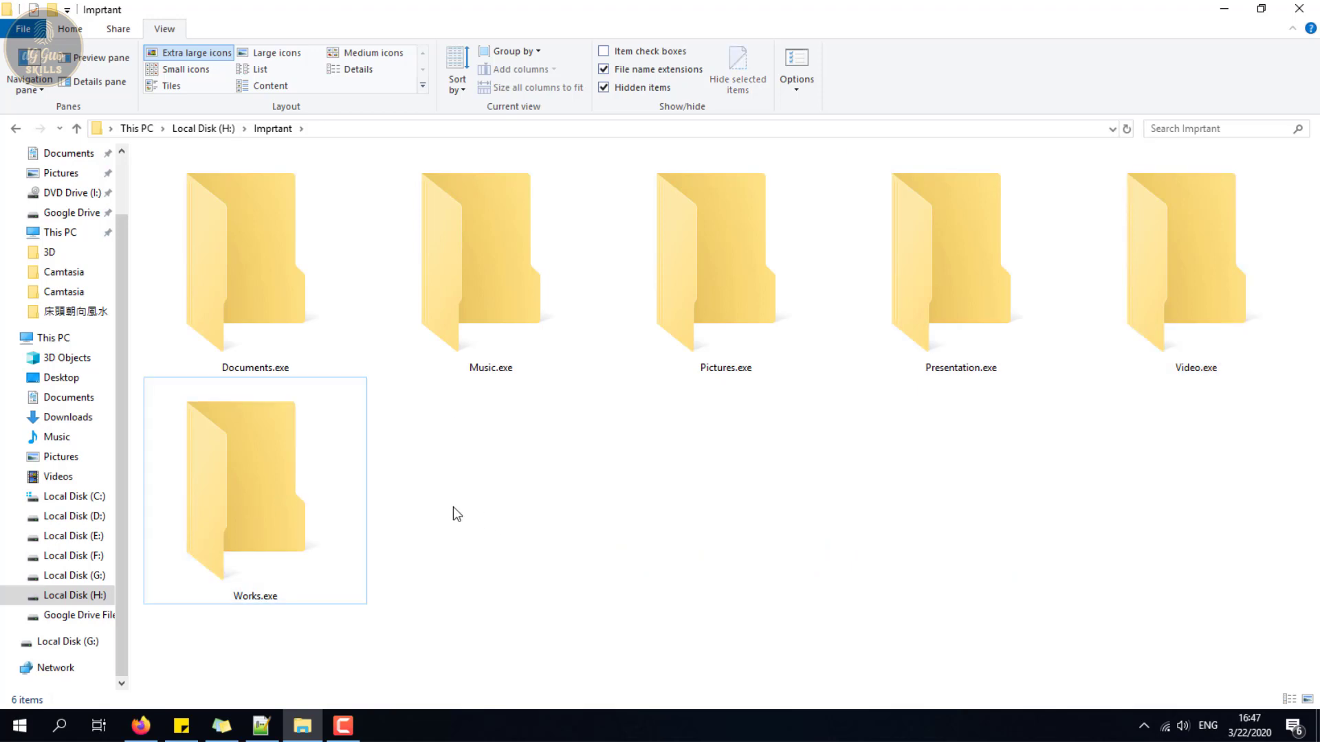
Shrink the file icons in the Imprtant folder to medium icons.
{"action": "scroll", "coordinate": [452, 506], "scroll_direction": "down", "scroll_amount": 5}
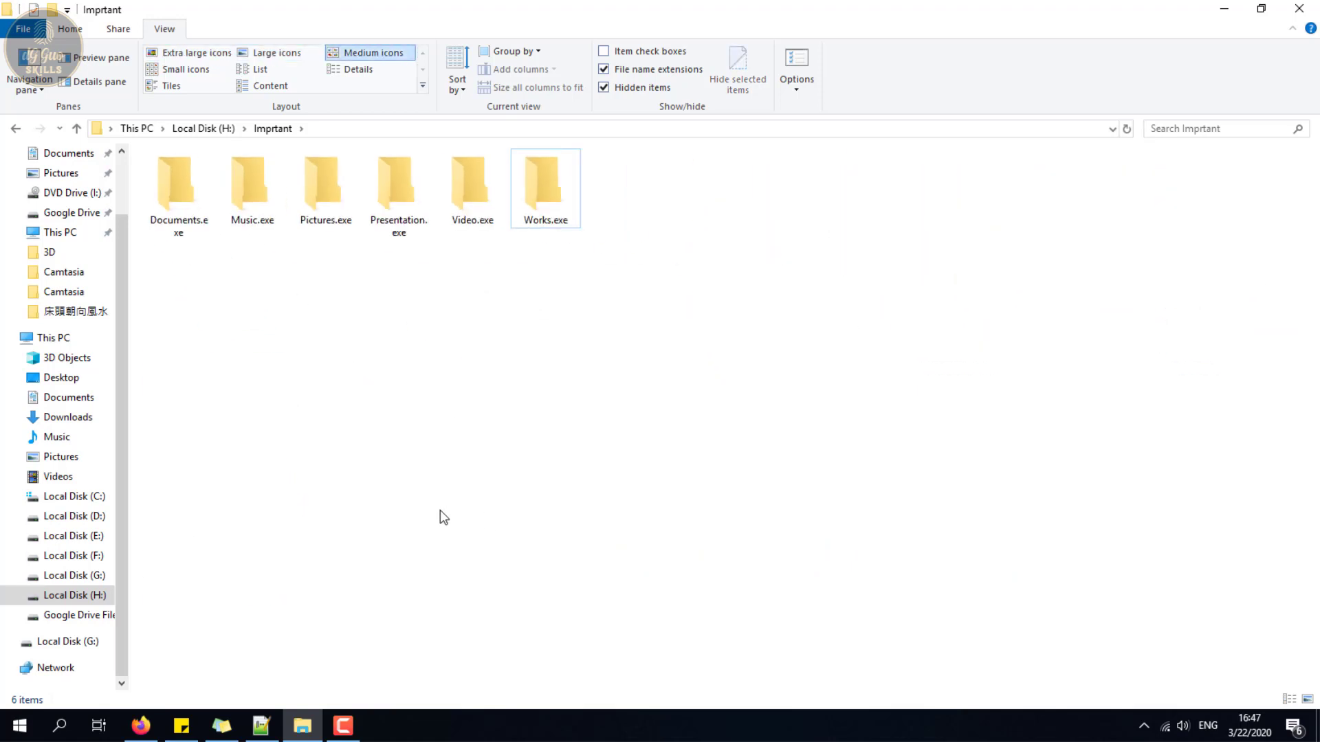
{"action": "scroll", "coordinate": [440, 514], "scroll_direction": "down", "scroll_amount": 2}
{"action": "scroll", "coordinate": [440, 514], "scroll_direction": "up", "scroll_amount": 3}
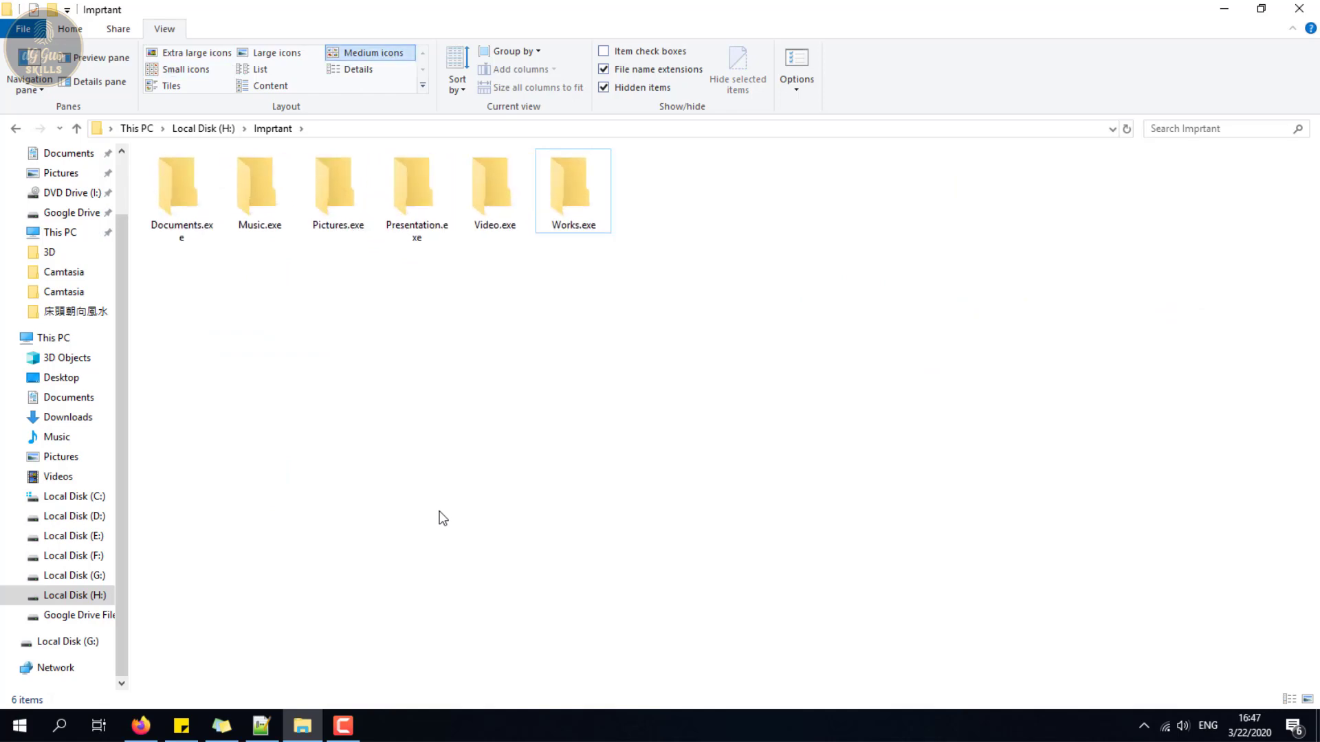
Review the advanced view settings for hidden files and known file extensions in Folder Options, then close the dialog.
{"action": "left_click", "coordinate": [793, 81]}
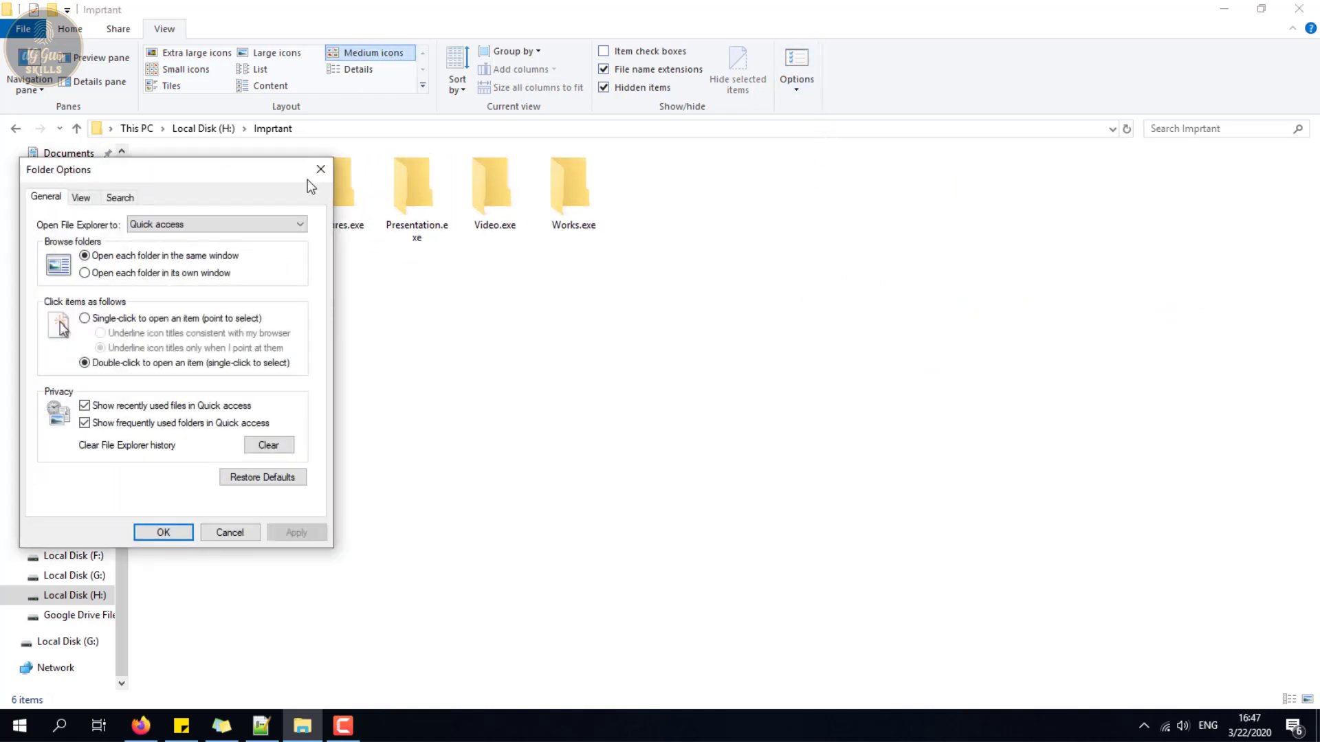
{"action": "left_click_drag", "start_coordinate": [127, 172], "coordinate": [571, 196]}
{"action": "left_click", "coordinate": [520, 223]}
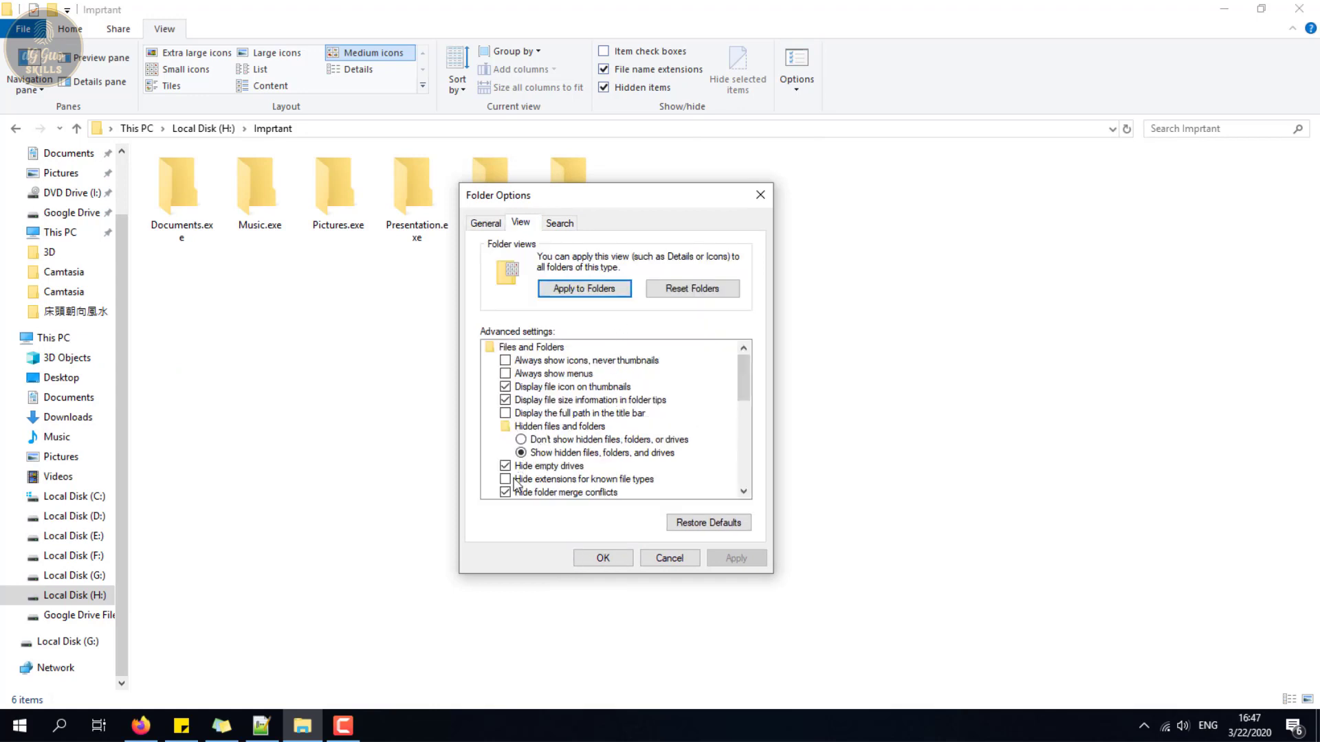
{"action": "left_click", "coordinate": [602, 558]}
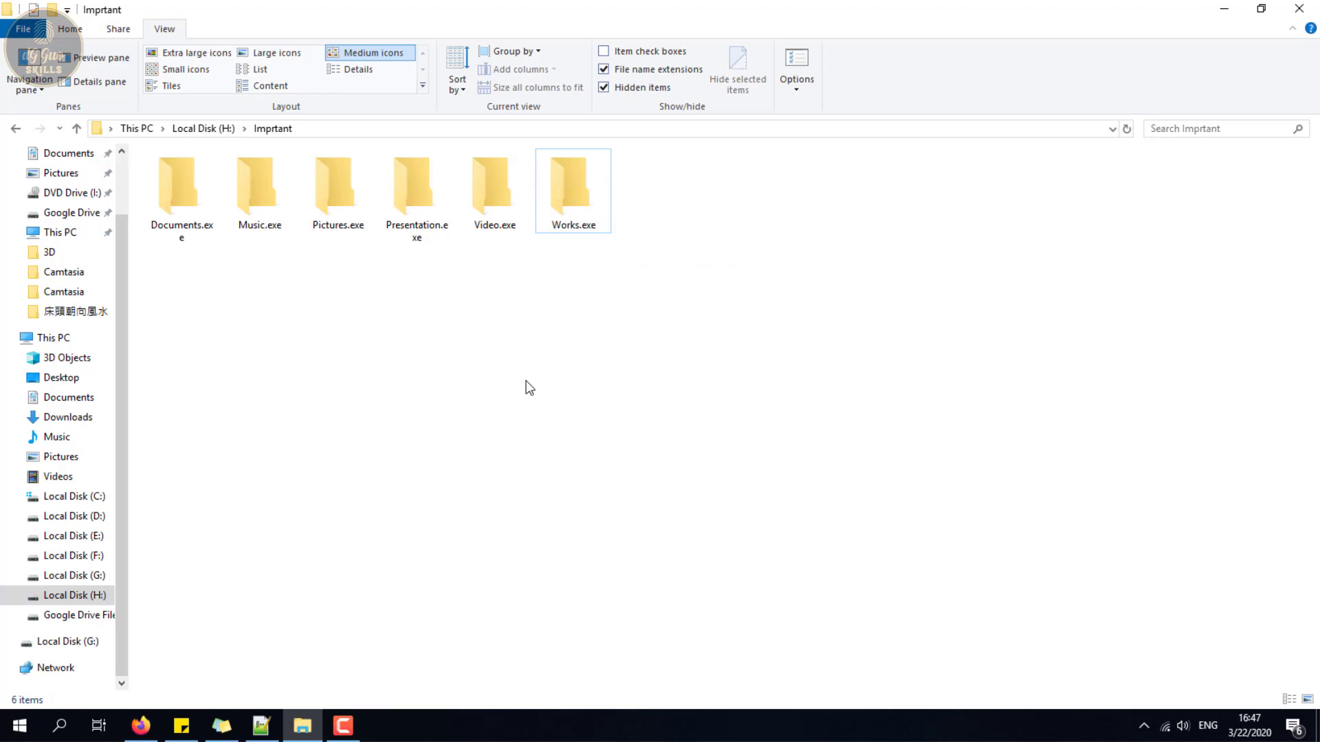
Select all the .exe files in the Imprtant folder and enlarge their icons.
{"action": "left_click_drag", "start_coordinate": [749, 253], "coordinate": [136, 522]}
{"action": "scroll", "coordinate": [762, 363], "scroll_direction": "up", "scroll_amount": 5, "text": "ctrl"}
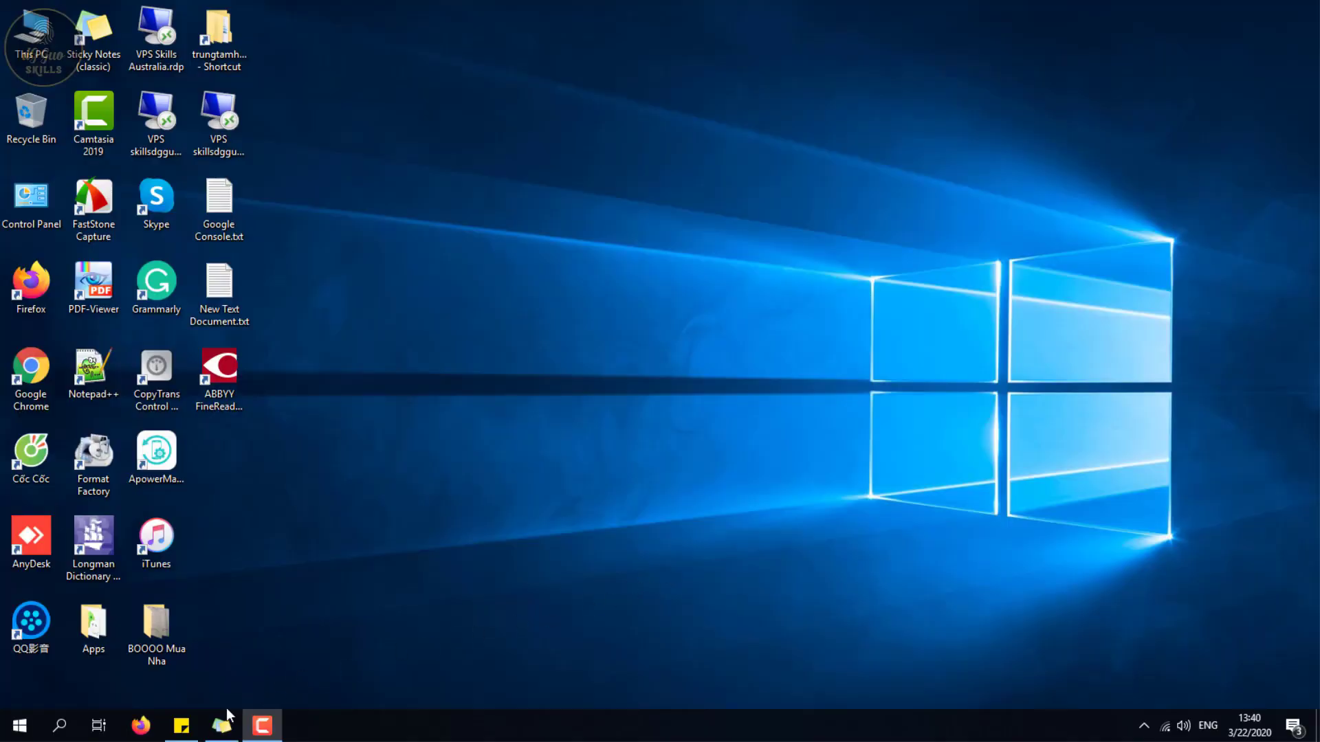
Switch to Firefox and open google.com.vn.
{"action": "left_click", "coordinate": [141, 726]}
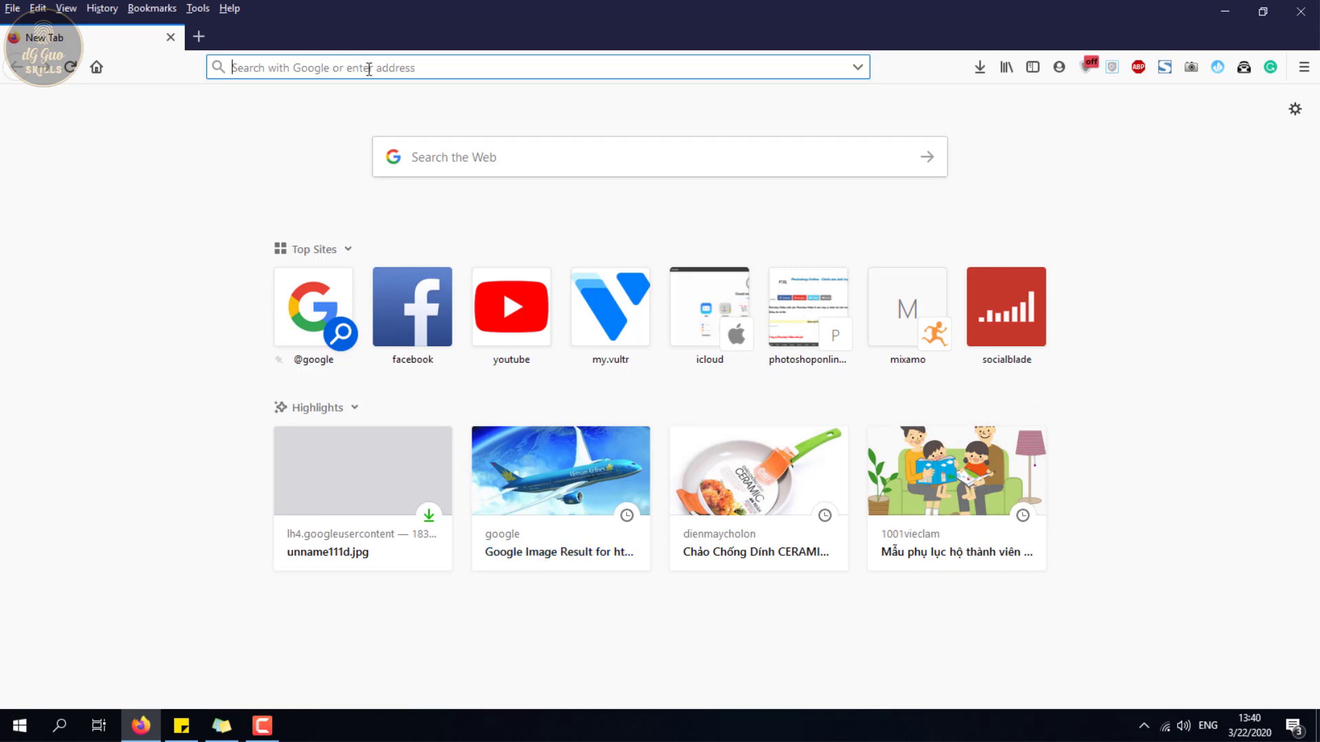
{"action": "type", "text": "google.com.vn/"}
{"action": "key", "text": "Return"}
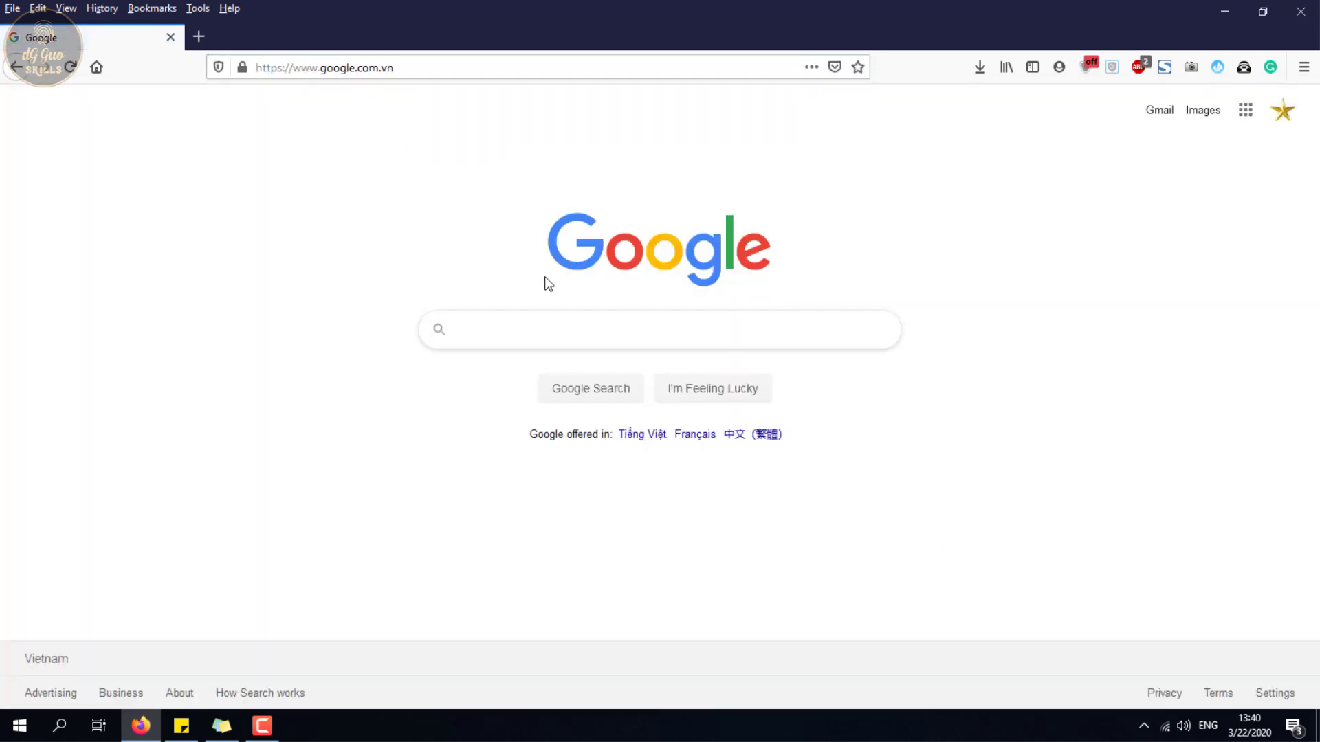
Search Google for "fixauto" and open the Softpedia download page for FixAuto 1.1.7.
{"action": "type", "text": "fix"}
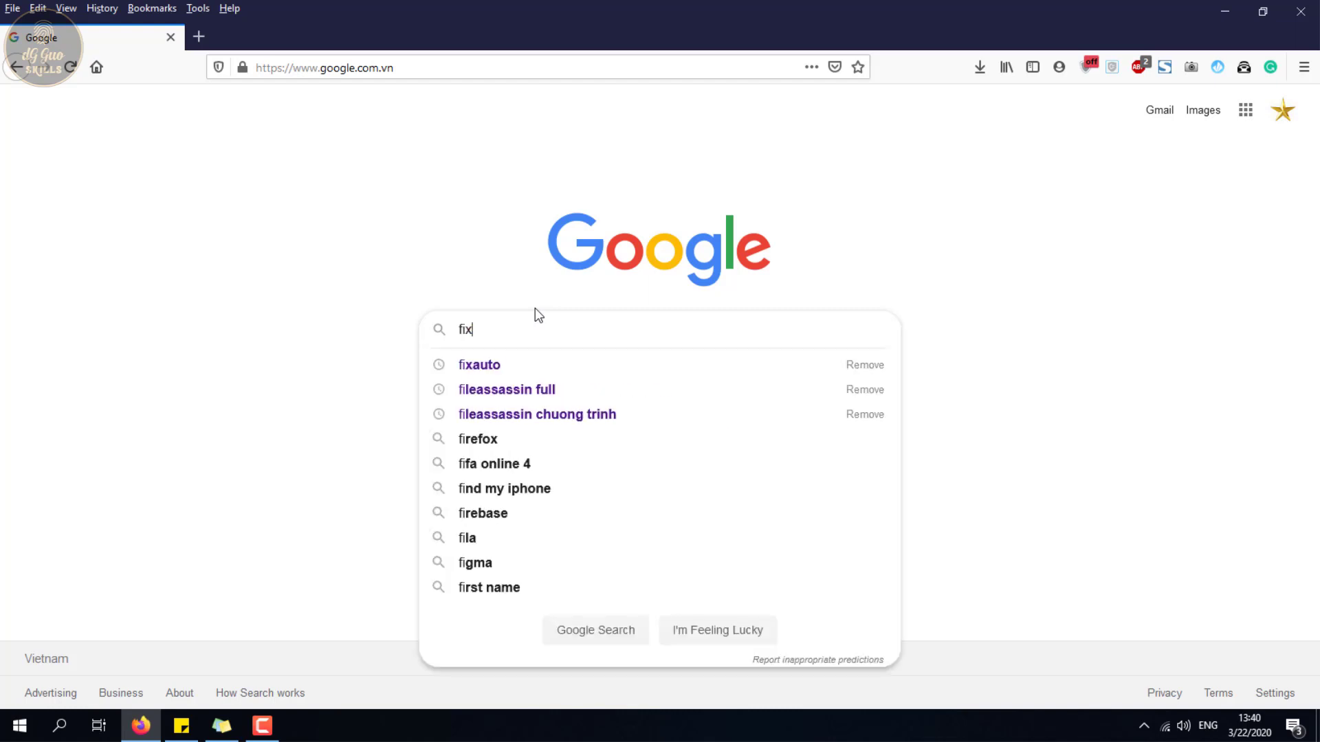
{"action": "type", "text": "a"}
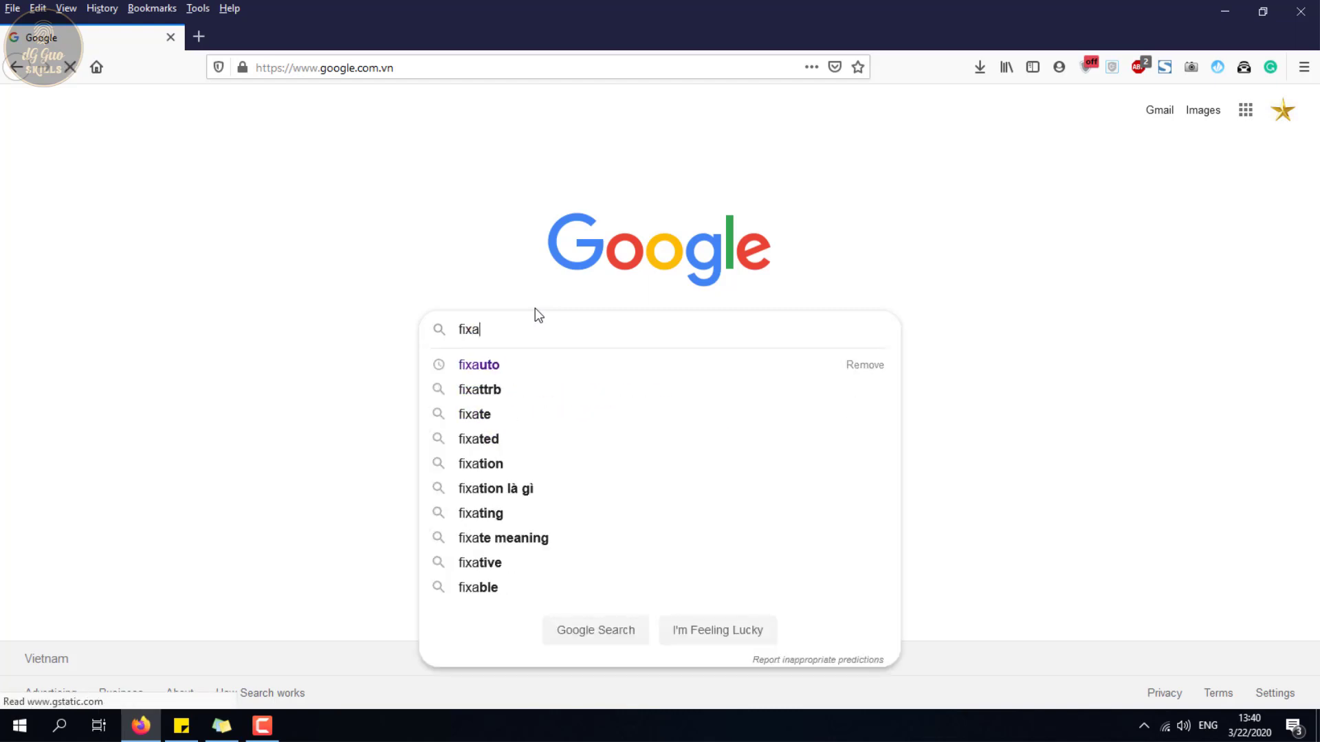
{"action": "type", "text": "uto"}
{"action": "key", "text": "Return"}
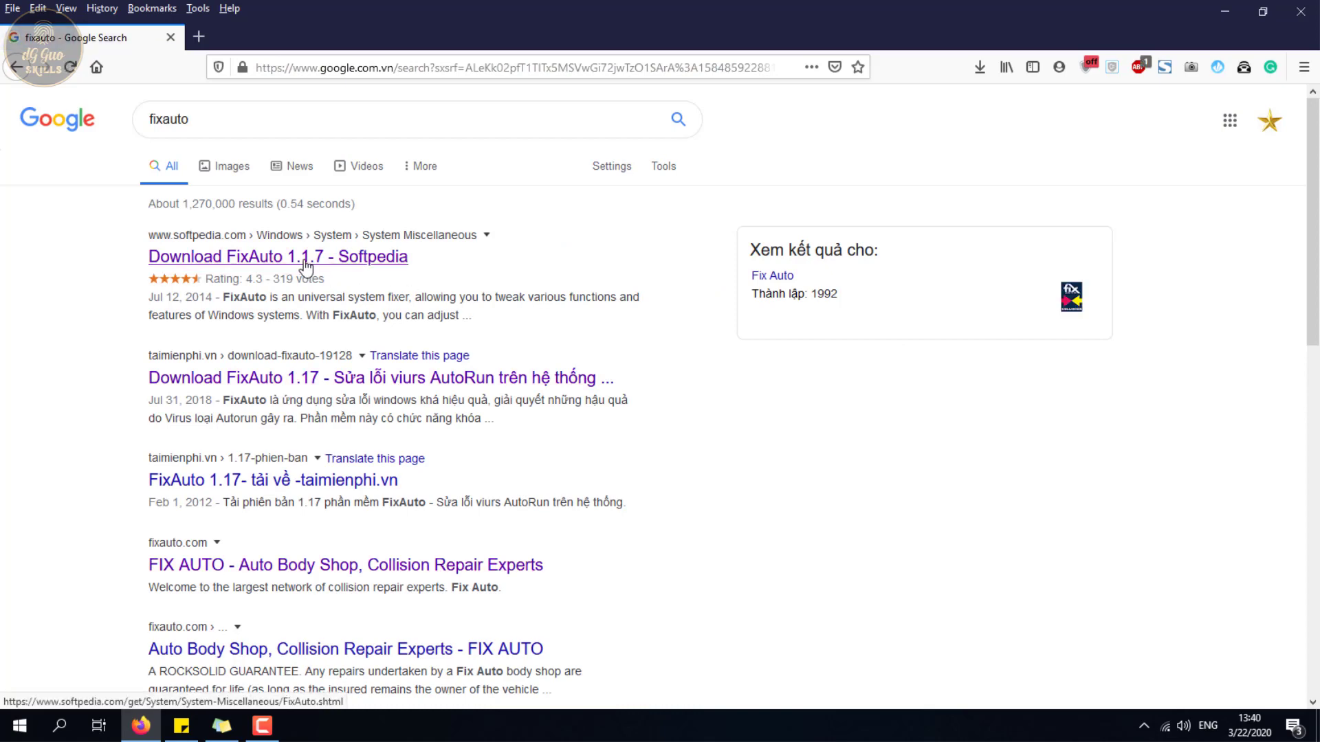
{"action": "left_click", "coordinate": [306, 266]}
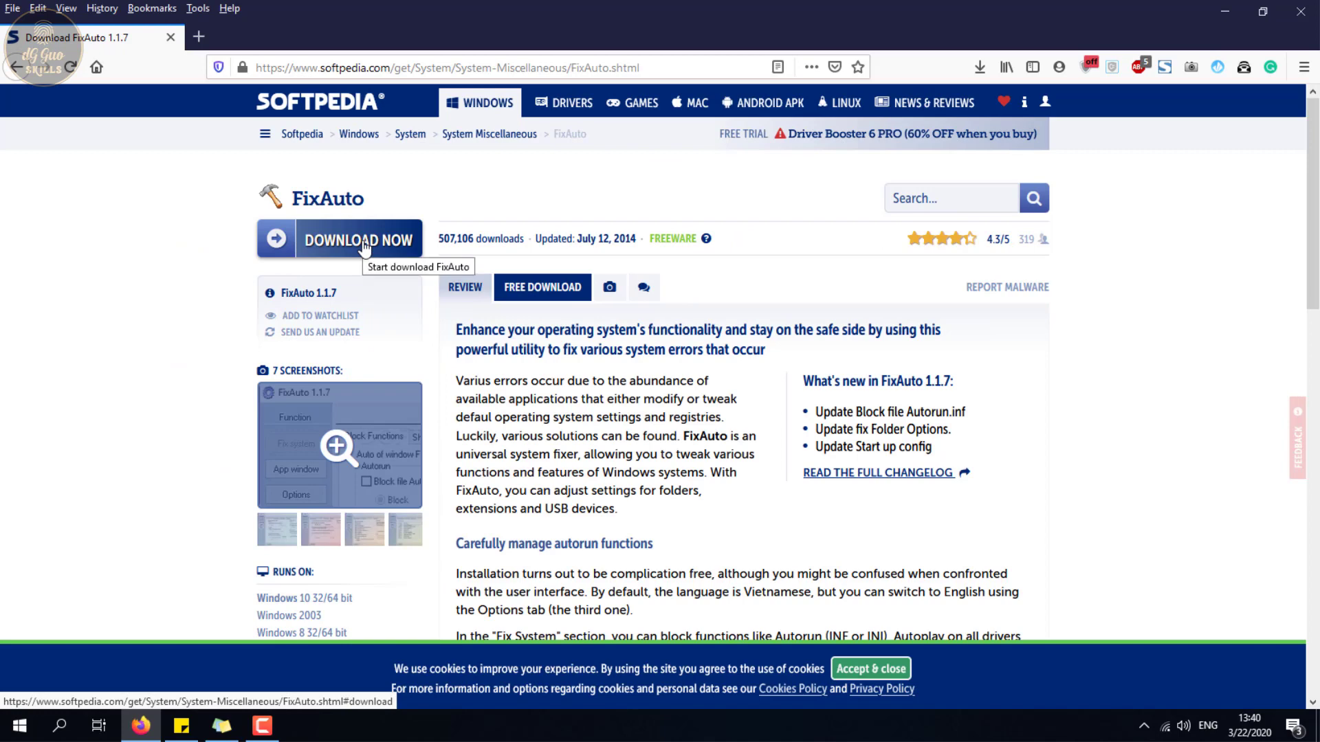
Download FixAuto1.1.7.zip to the Compressed downloads folder from the Softpedia Secure Download (US) location and minimize the browser.
{"action": "left_click", "coordinate": [364, 246]}
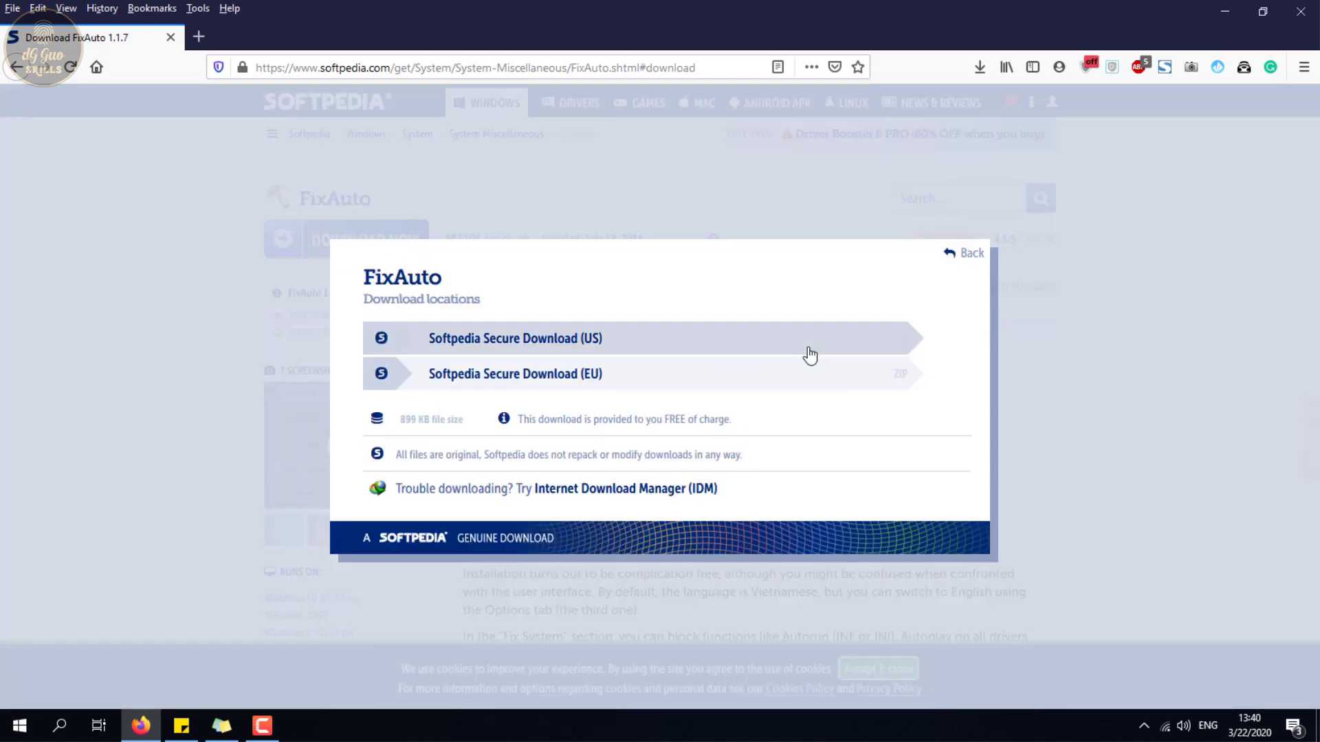
{"action": "left_click", "coordinate": [540, 350]}
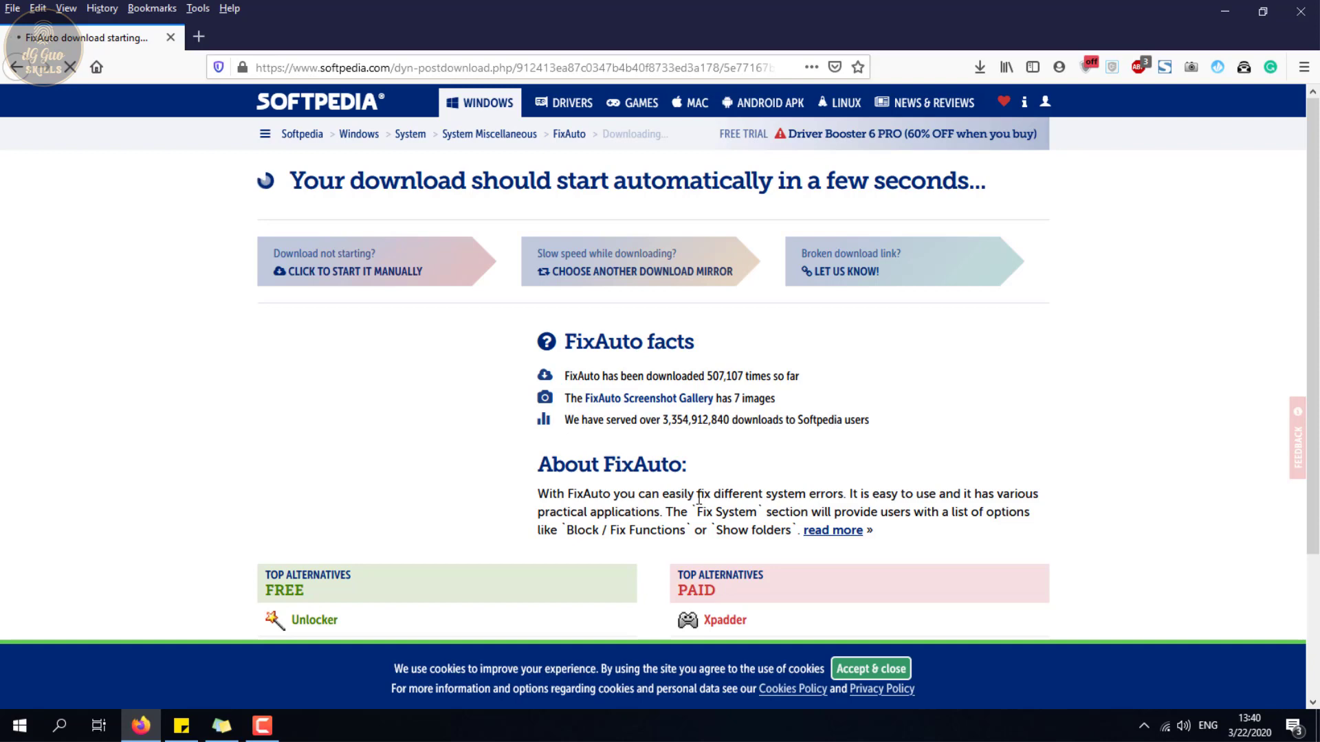
{"action": "scroll", "coordinate": [699, 498], "scroll_direction": "down", "scroll_amount": 3}
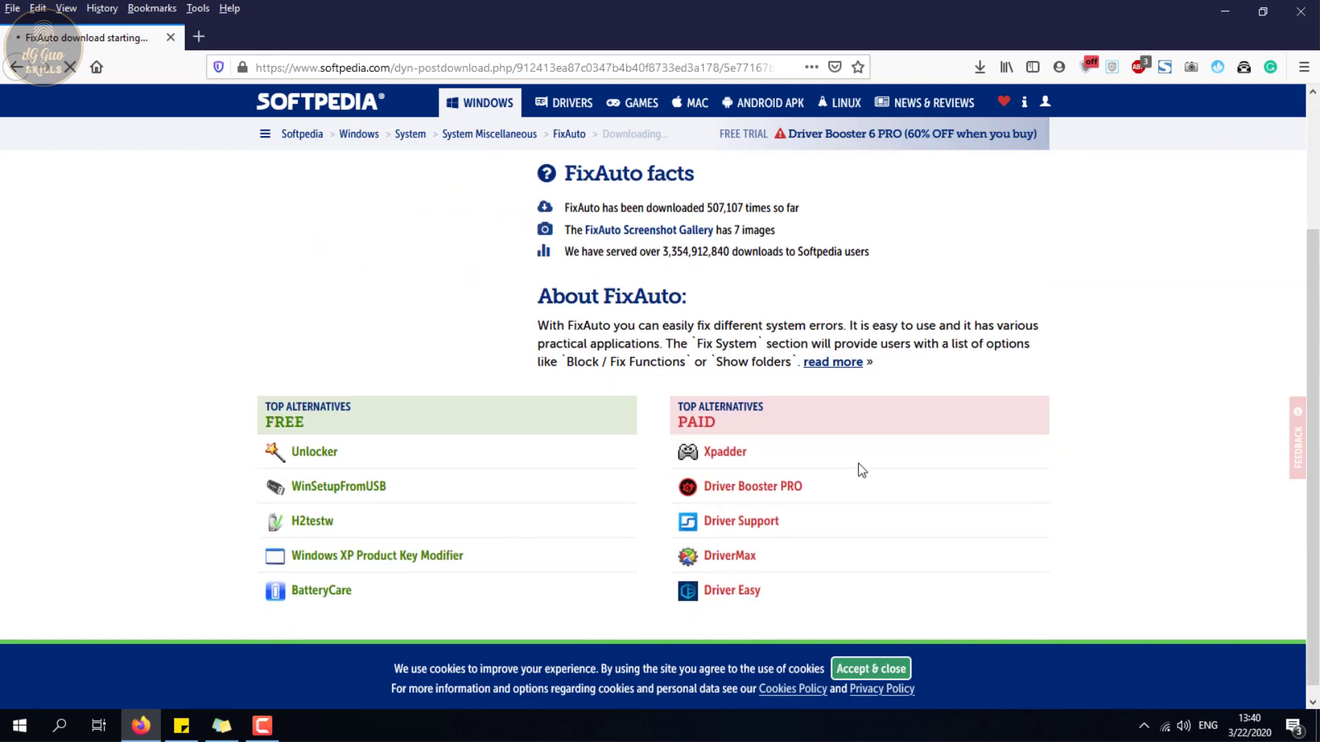
{"action": "scroll", "coordinate": [919, 481], "scroll_direction": "up", "scroll_amount": 3}
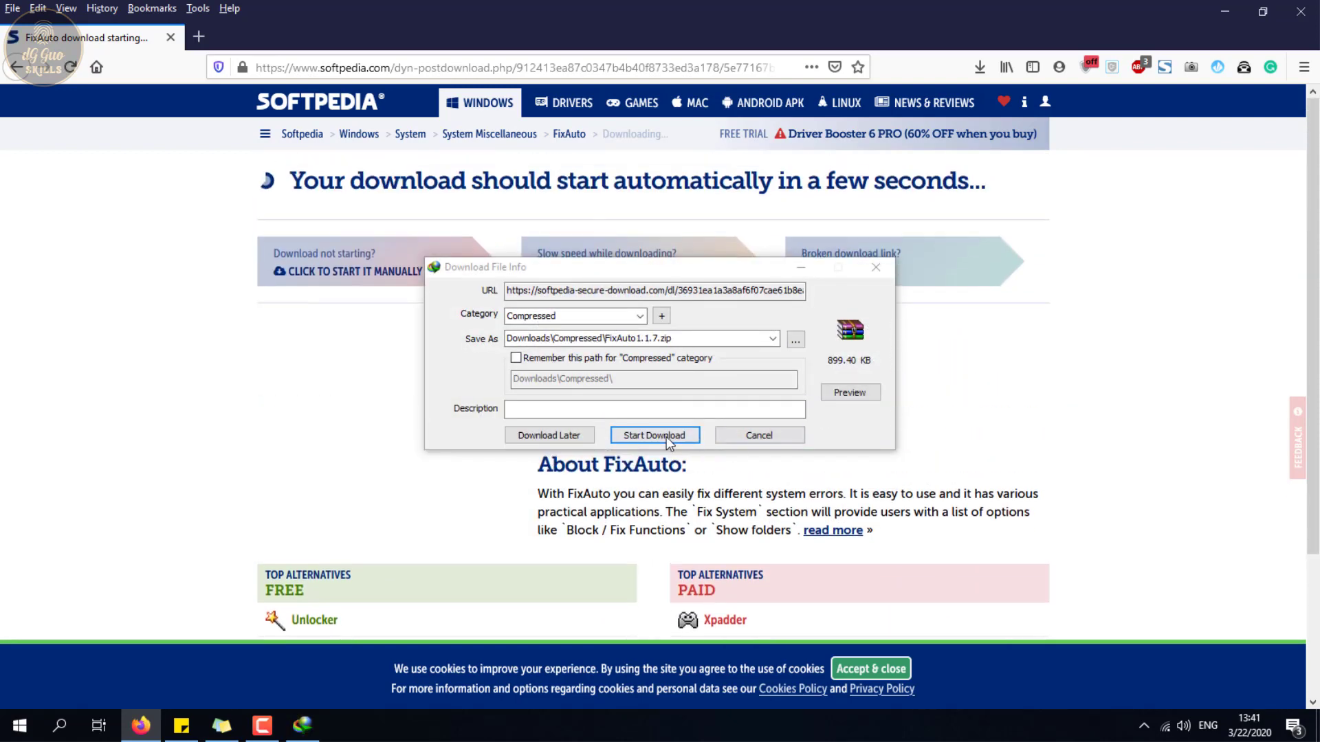
{"action": "left_click", "coordinate": [663, 436]}
{"action": "left_click", "coordinate": [662, 436]}
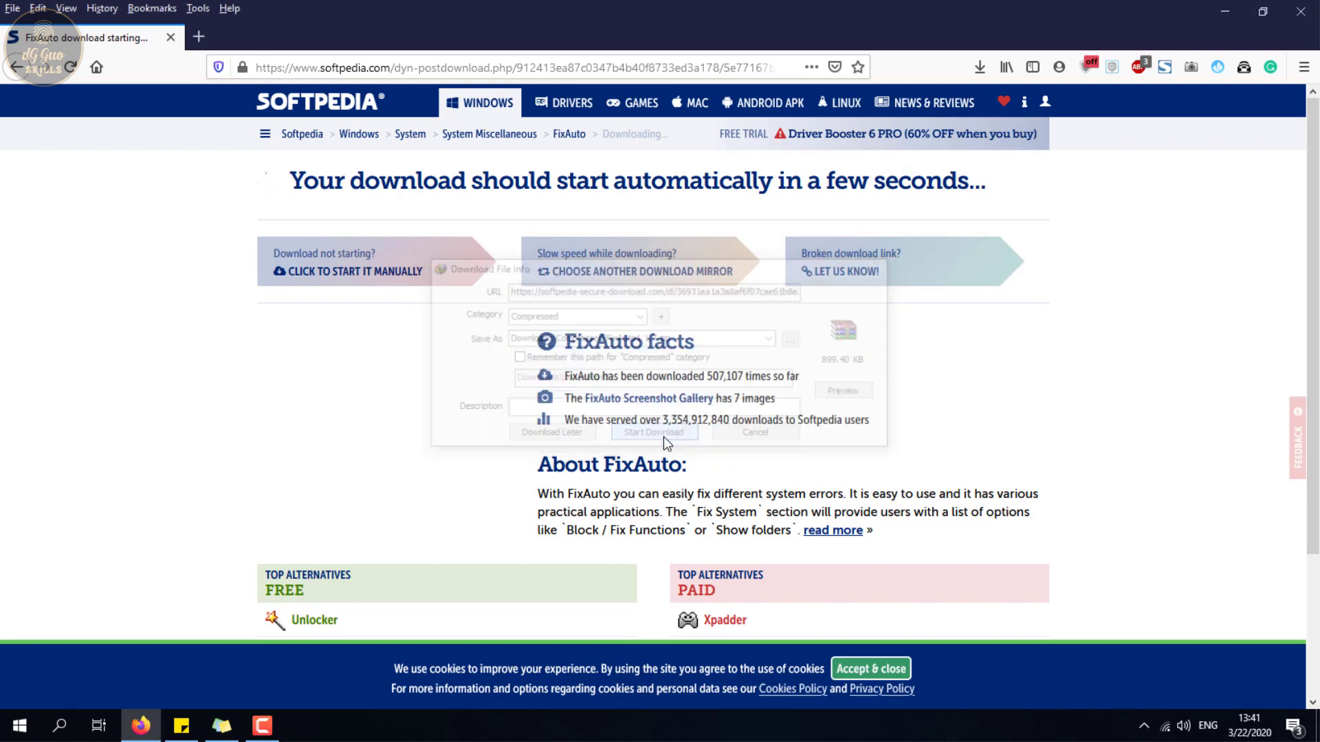
{"action": "left_click", "coordinate": [1222, 12]}
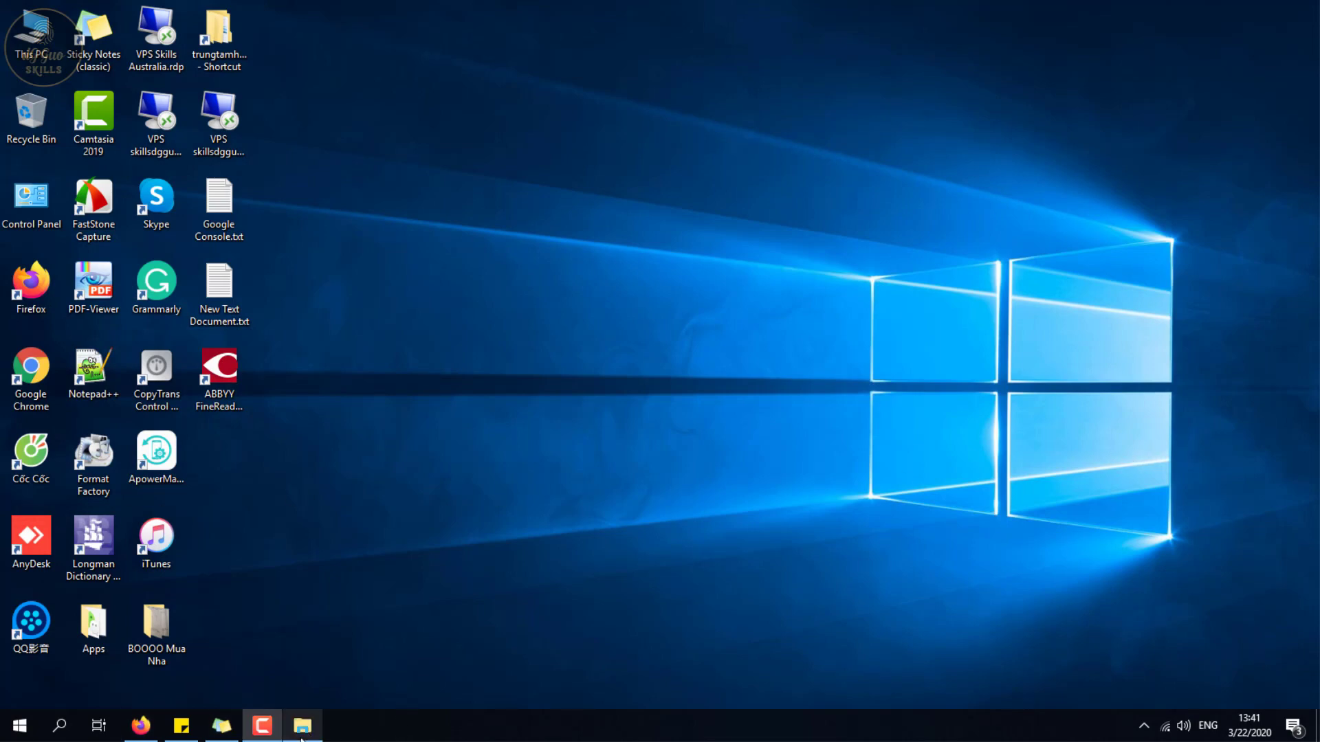
Switch to File Explorer, extract FixAuto1.1.7.zip into its own FixAuto1.1.7 folder, and open that folder.
{"action": "left_click", "coordinate": [301, 727]}
{"action": "right_click", "coordinate": [510, 402]}
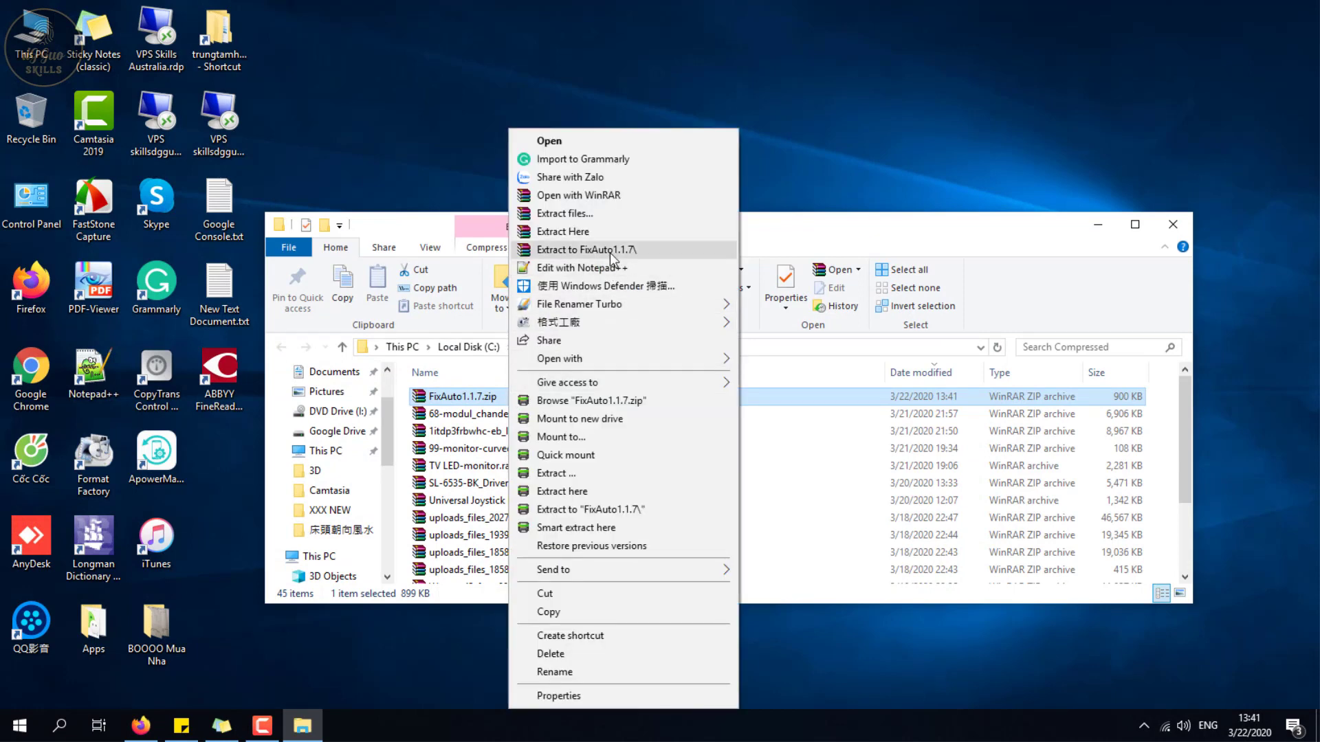
{"action": "left_click", "coordinate": [610, 250]}
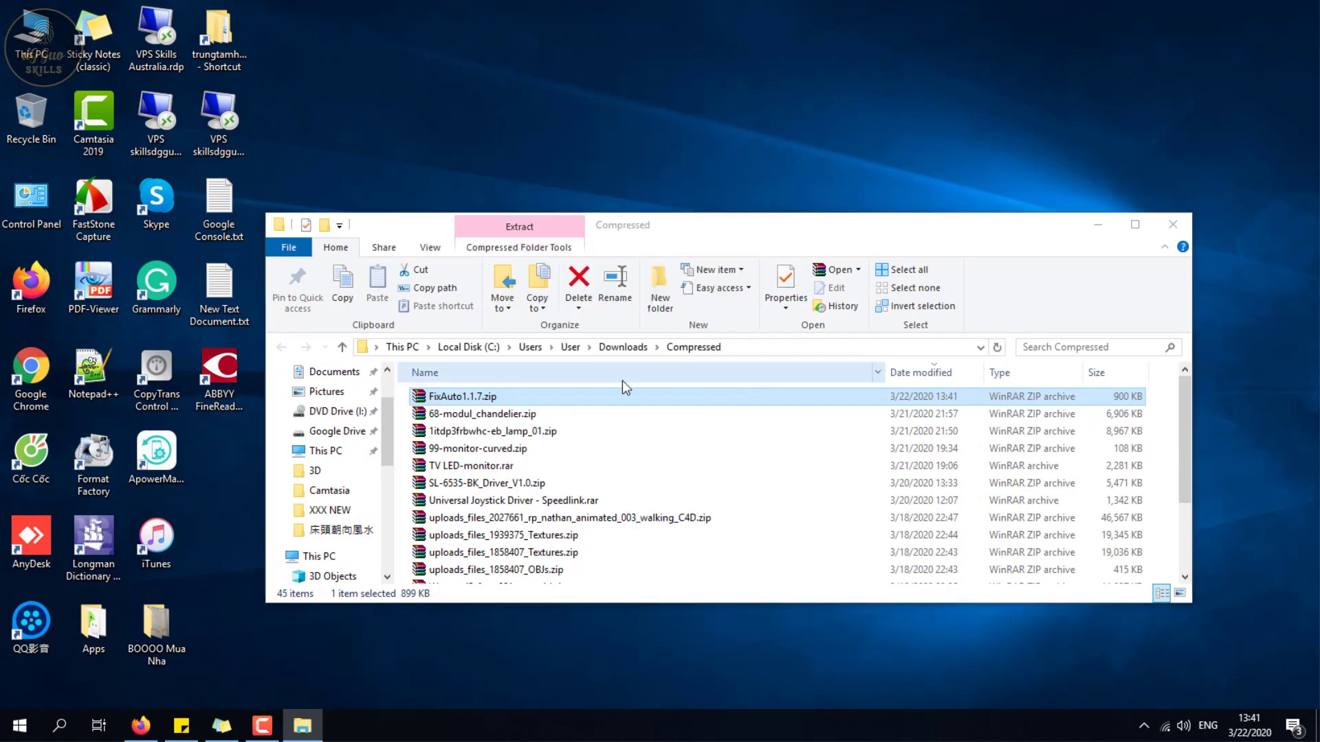
{"action": "double_click", "coordinate": [479, 416]}
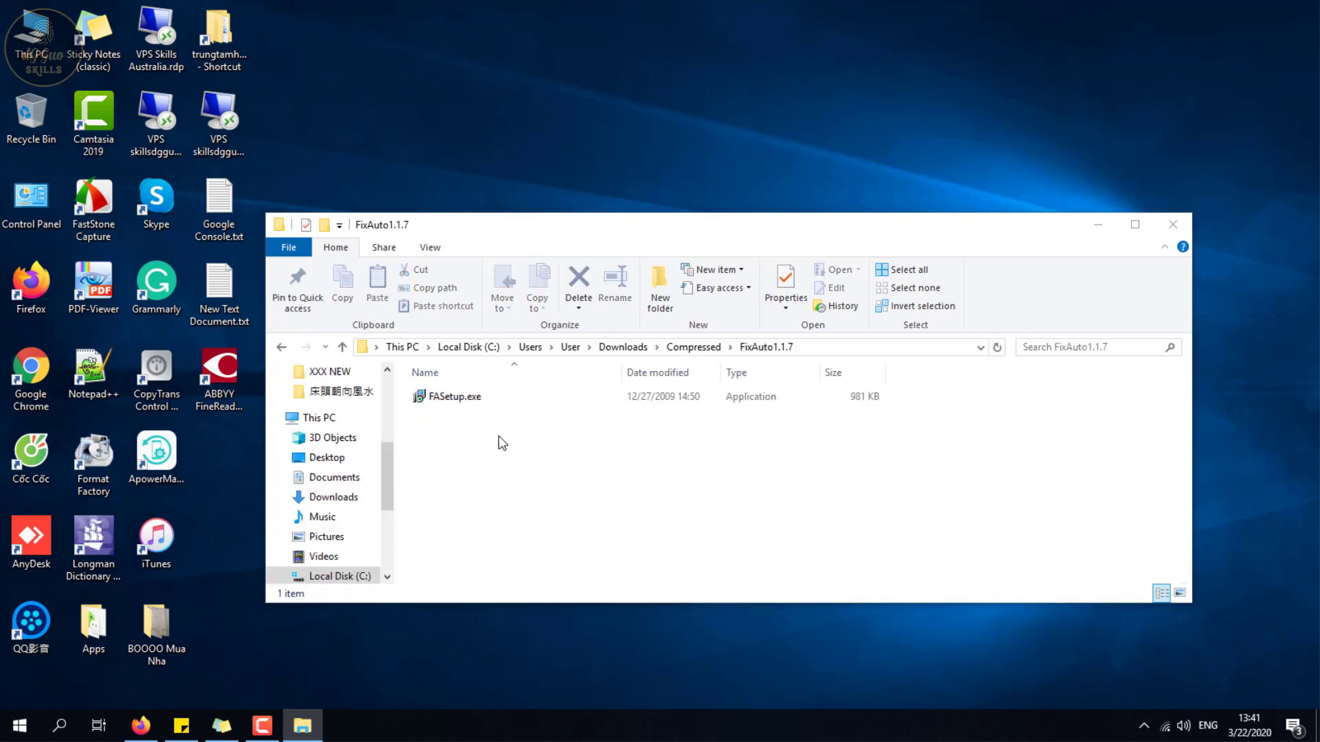
Run FASetup.exe and accept the existing C:\Program Files (x86)\FixAuto folder as the install destination.
{"action": "double_click", "coordinate": [466, 398]}
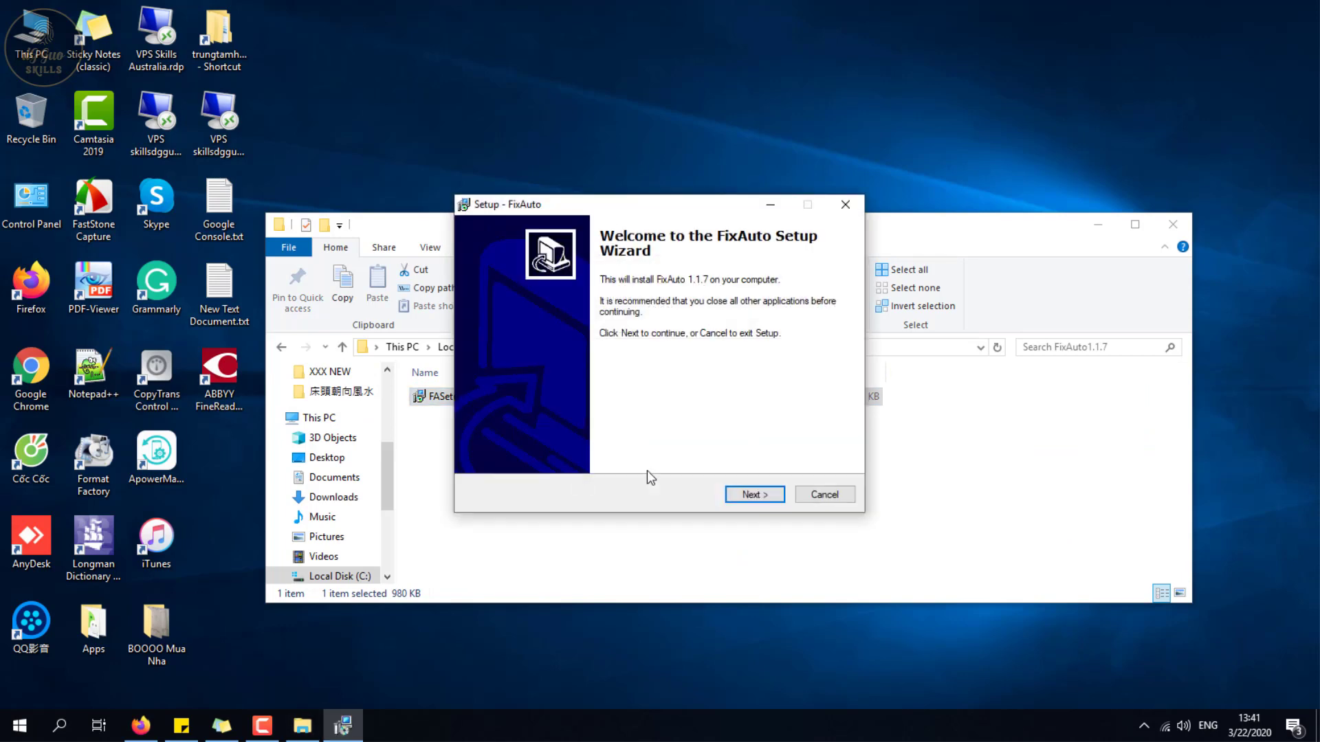
{"action": "left_click", "coordinate": [767, 500]}
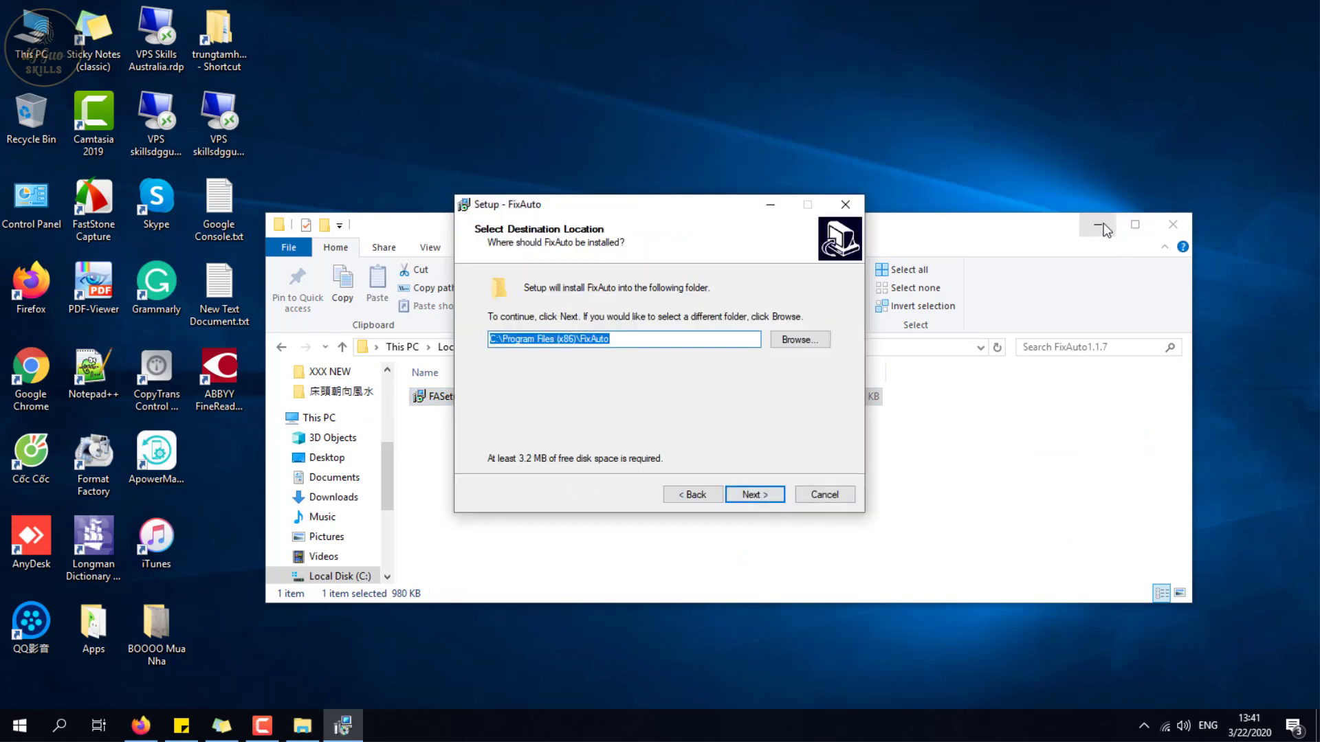
{"action": "left_click", "coordinate": [1101, 227]}
{"action": "left_click", "coordinate": [759, 496]}
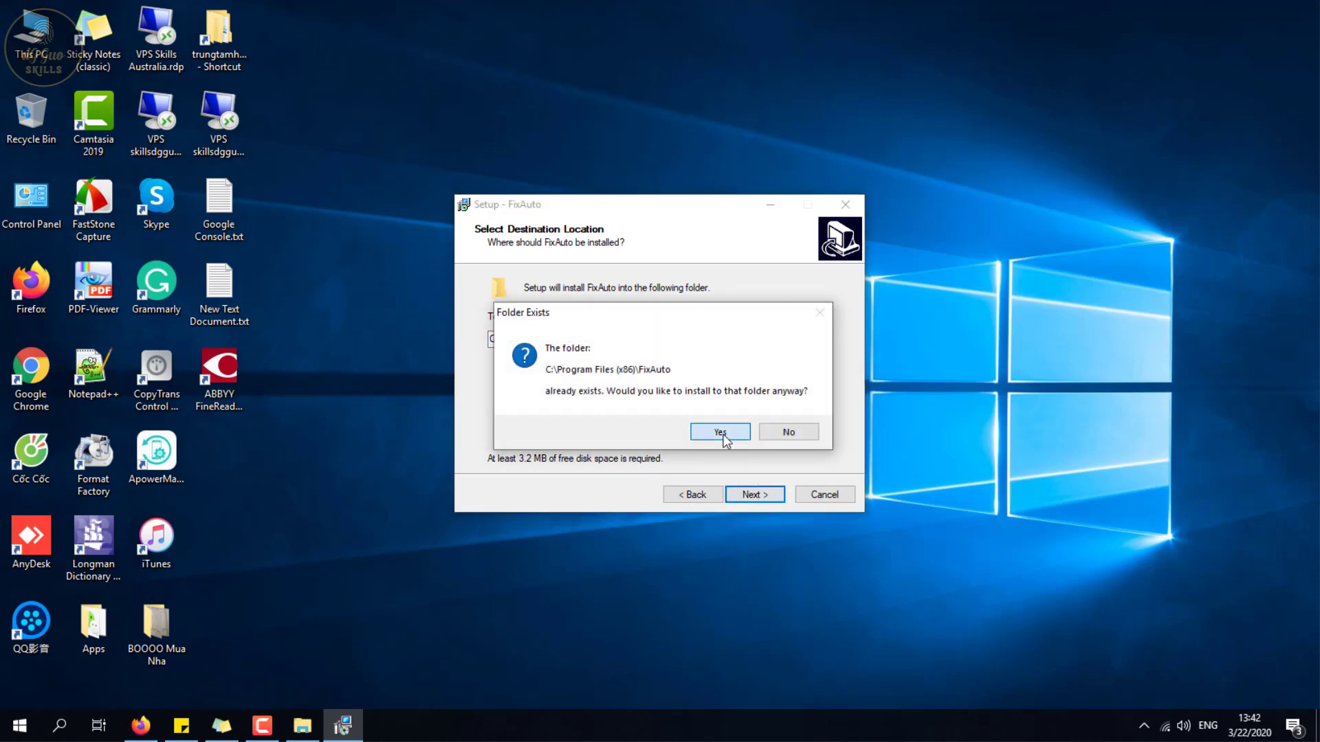
{"action": "left_click", "coordinate": [721, 433]}
Keep the FixAuto Start Menu folder and the desktop icon option, and complete the FixAuto installation.
{"action": "left_click", "coordinate": [754, 495]}
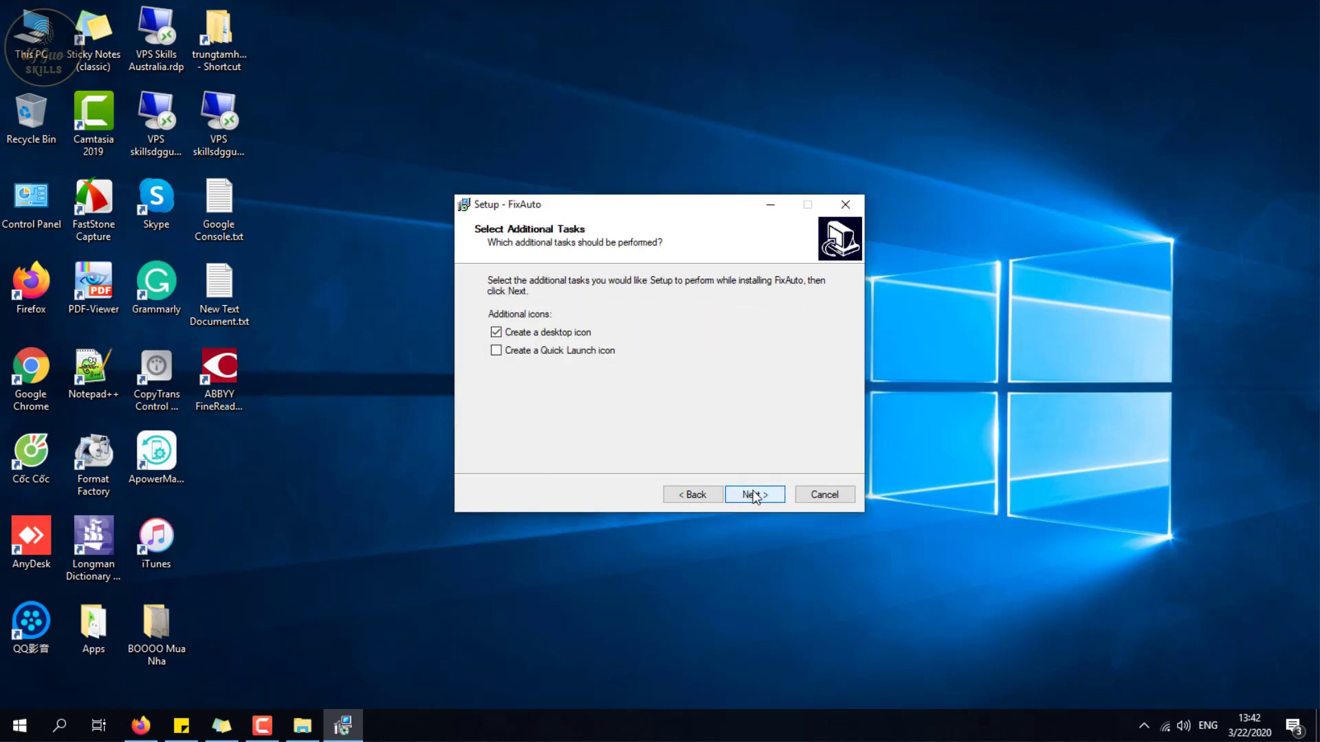
{"action": "left_click", "coordinate": [754, 494]}
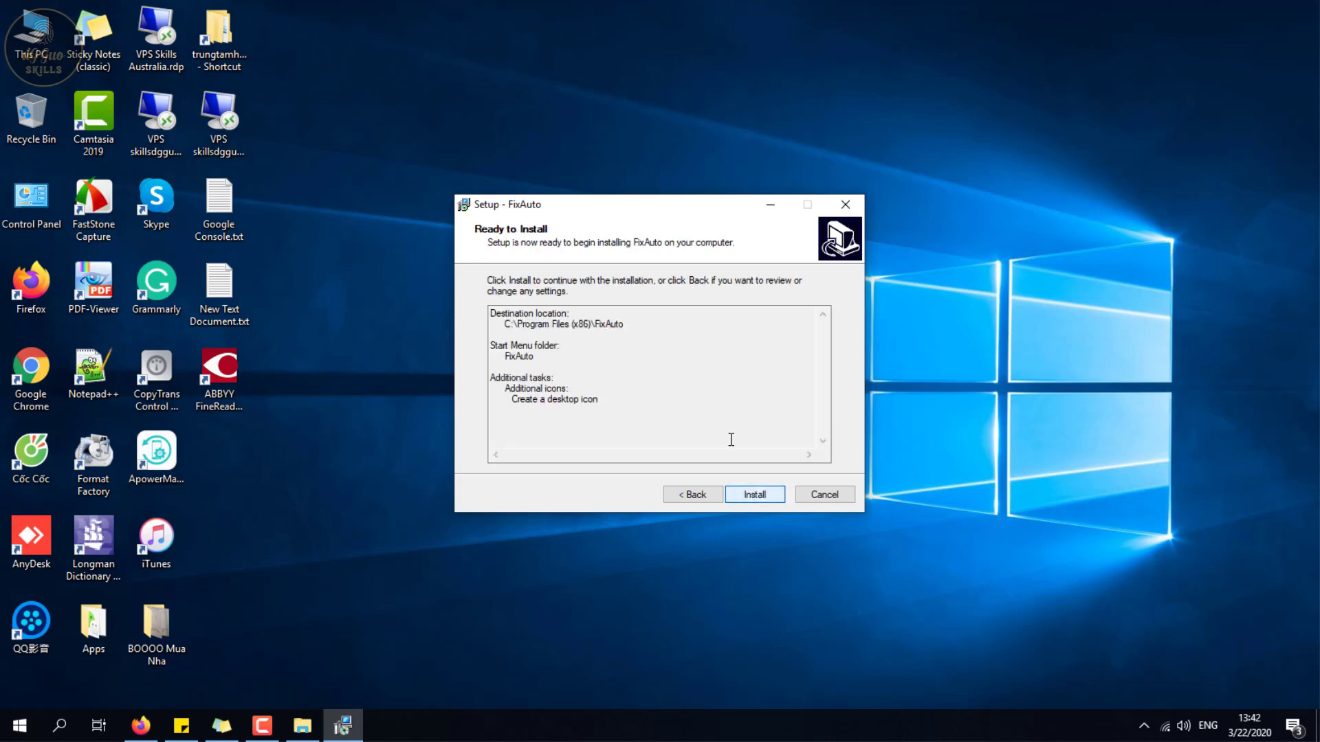
{"action": "left_click", "coordinate": [755, 495]}
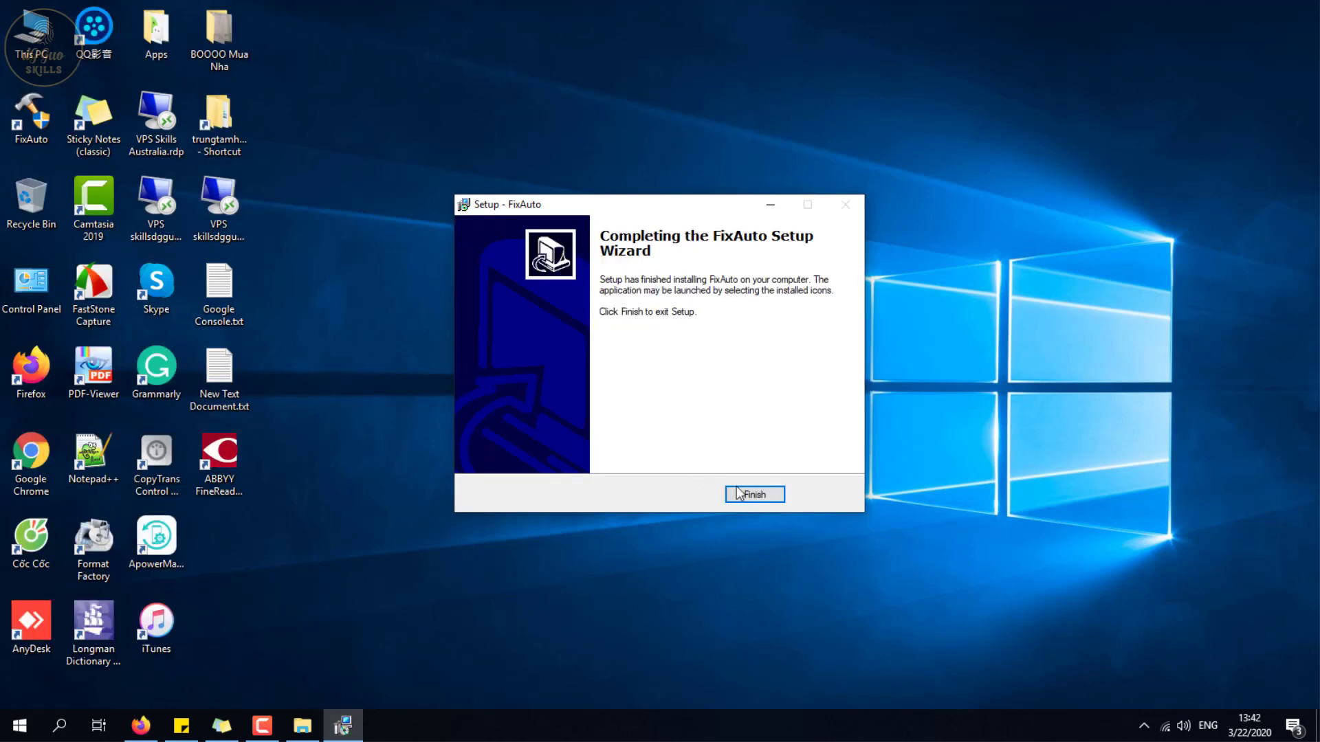
{"action": "left_click", "coordinate": [765, 495]}
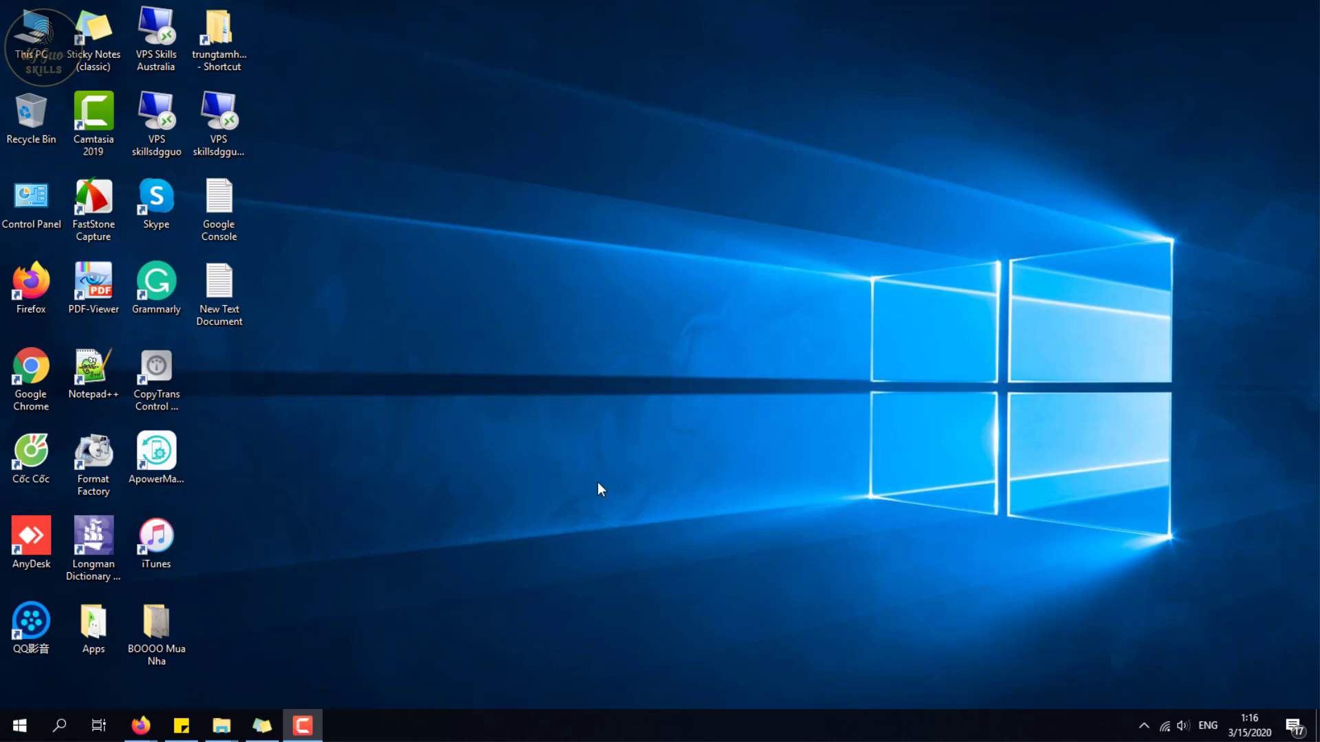
Open This PC and set the folder options to show hidden files, folders, and drives and to display extensions for known file types.
{"action": "double_click", "coordinate": [31, 38]}
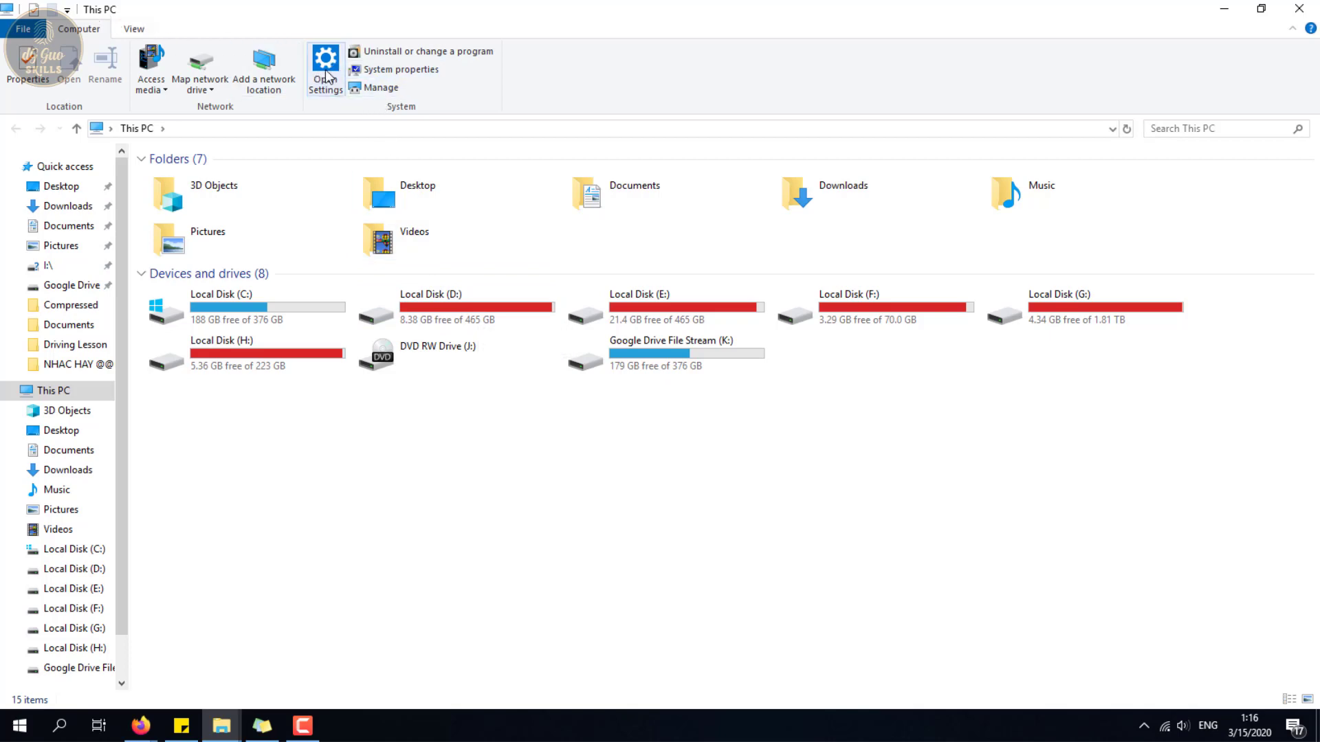
{"action": "left_click", "coordinate": [132, 28]}
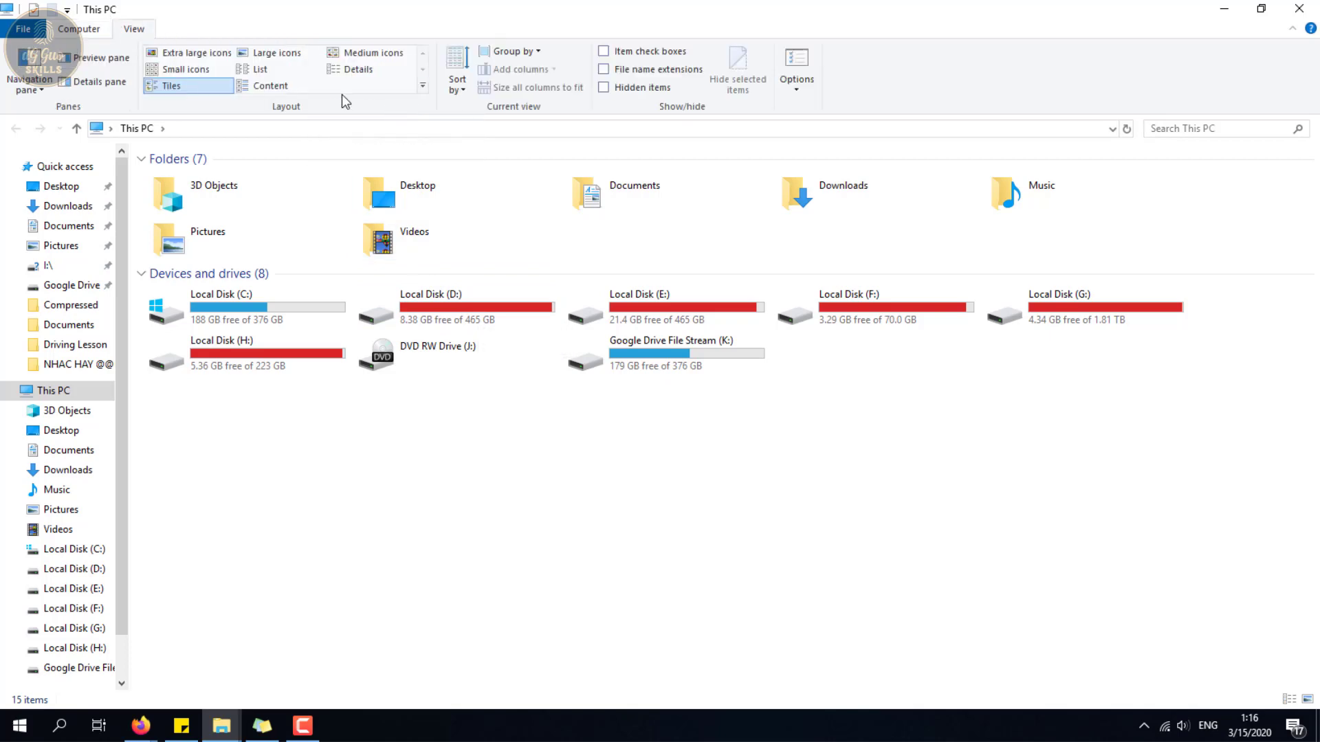
{"action": "left_click", "coordinate": [810, 75]}
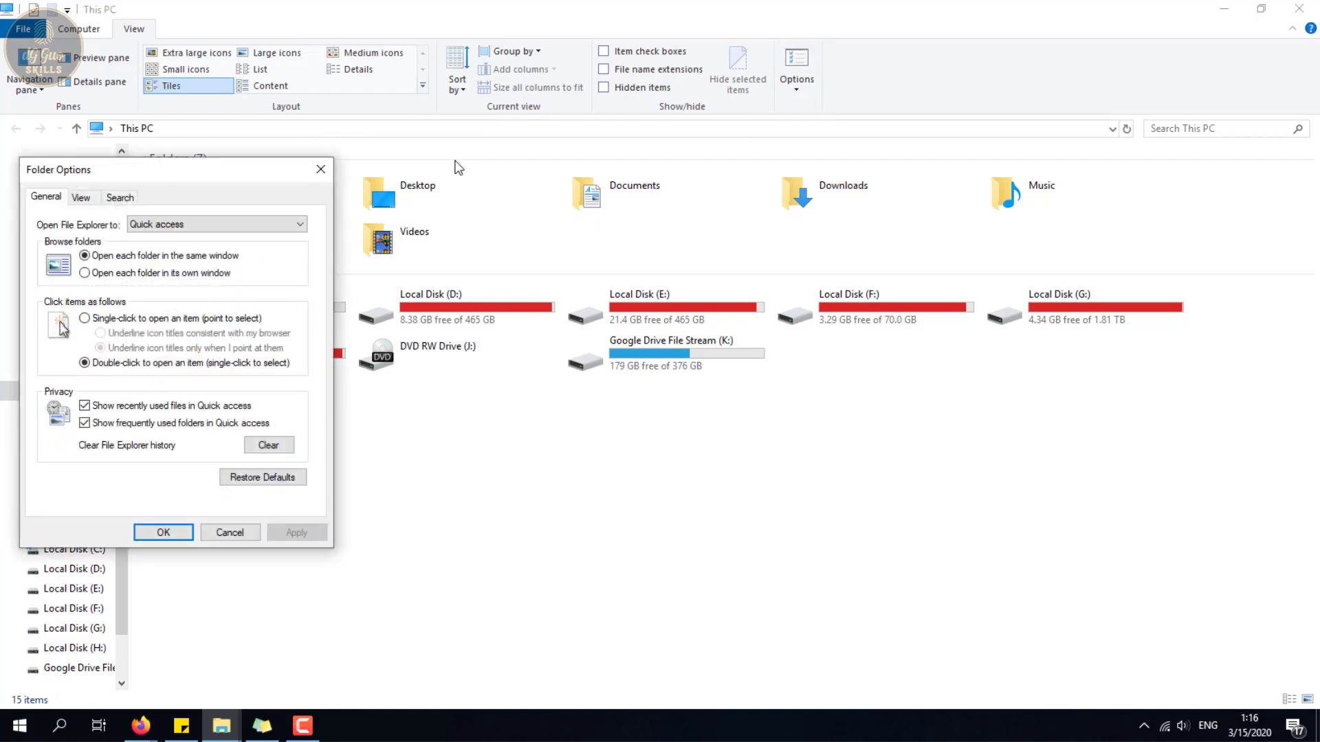
{"action": "left_click_drag", "start_coordinate": [159, 185], "coordinate": [505, 137]}
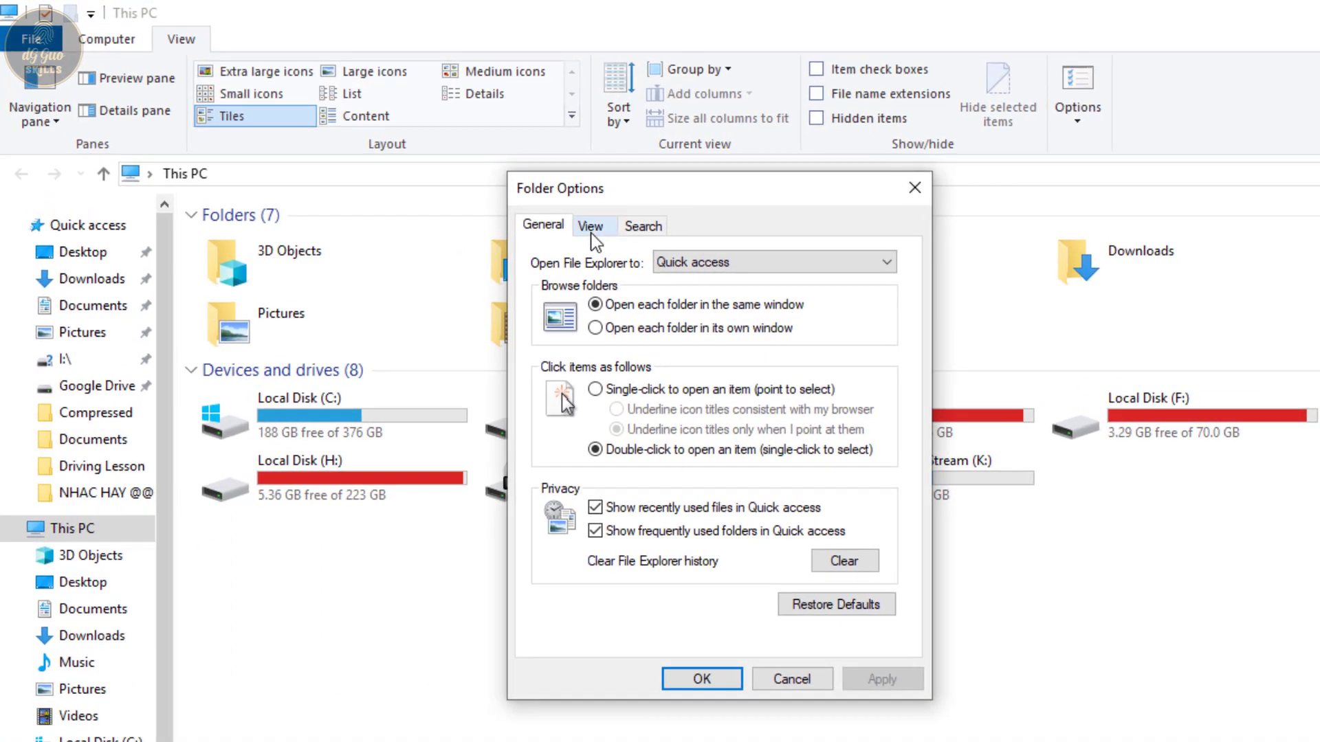
{"action": "left_click", "coordinate": [438, 168]}
{"action": "left_click", "coordinate": [613, 537]}
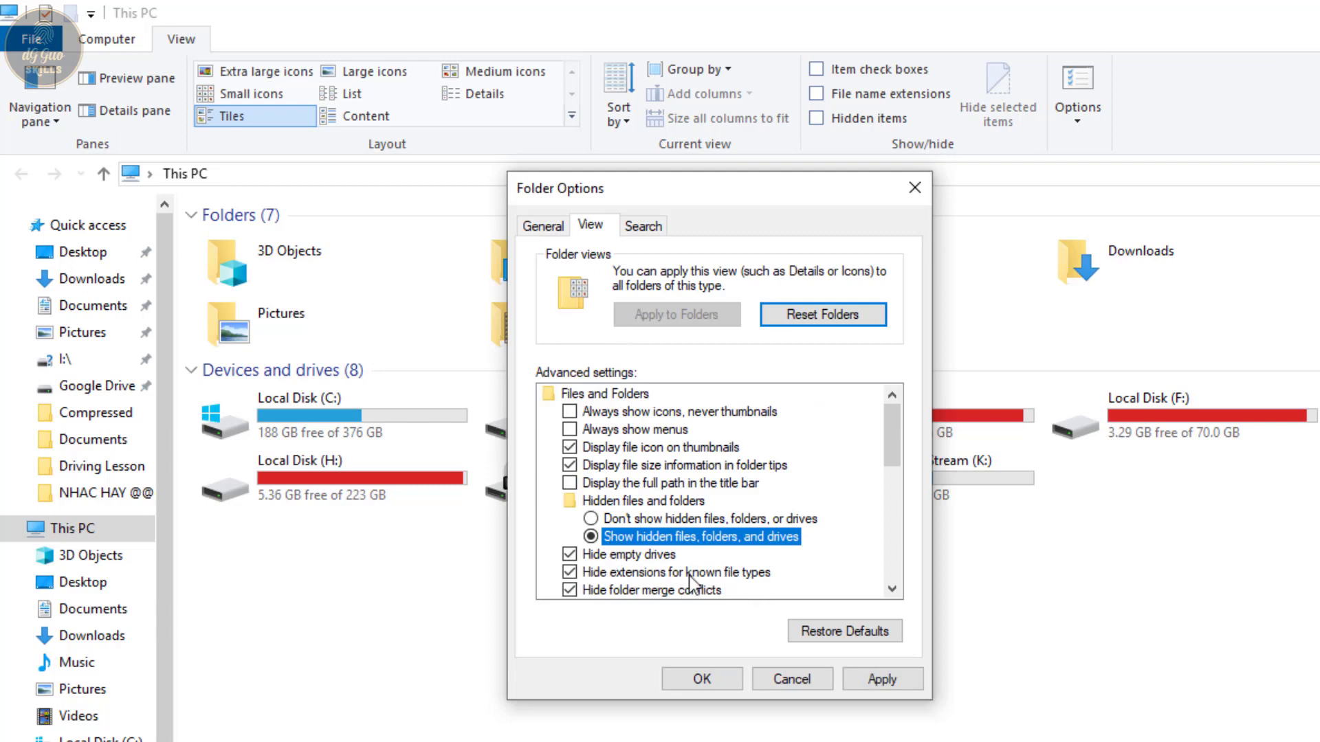
{"action": "left_click", "coordinate": [570, 572]}
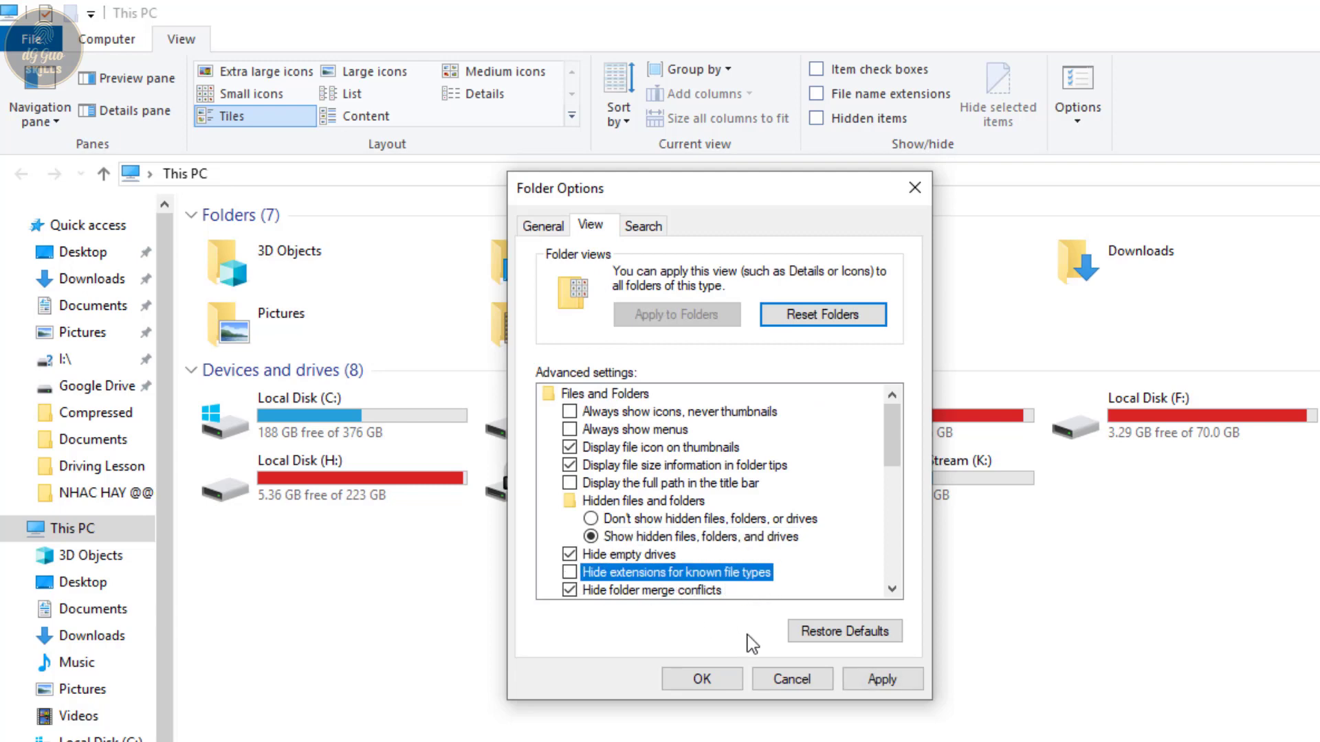
{"action": "left_click", "coordinate": [701, 679]}
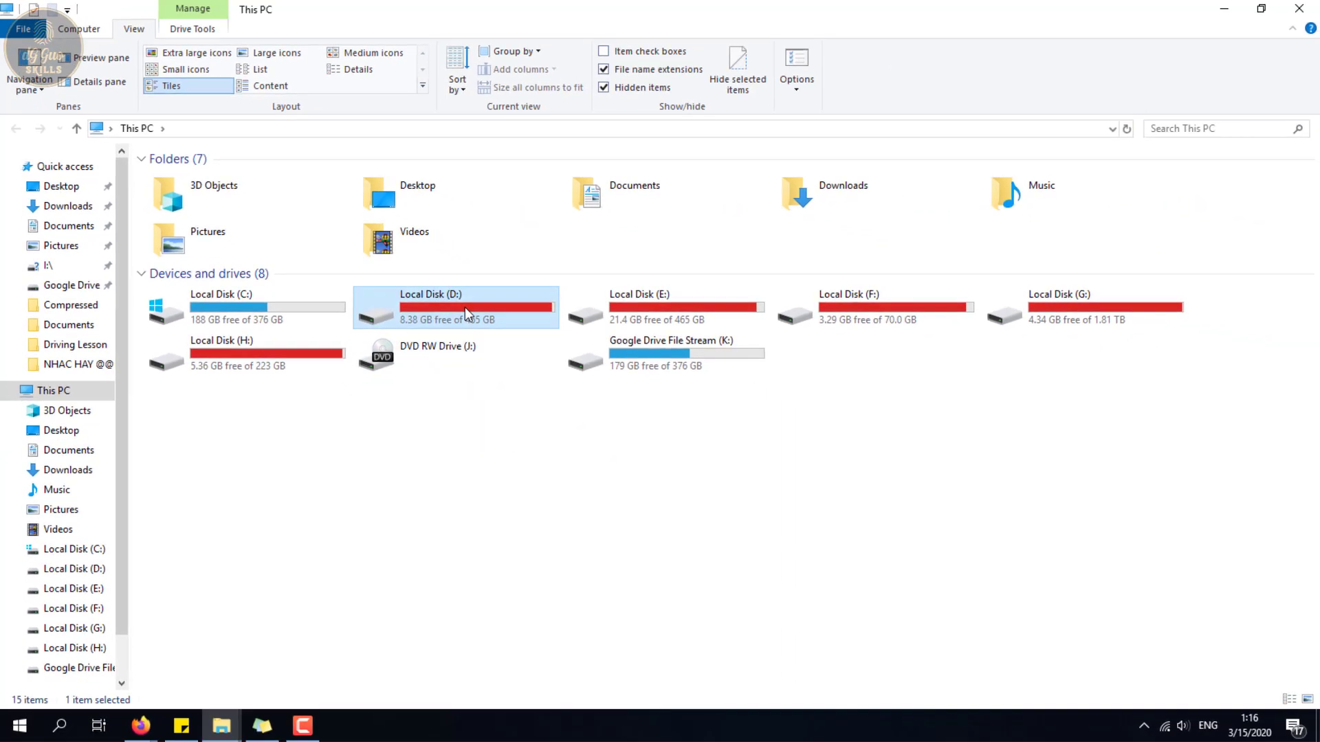
Open Local Disk (D:), look through its files and folders for .exe copies, and return to This PC.
{"action": "right_click", "coordinate": [628, 416]}
{"action": "left_click", "coordinate": [506, 251]}
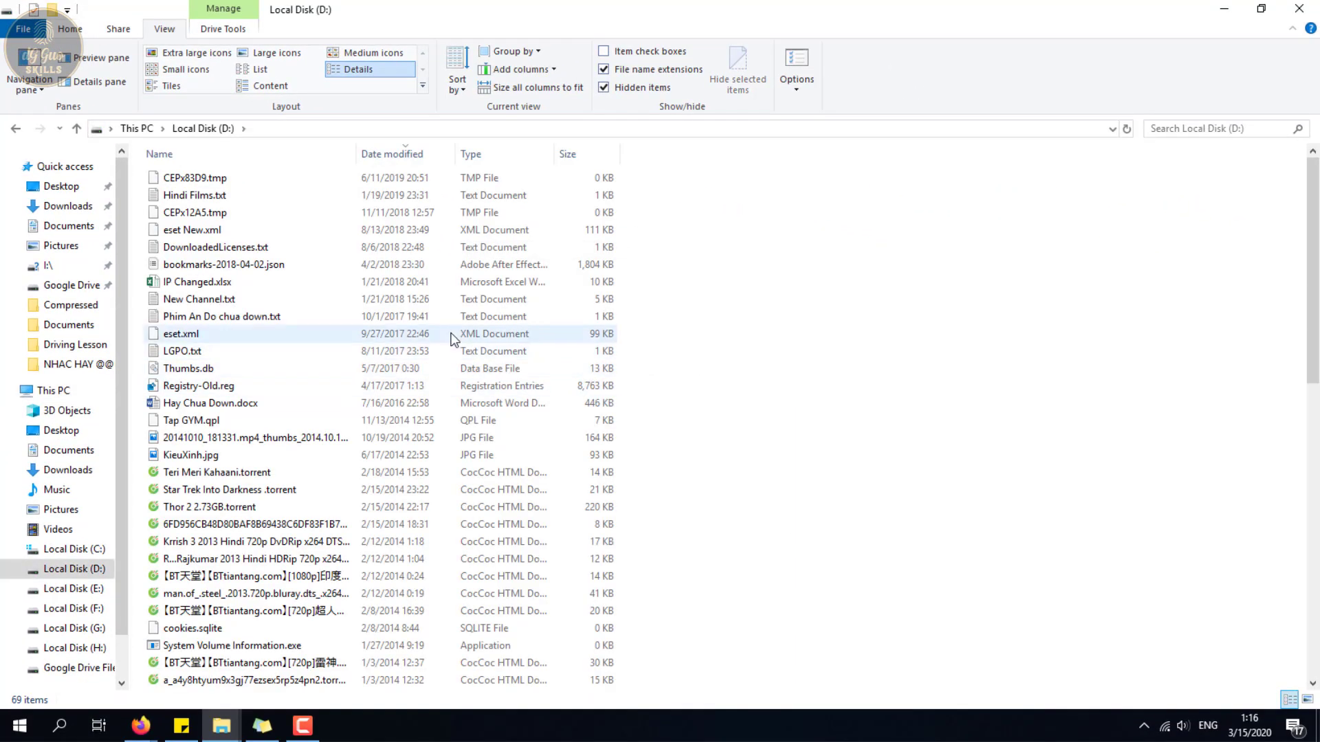
{"action": "scroll", "coordinate": [448, 353], "scroll_direction": "down", "scroll_amount": 13}
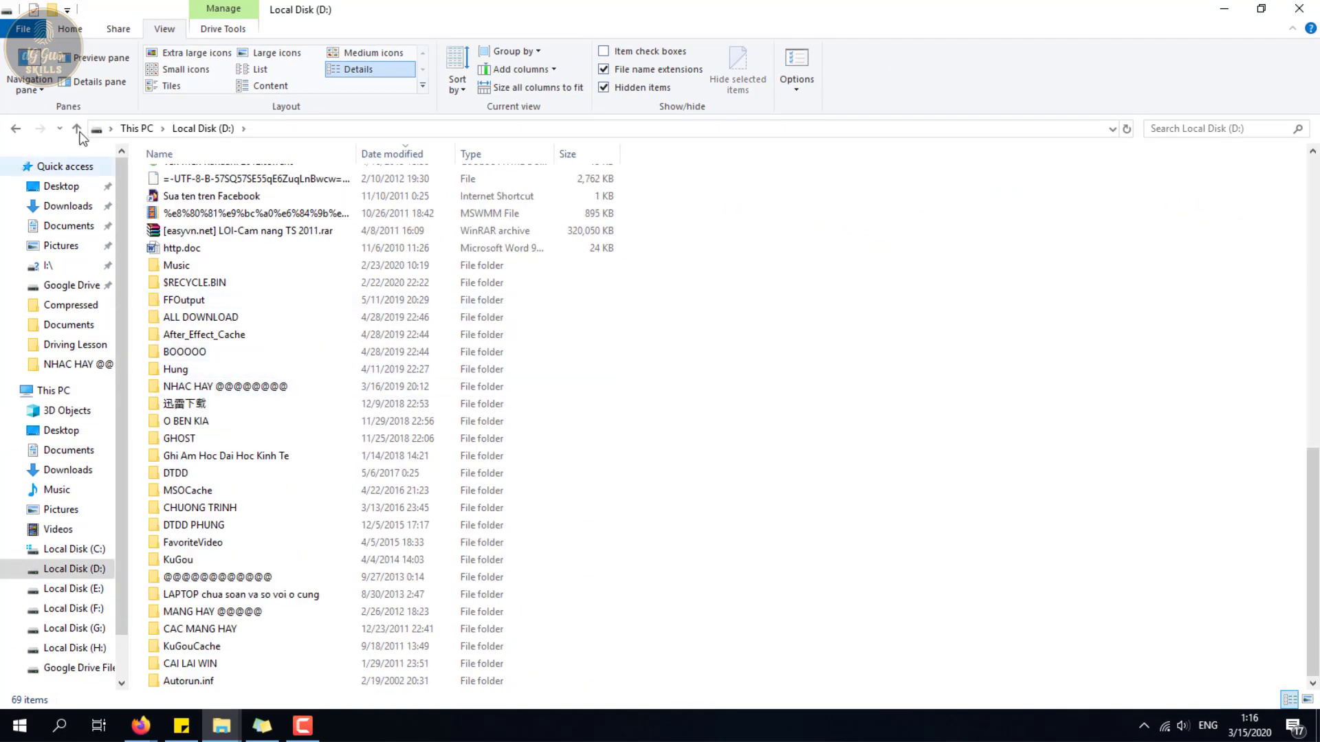
{"action": "left_click", "coordinate": [17, 128]}
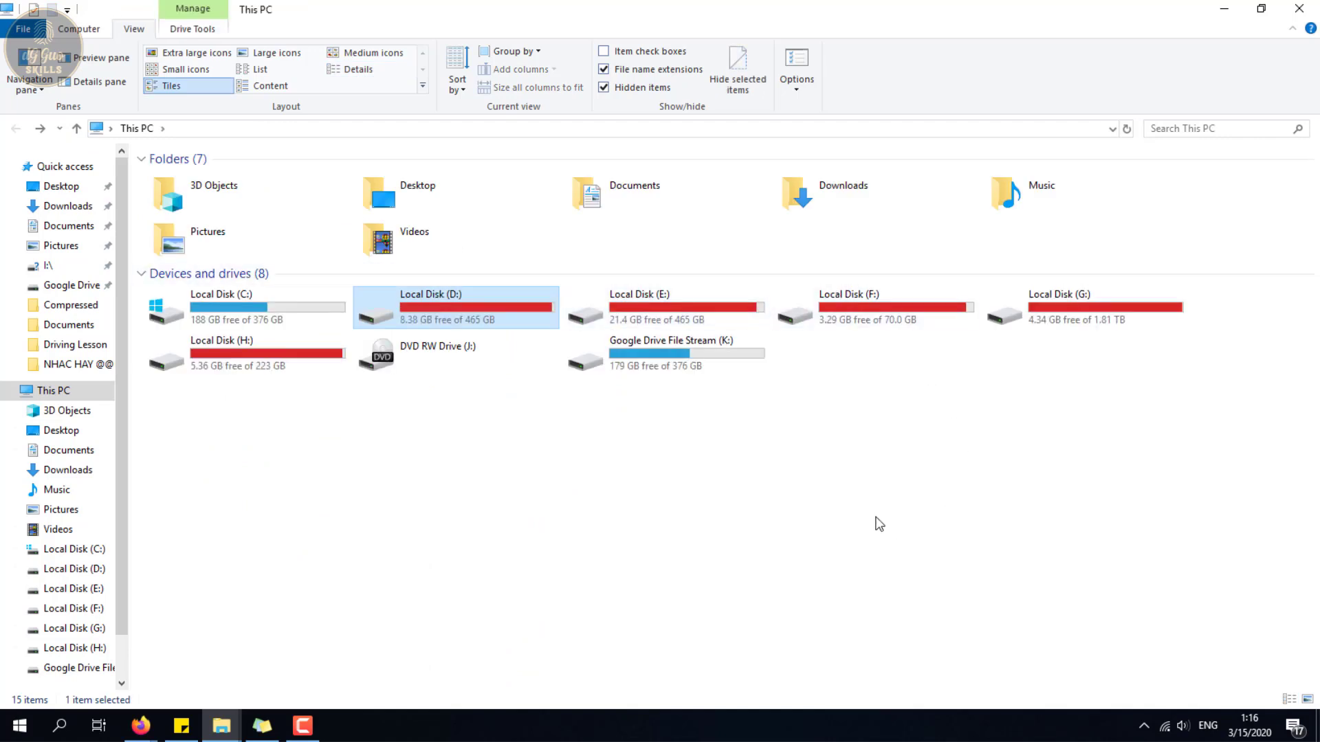
Open Local Disk (G:), examine its folder-named .exe files such as Downloads.exe, and minimize the window.
{"action": "right_click", "coordinate": [1066, 306]}
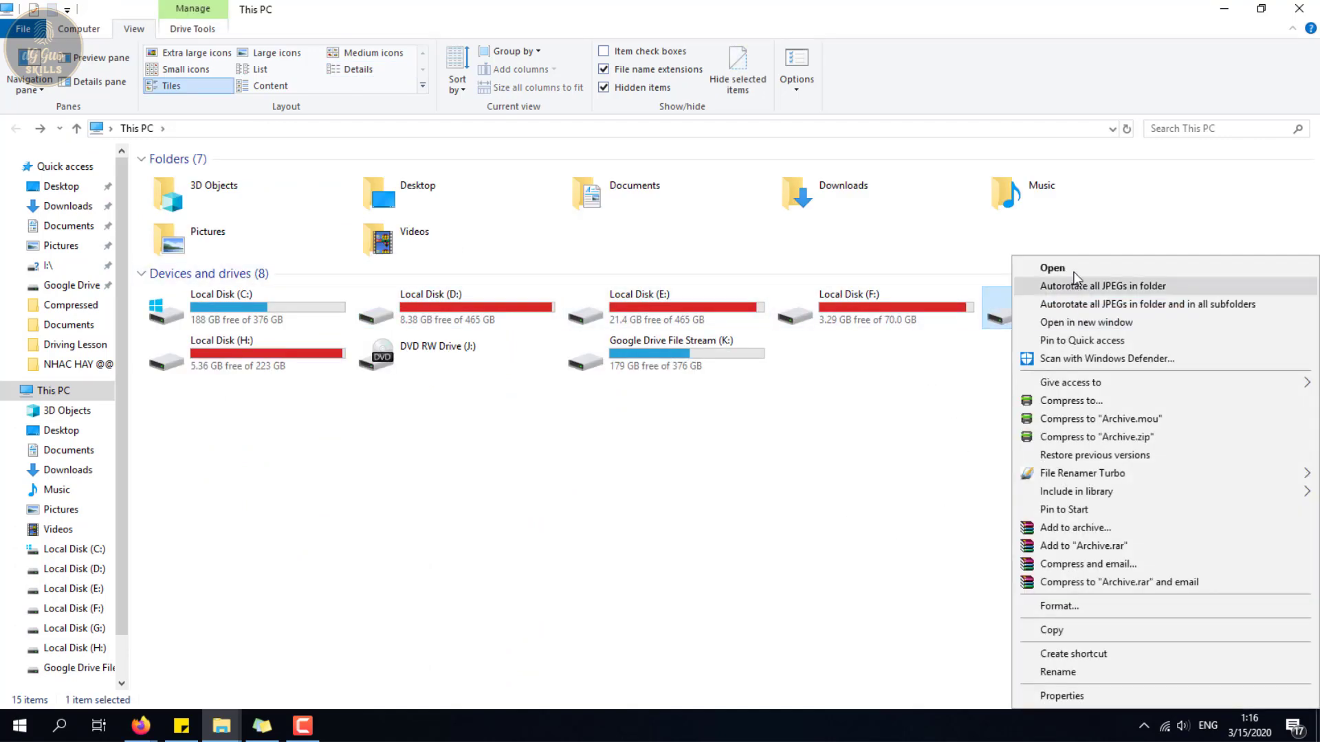
{"action": "left_click", "coordinate": [1074, 268]}
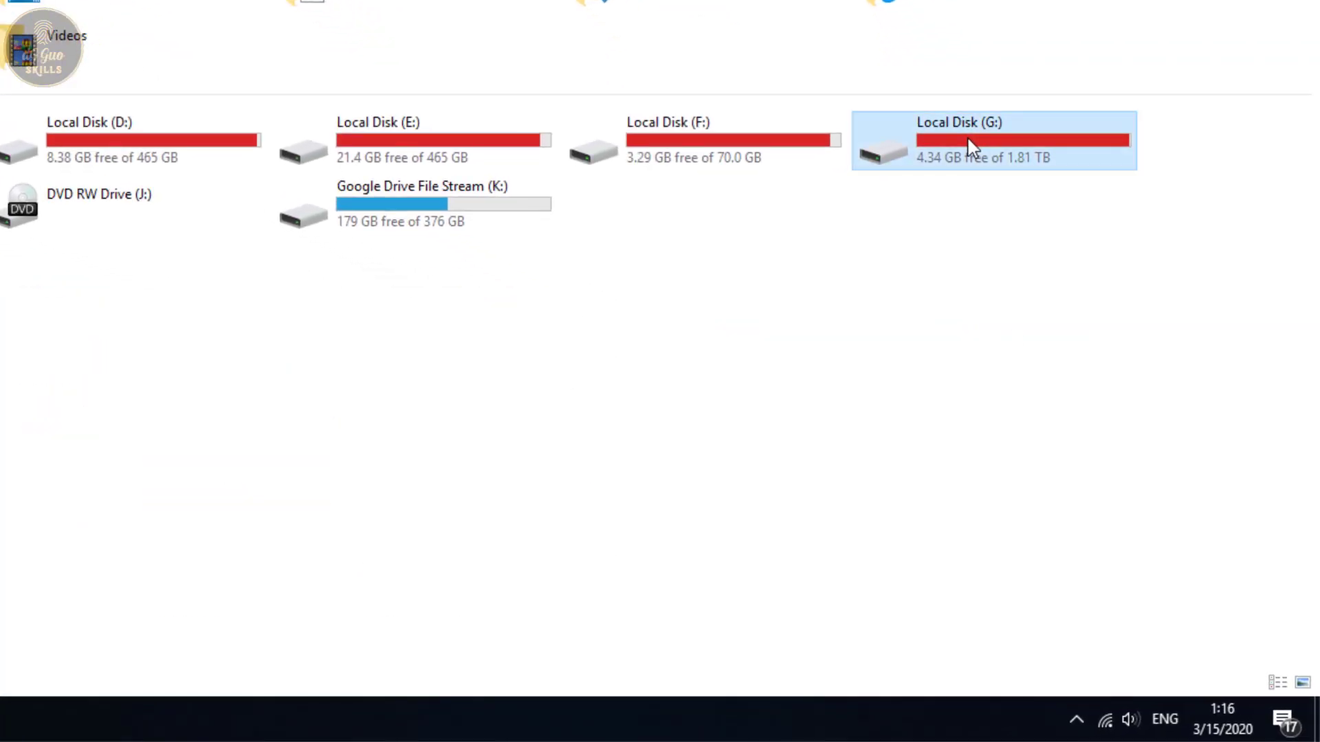
{"action": "right_click", "coordinate": [969, 144]}
{"action": "left_click", "coordinate": [980, 88]}
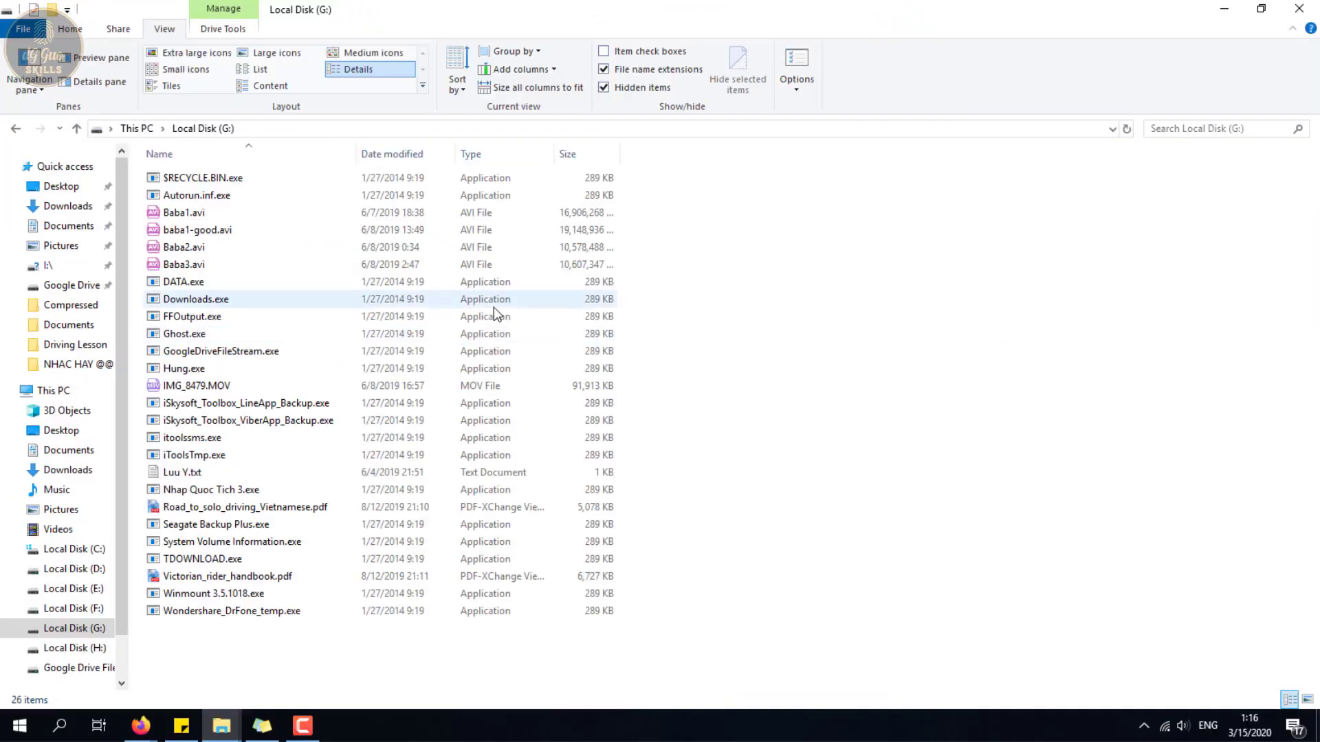
{"action": "left_click", "coordinate": [230, 299]}
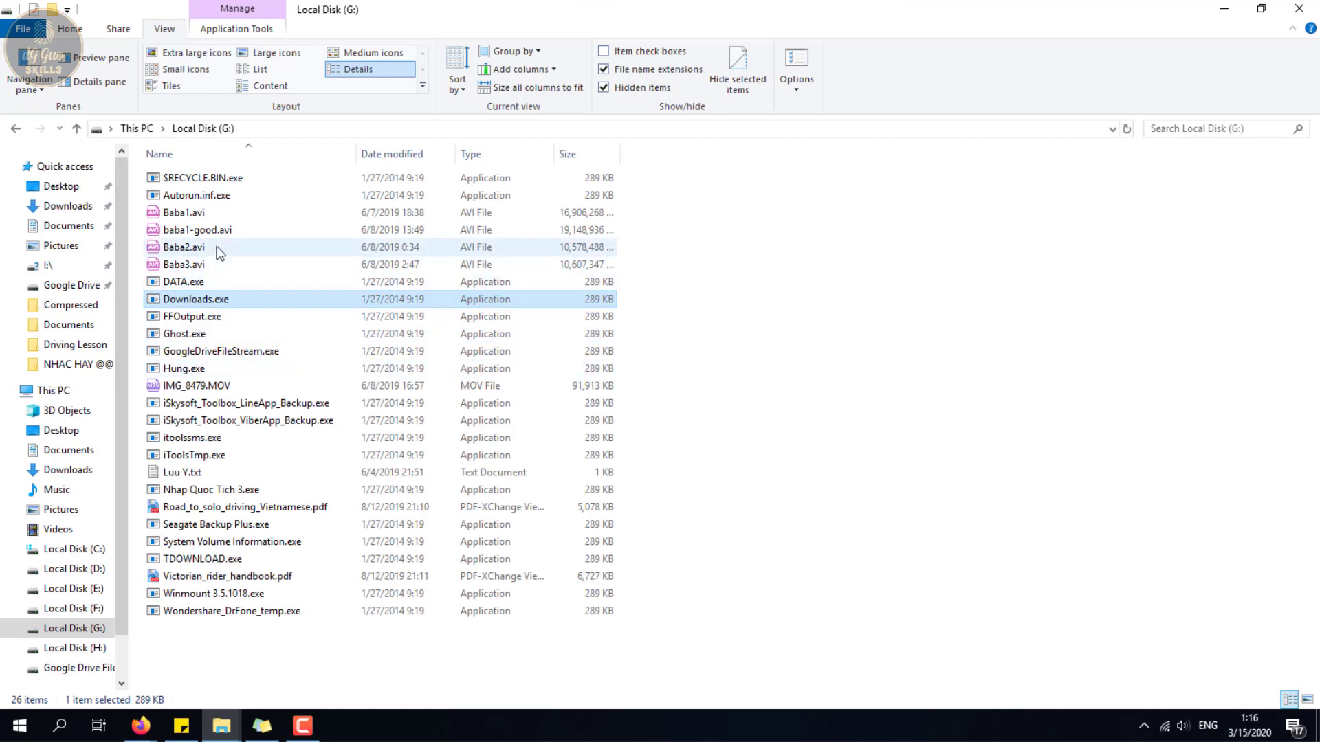
{"action": "left_click", "coordinate": [784, 374]}
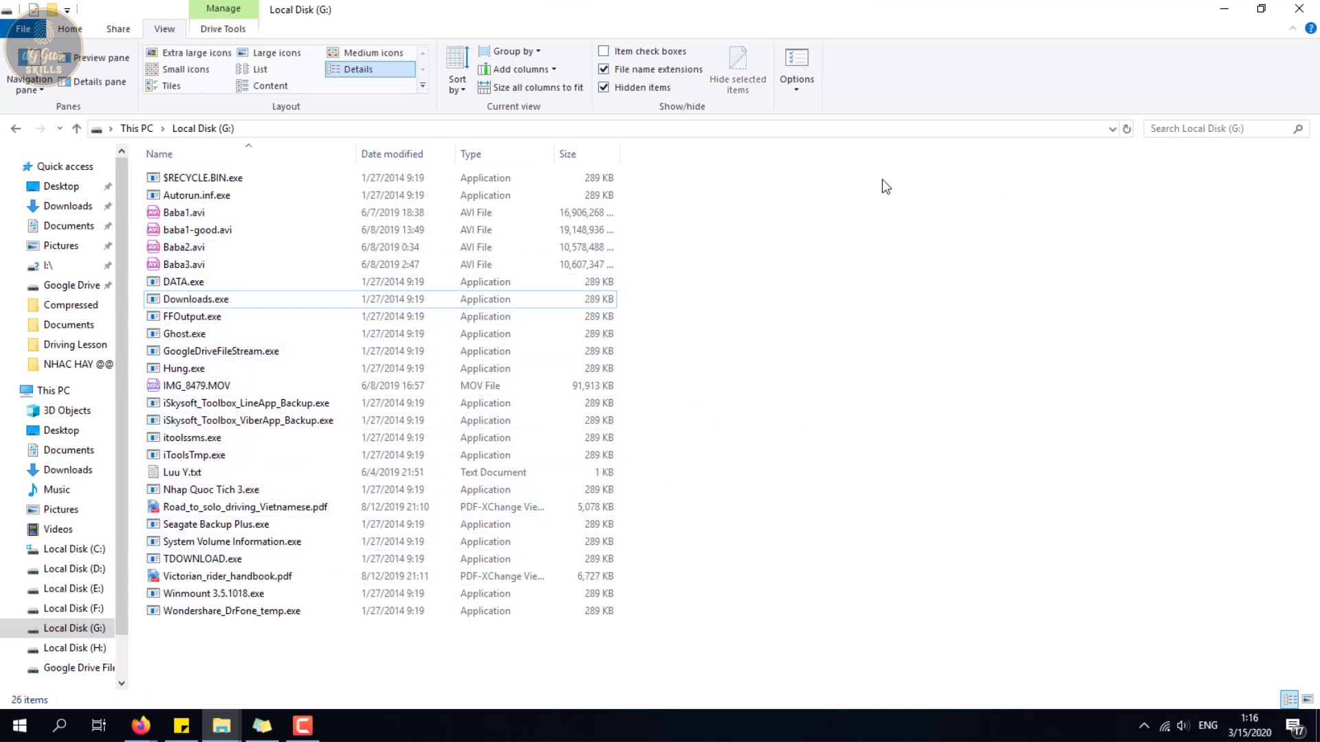
{"action": "left_click", "coordinate": [1227, 10]}
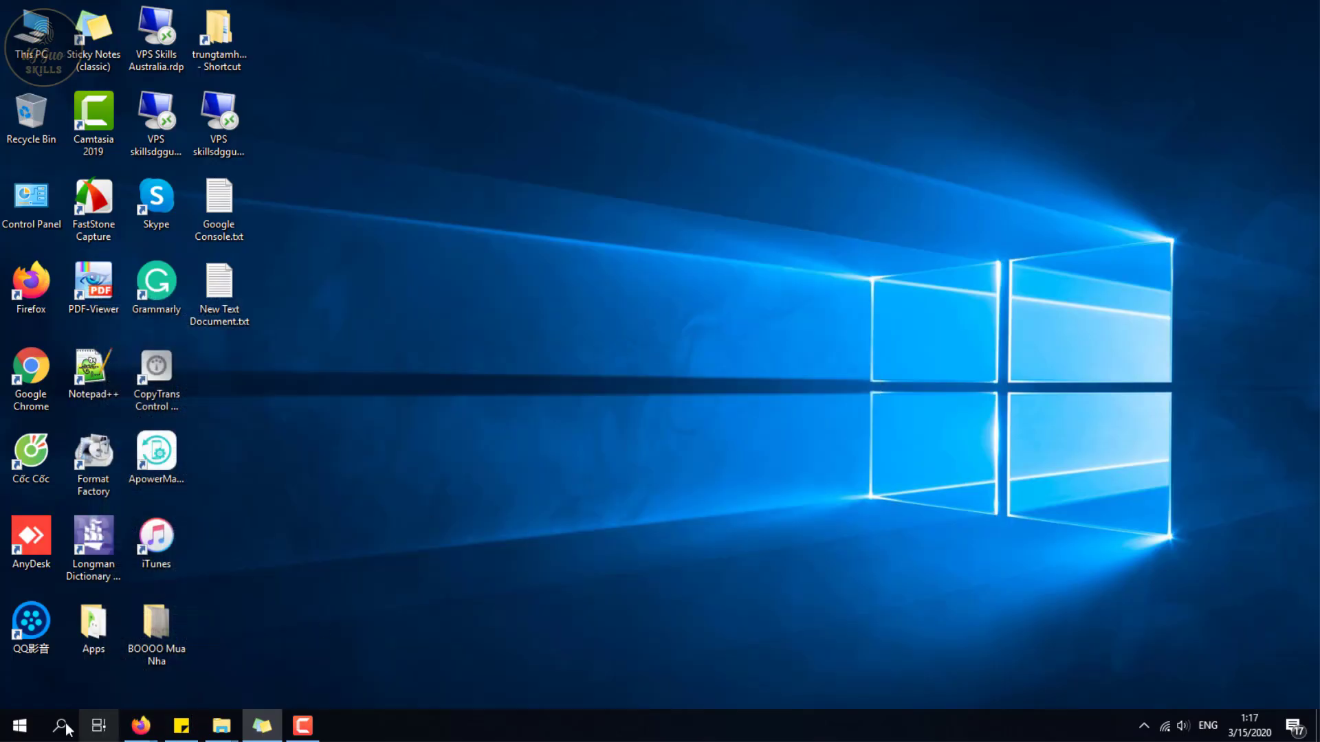
Search Windows for FixAuto and launch the desktop app.
{"action": "left_click", "coordinate": [19, 728]}
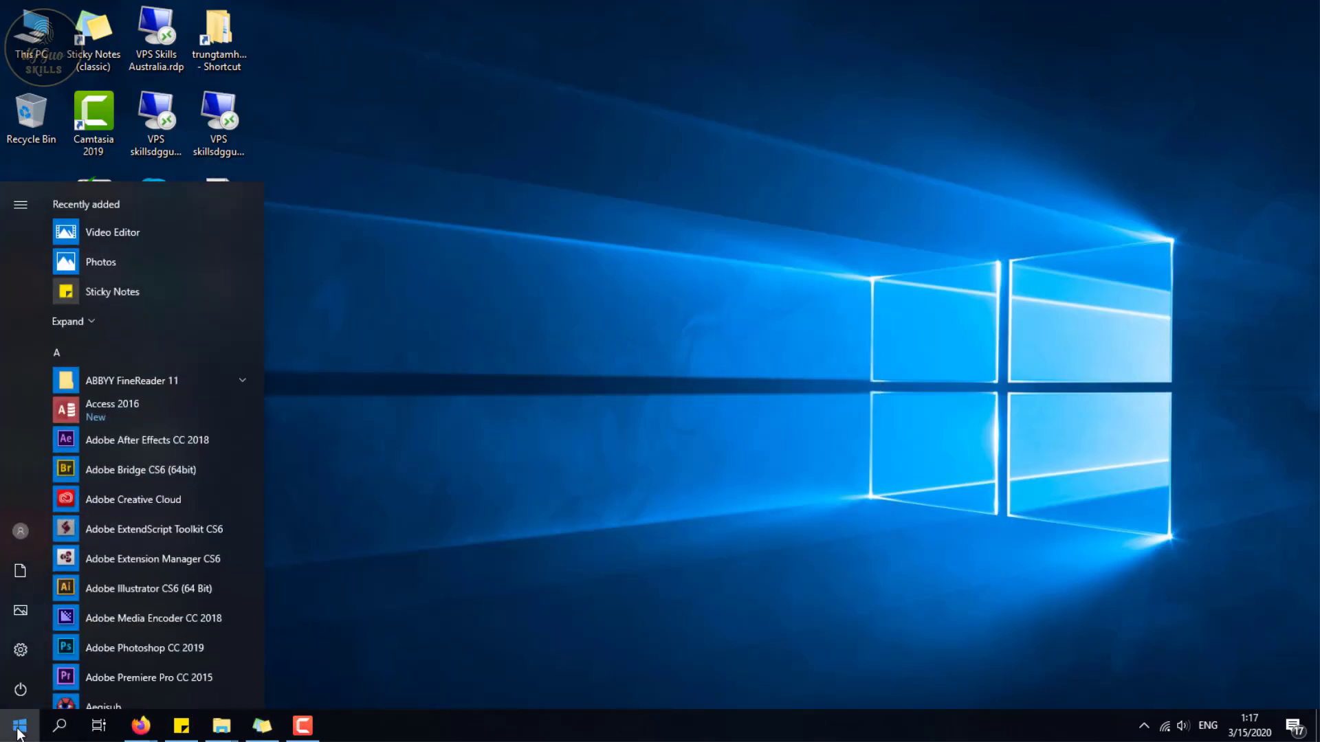
{"action": "type", "text": "fix"}
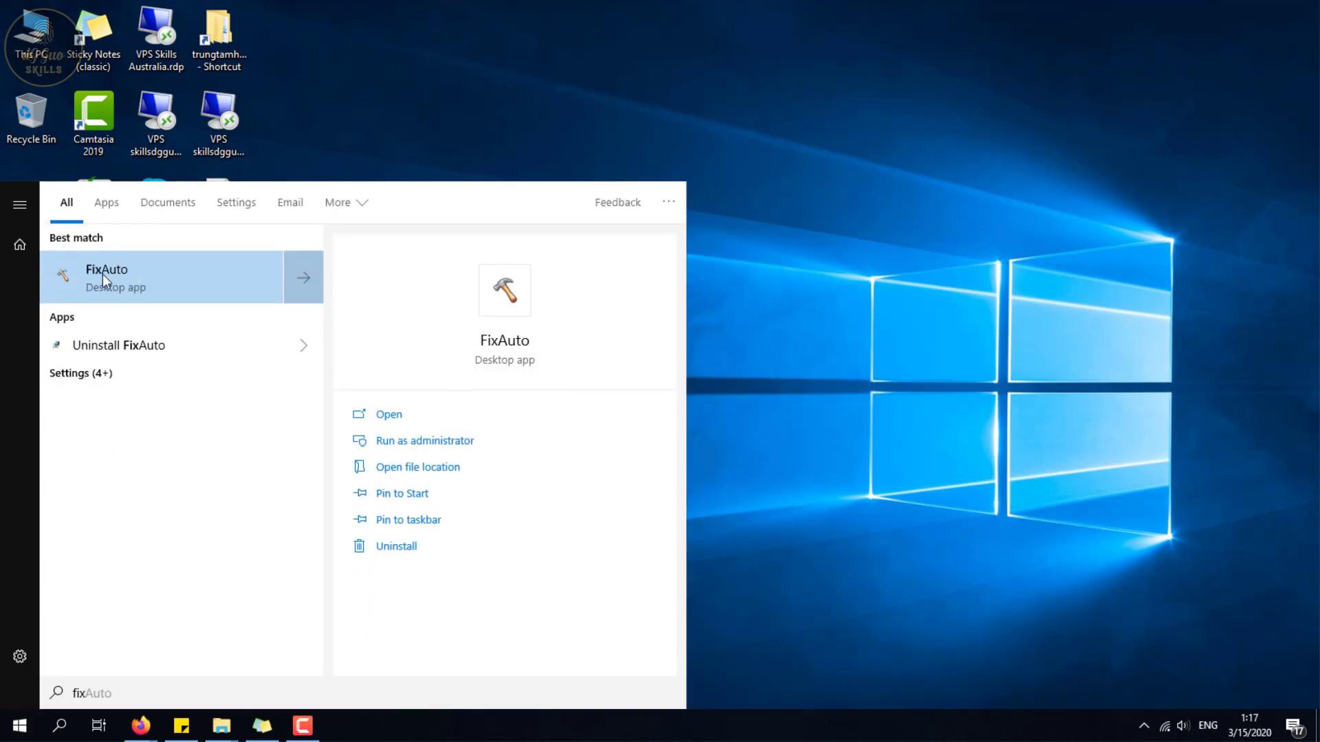
{"action": "type", "text": "auto"}
{"action": "left_click", "coordinate": [146, 284]}
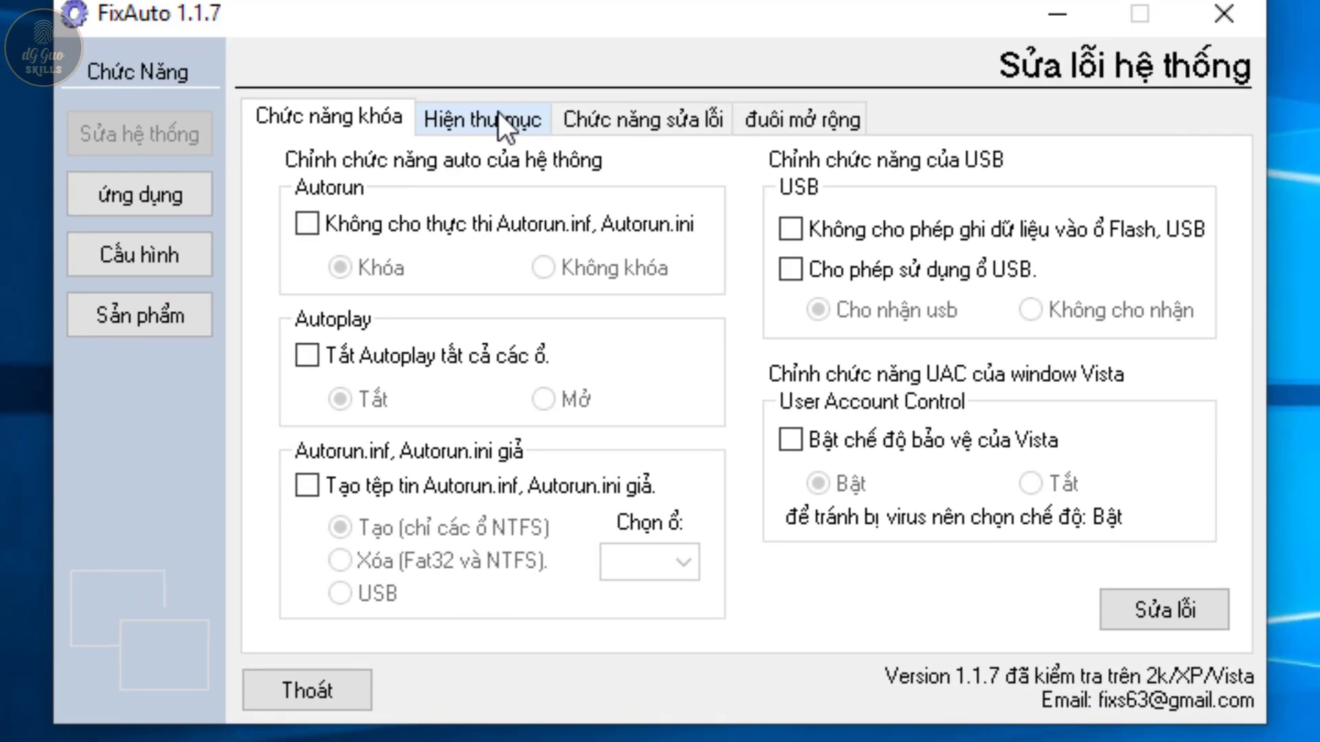
Under Hiện thư mục, enable the repair of folder and file attributes, keeping subfolders and the files within folders included.
{"action": "left_click", "coordinate": [587, 261]}
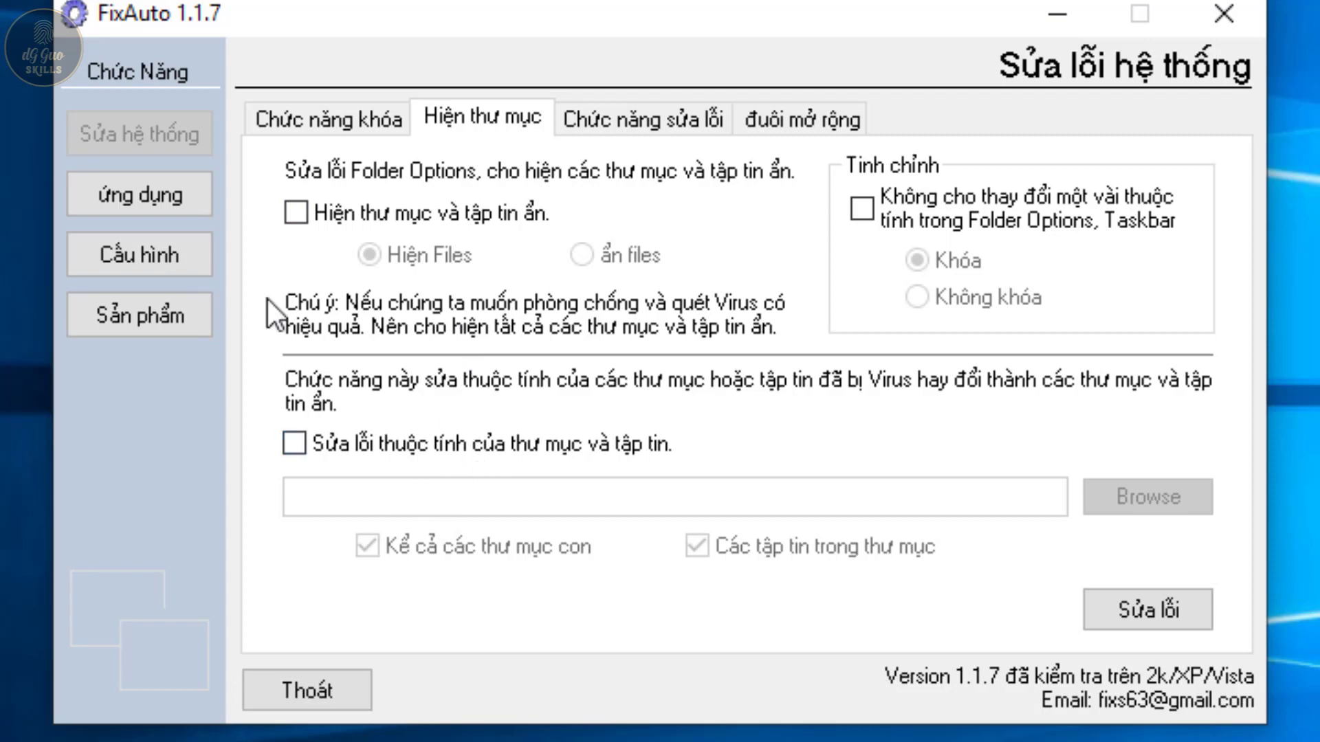
{"action": "left_click", "coordinate": [335, 125]}
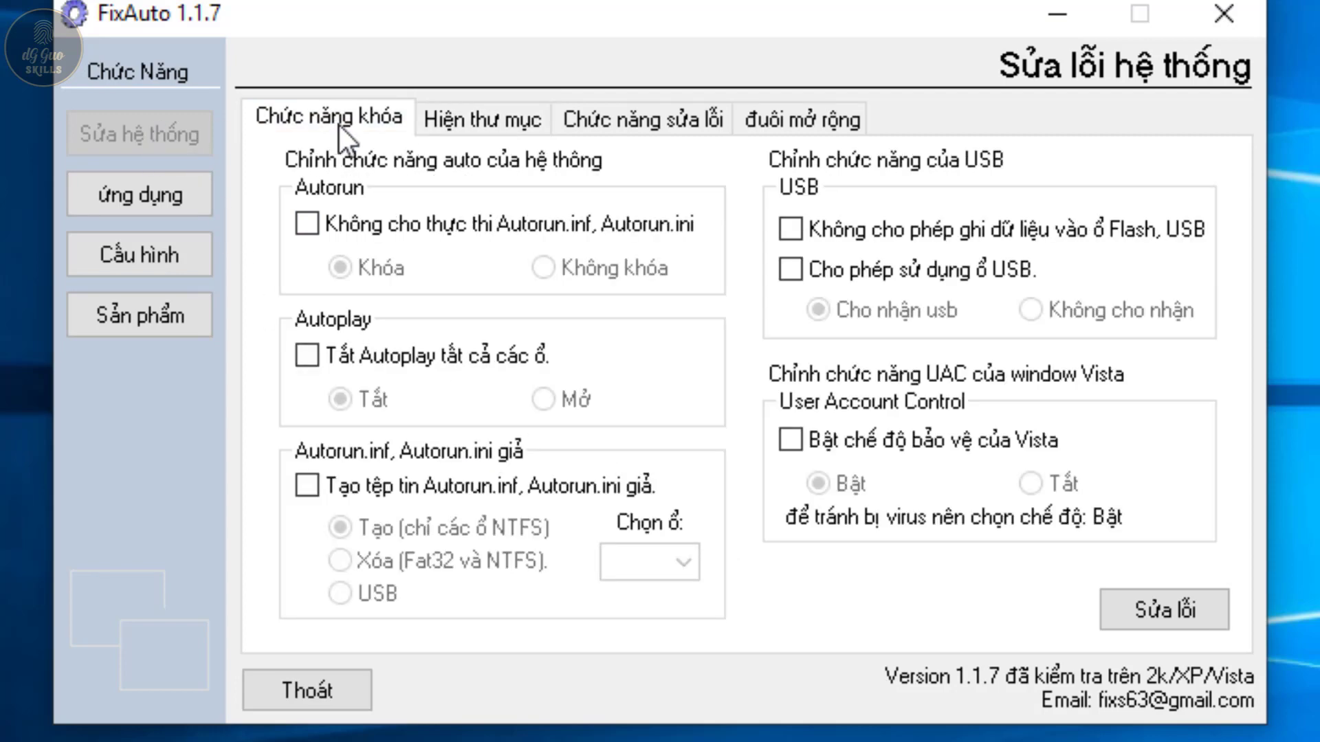
{"action": "left_click", "coordinate": [438, 120]}
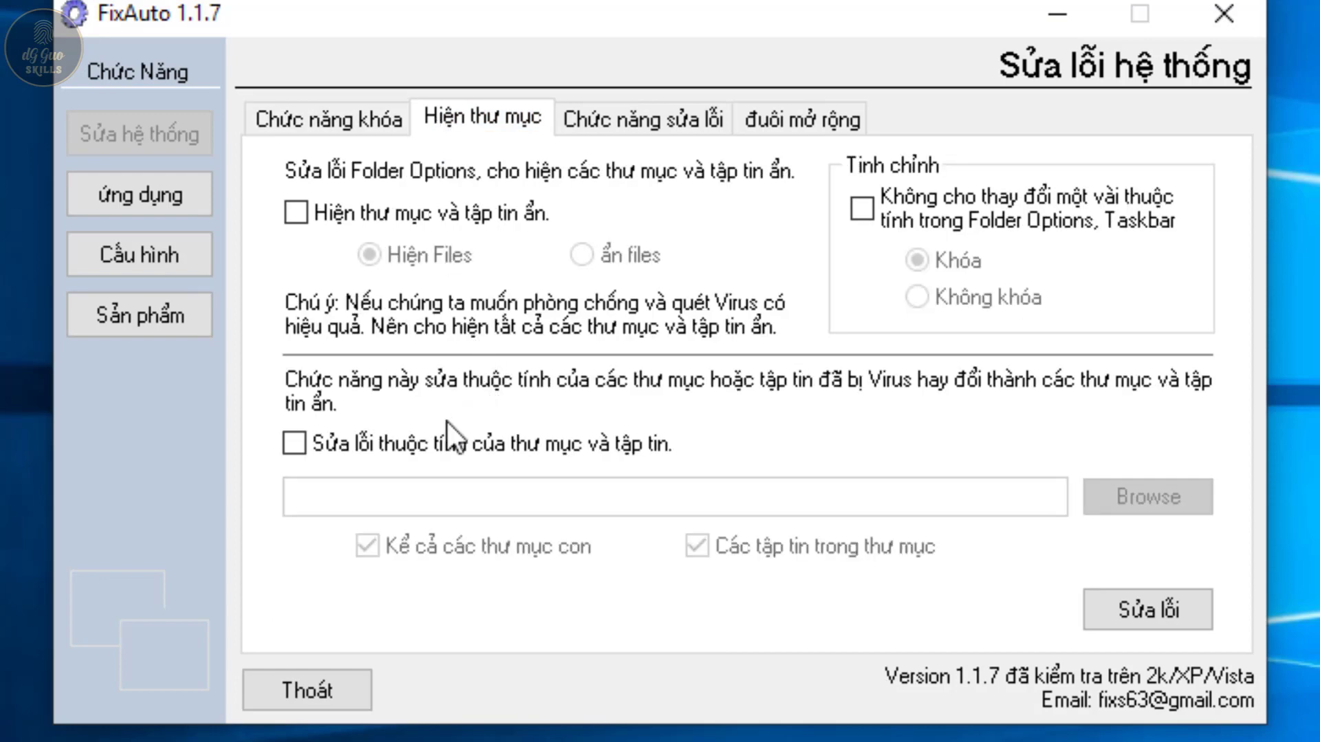
{"action": "left_click", "coordinate": [336, 447]}
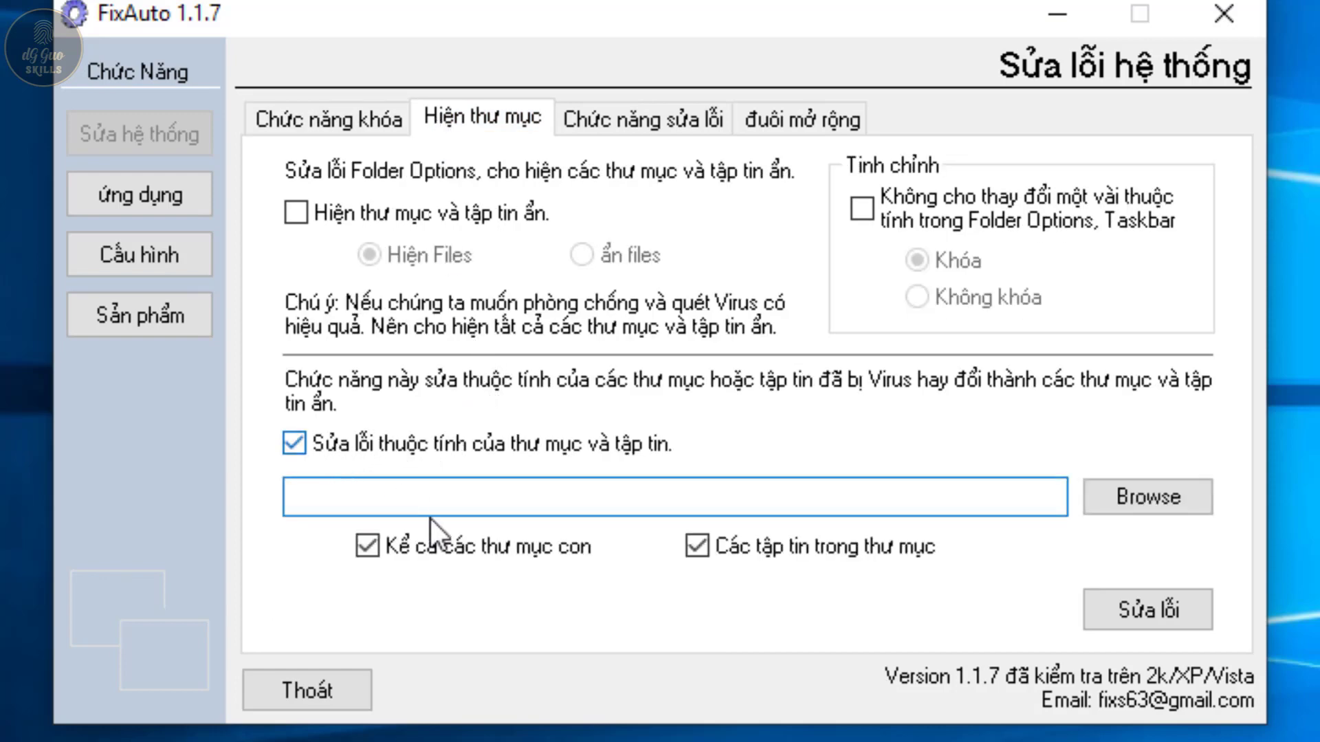
{"action": "left_click", "coordinate": [697, 547]}
{"action": "left_click", "coordinate": [699, 550]}
Choose Local Disk (G:) as the repair target, checking its window in File Explorer before selecting it, and start the repair.
{"action": "left_click", "coordinate": [1144, 493]}
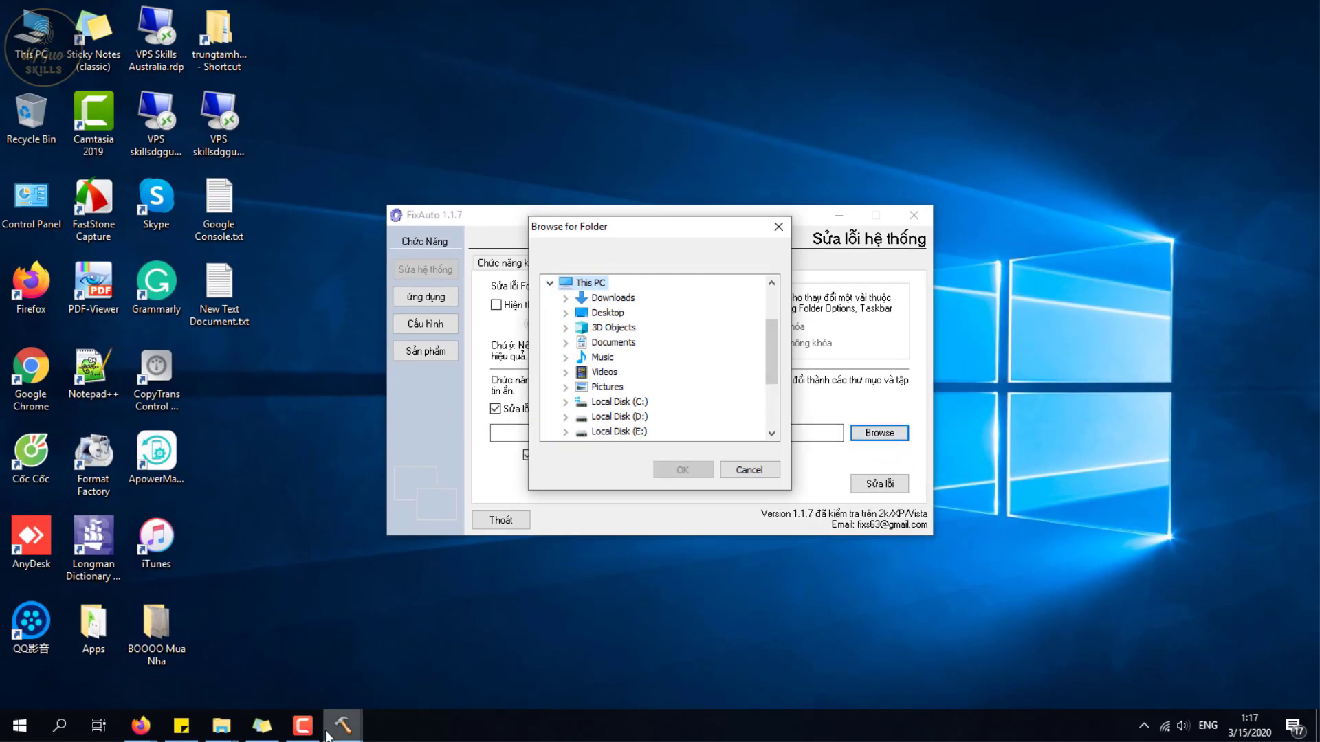
{"action": "left_click", "coordinate": [221, 729]}
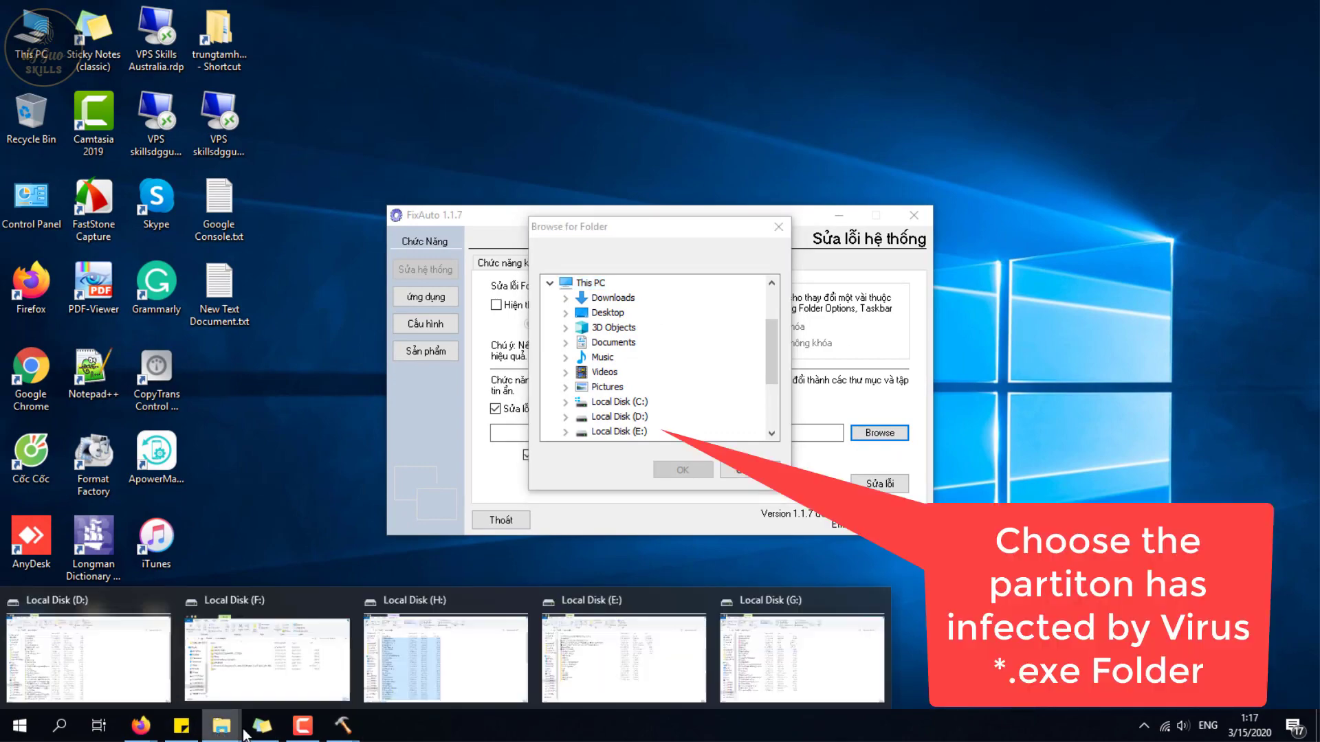
{"action": "left_click", "coordinate": [811, 654]}
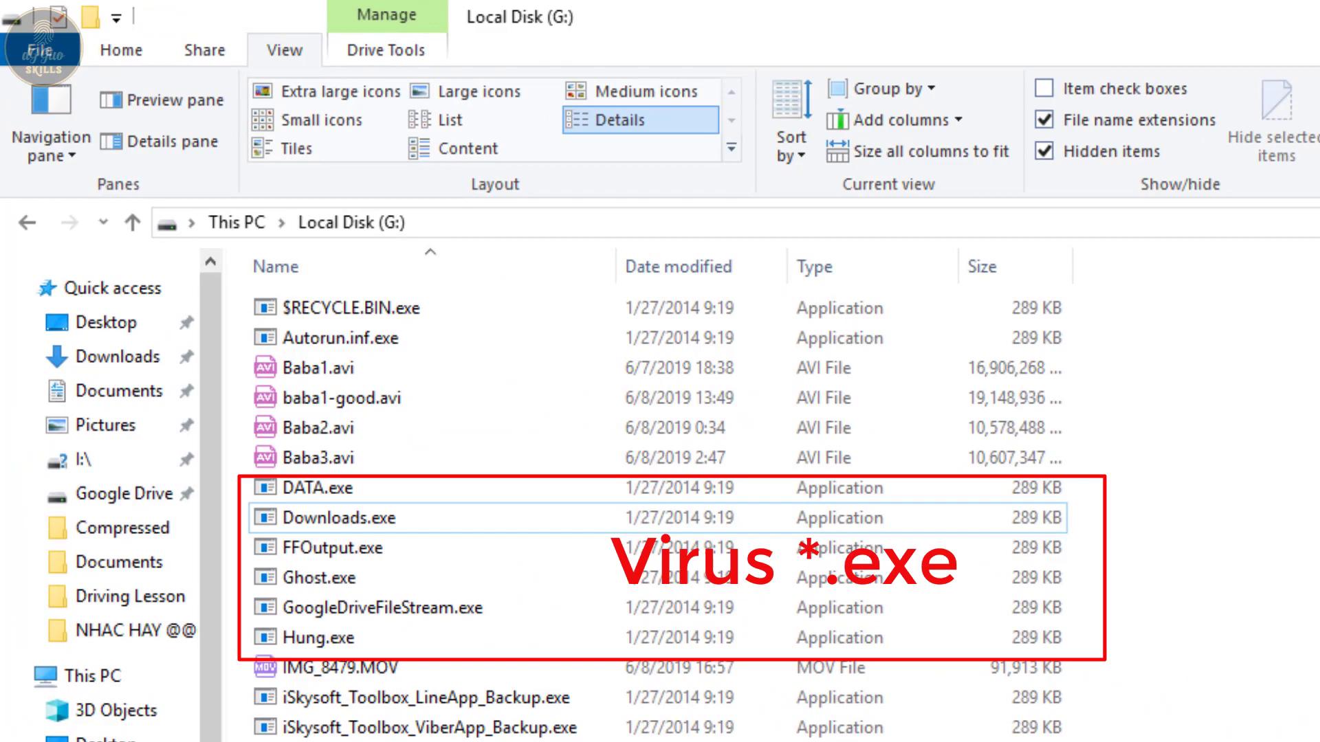
{"action": "key", "text": "alt+d"}
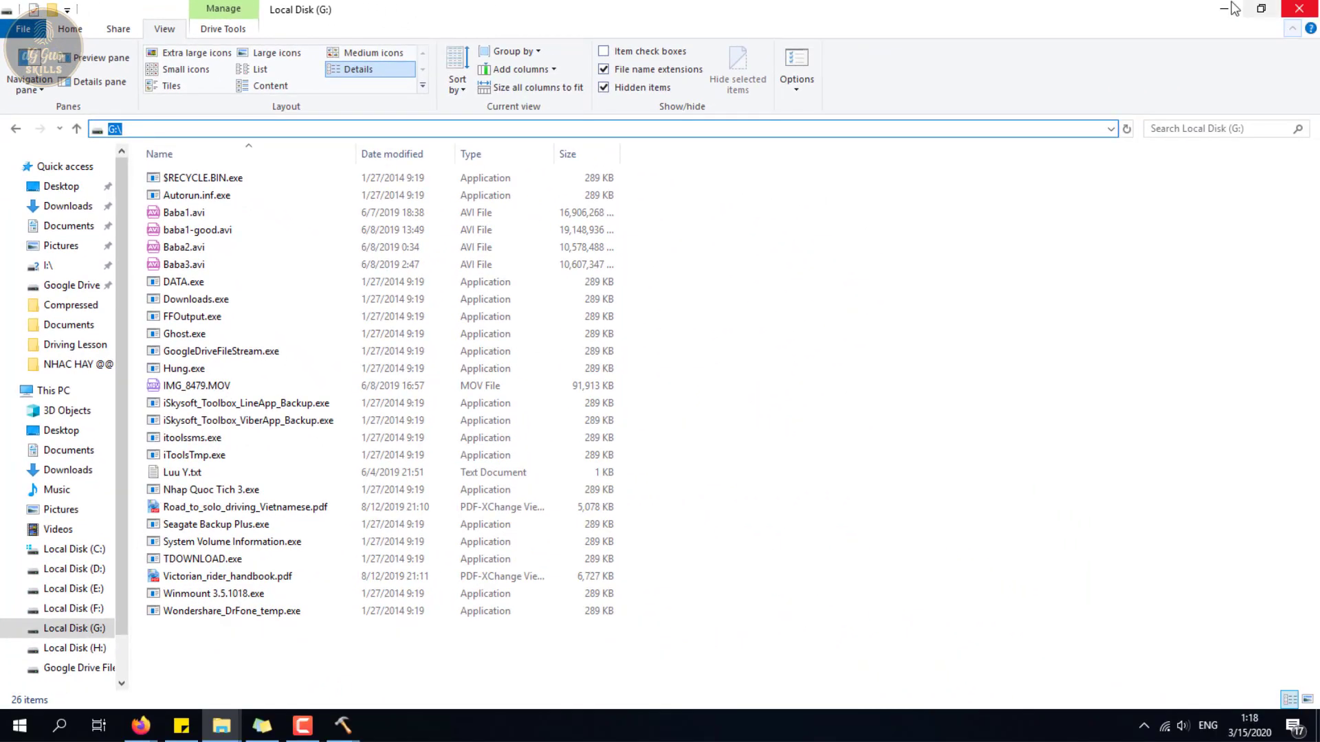
{"action": "left_click", "coordinate": [1230, 8]}
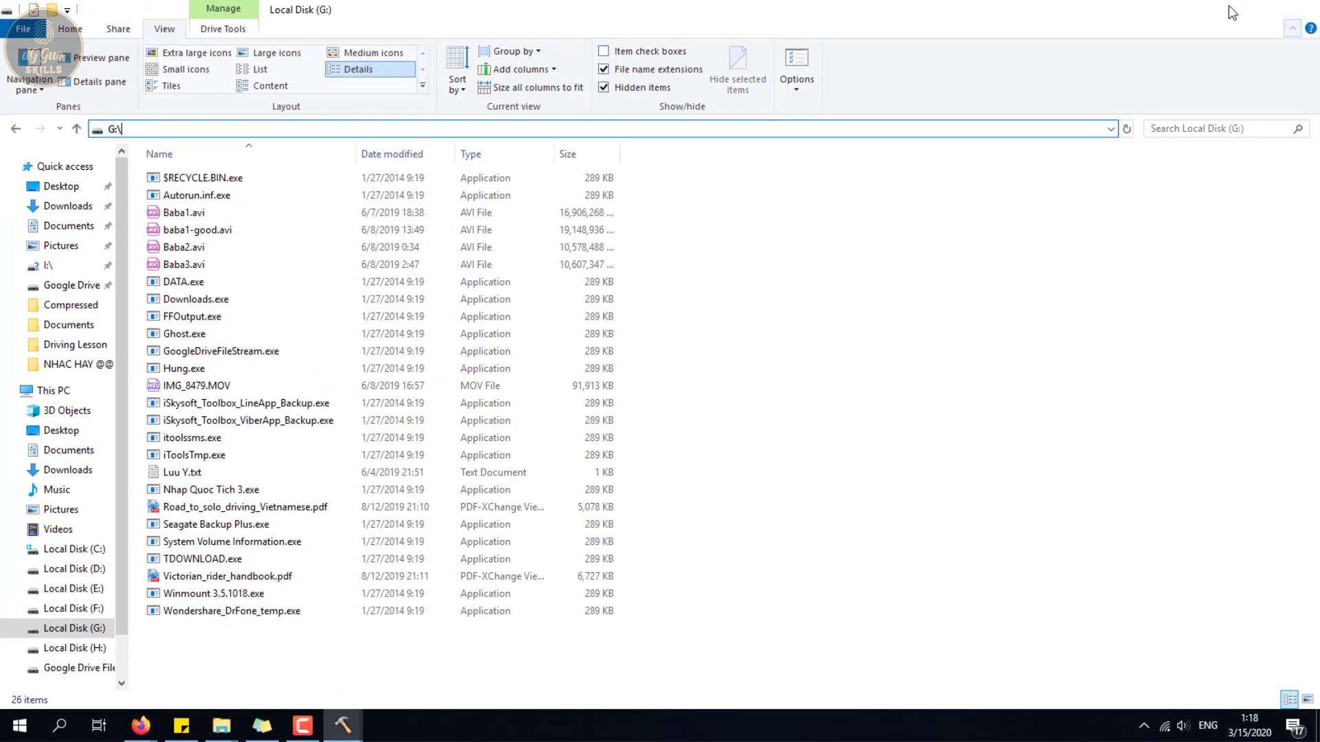
{"action": "scroll", "coordinate": [637, 433], "scroll_direction": "down", "scroll_amount": 2}
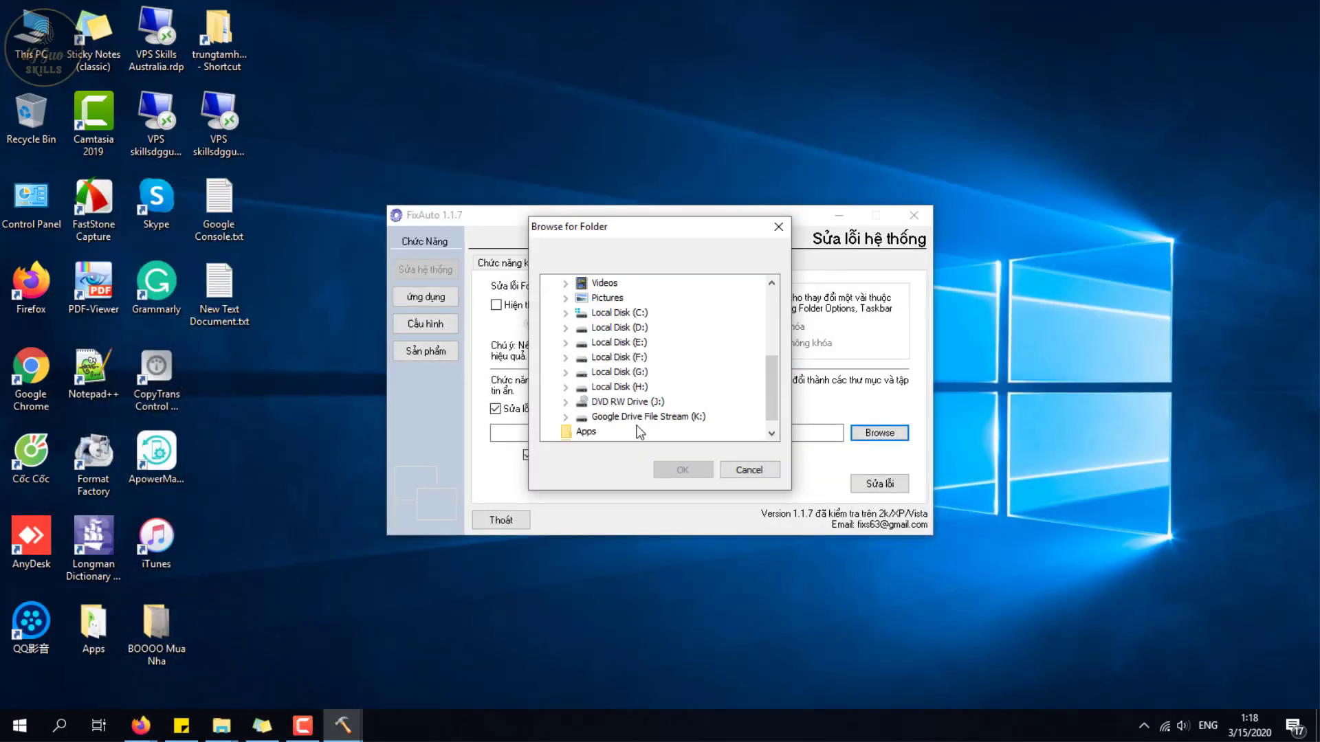
{"action": "left_click", "coordinate": [635, 376]}
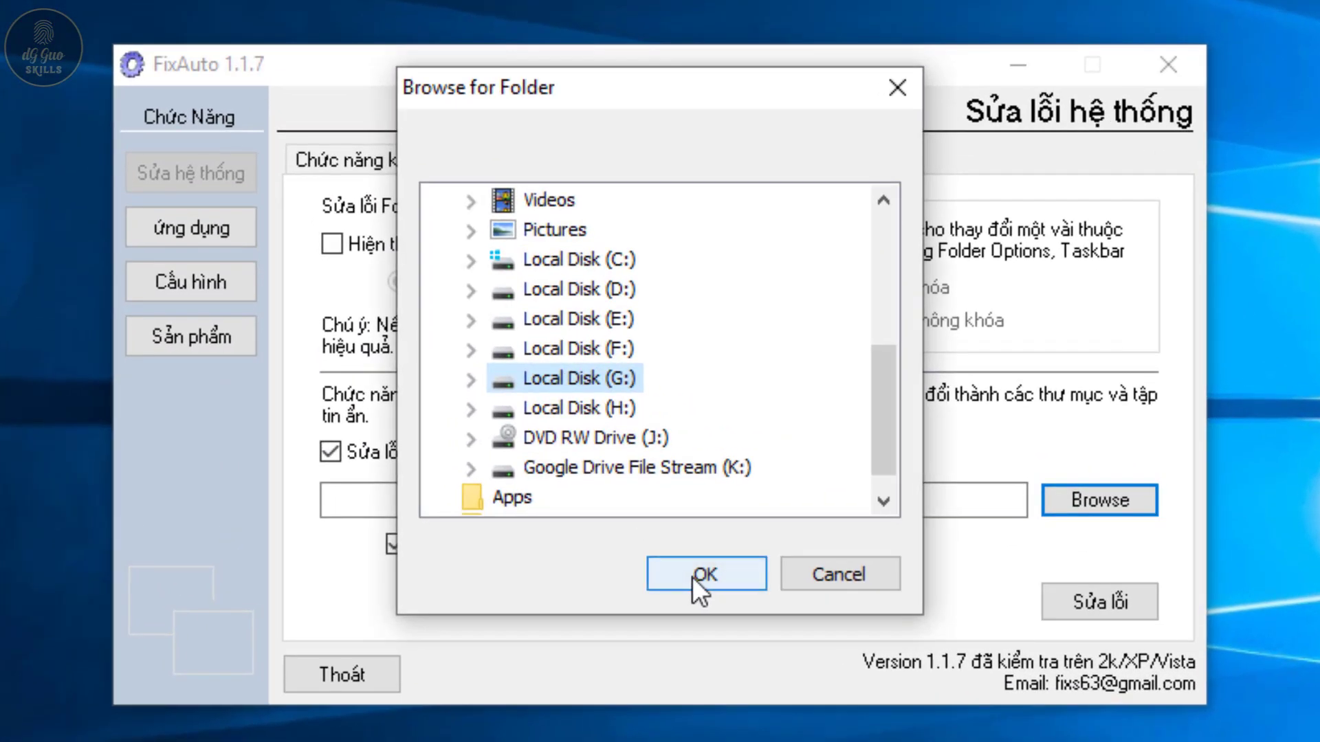
{"action": "left_click", "coordinate": [692, 576]}
{"action": "left_click", "coordinate": [1091, 604]}
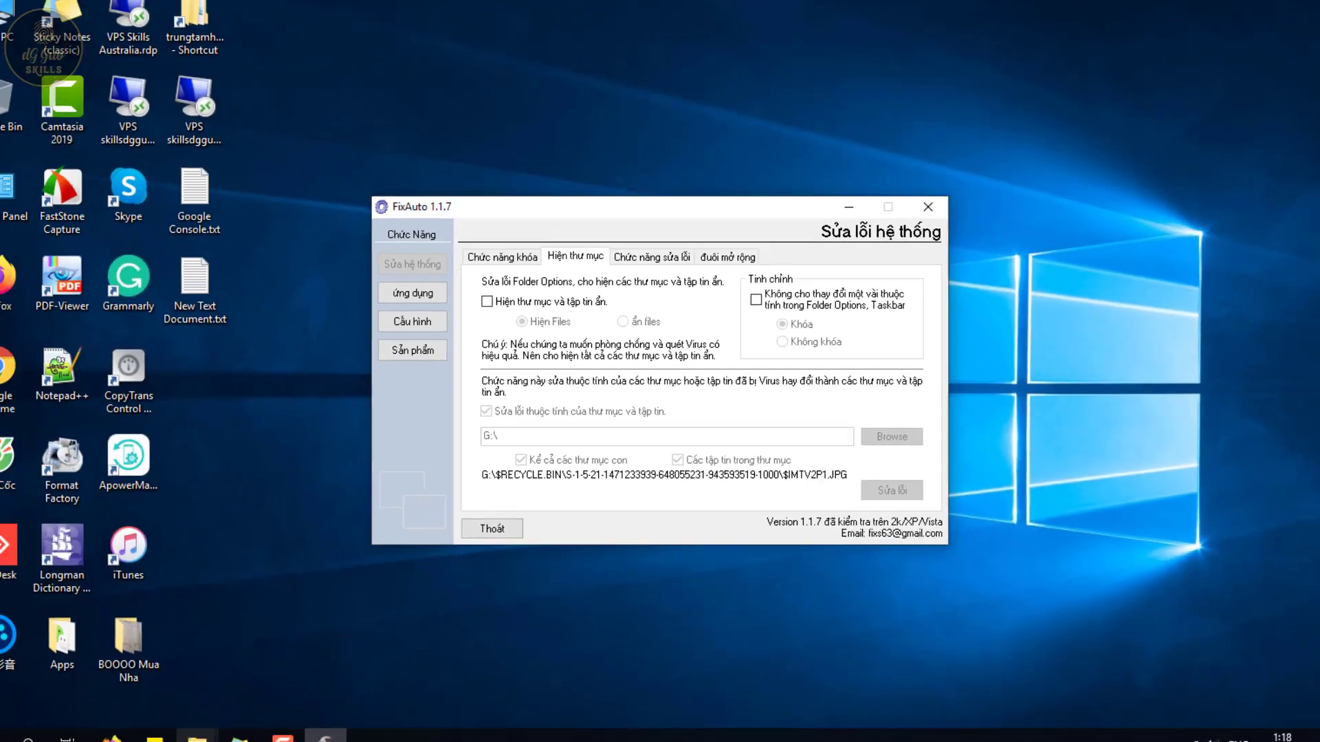
Switch to the Local Disk (G:) window in File Explorer, check which original folders are restored, and return to FixAuto.
{"action": "mouse_move", "coordinate": [232, 735]}
{"action": "left_click", "coordinate": [762, 650]}
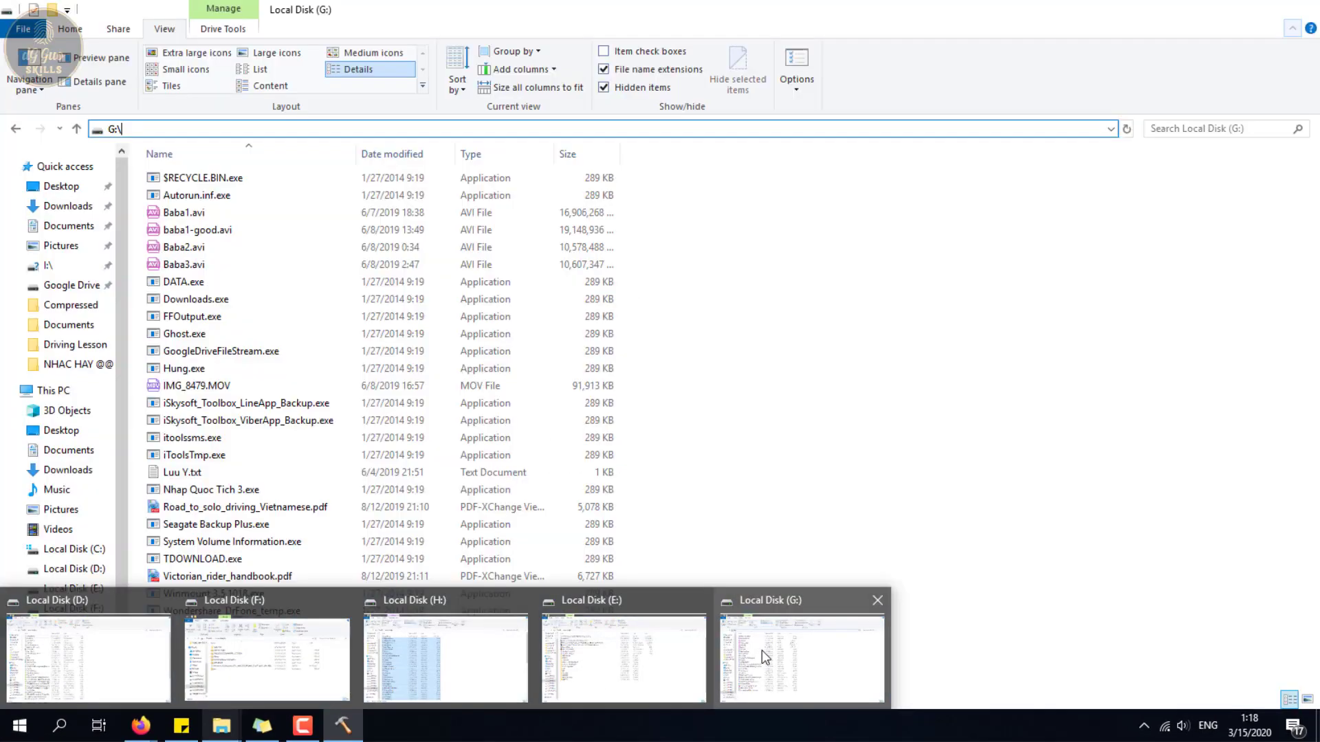
{"action": "left_click", "coordinate": [206, 178]}
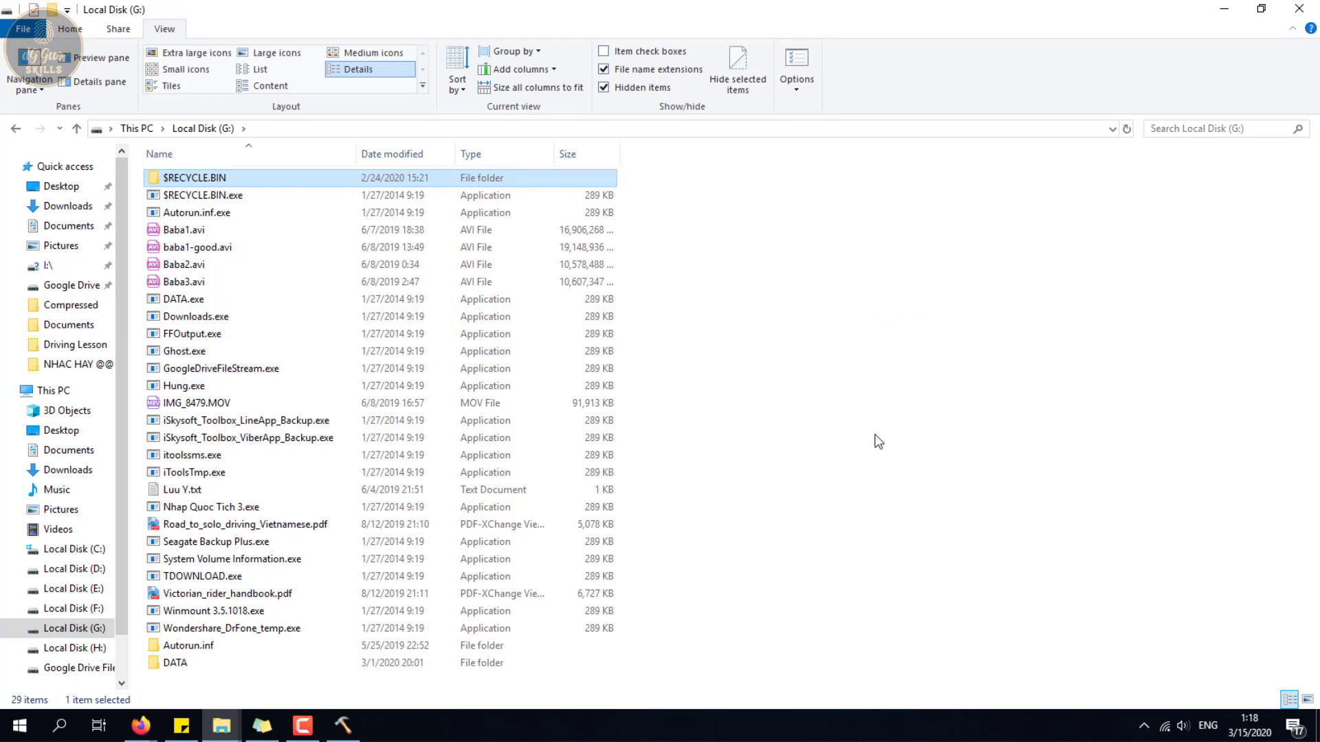
{"action": "left_click", "coordinate": [855, 452]}
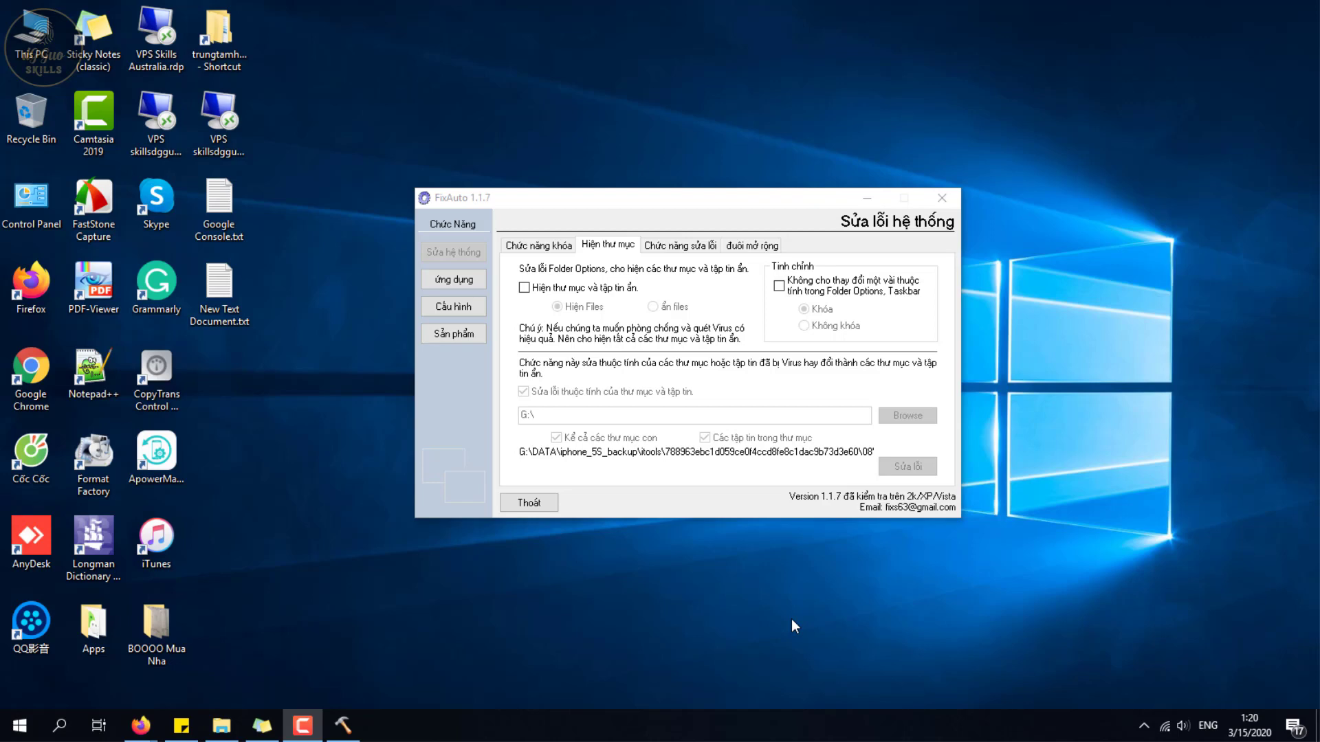
{"action": "left_click", "coordinate": [790, 217]}
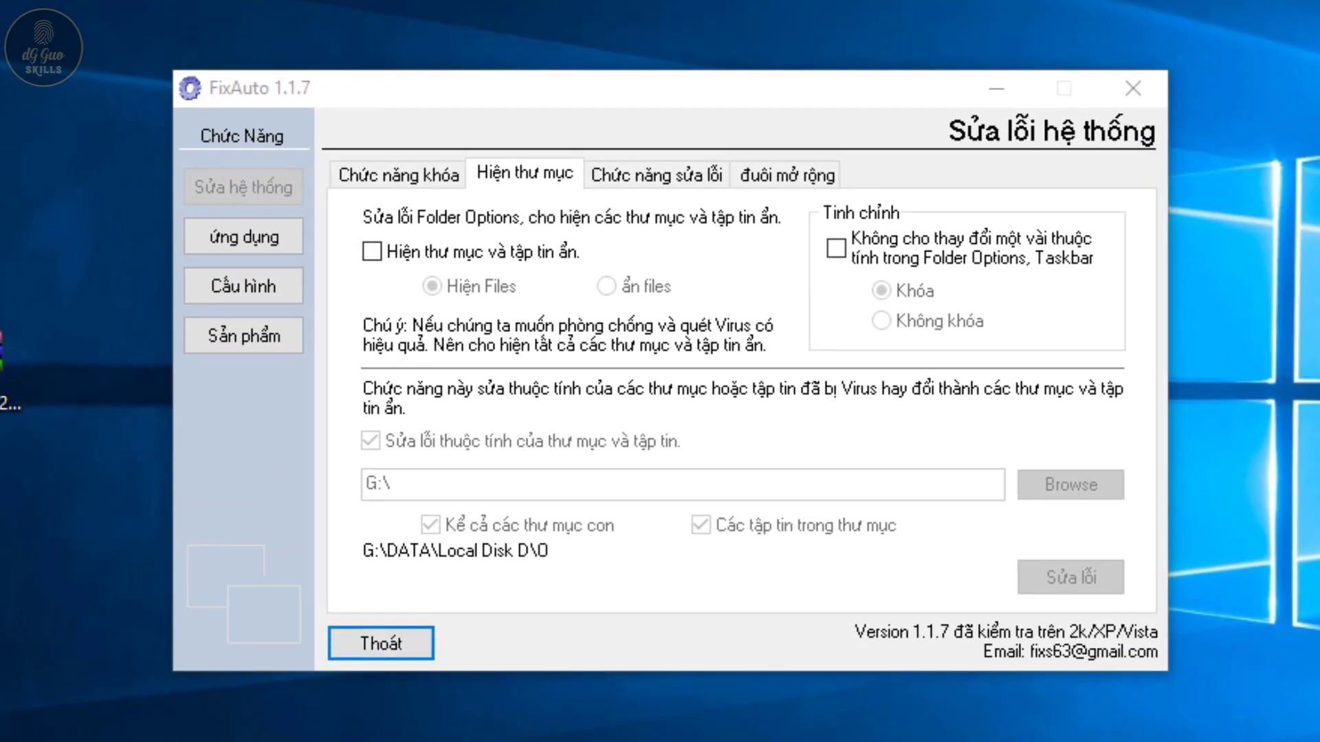
Dismiss the FixAuto completion message, and open Local Disk (G:) from This PC in a maximized window.
{"action": "left_click", "coordinate": [704, 72]}
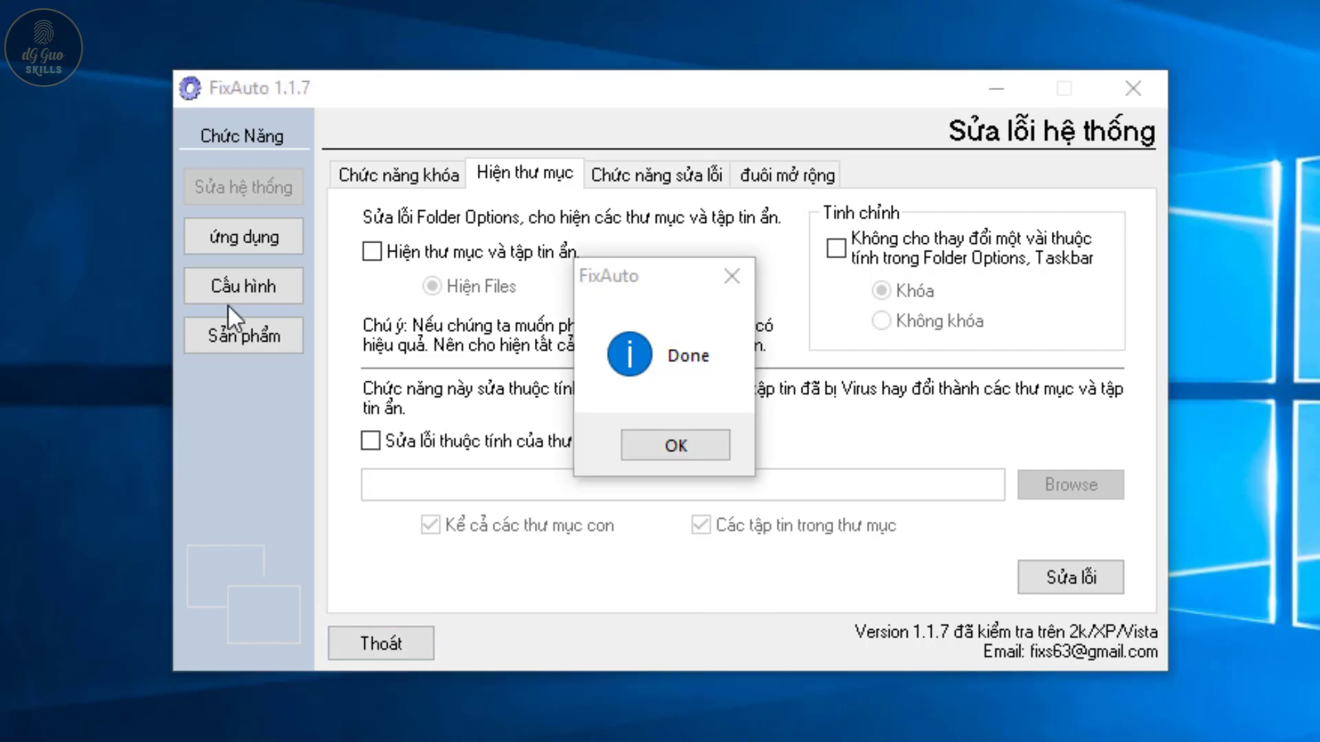
{"action": "left_click", "coordinate": [675, 445]}
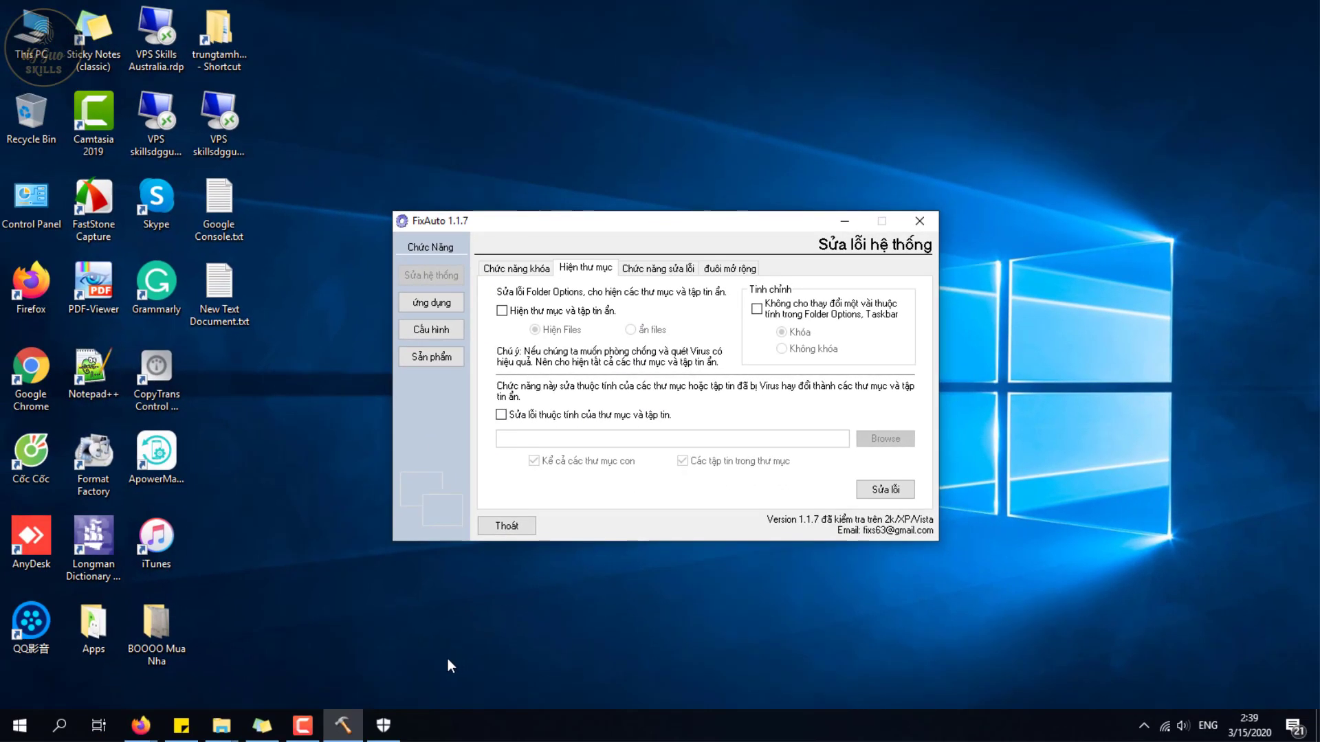
{"action": "right_click", "coordinate": [41, 48]}
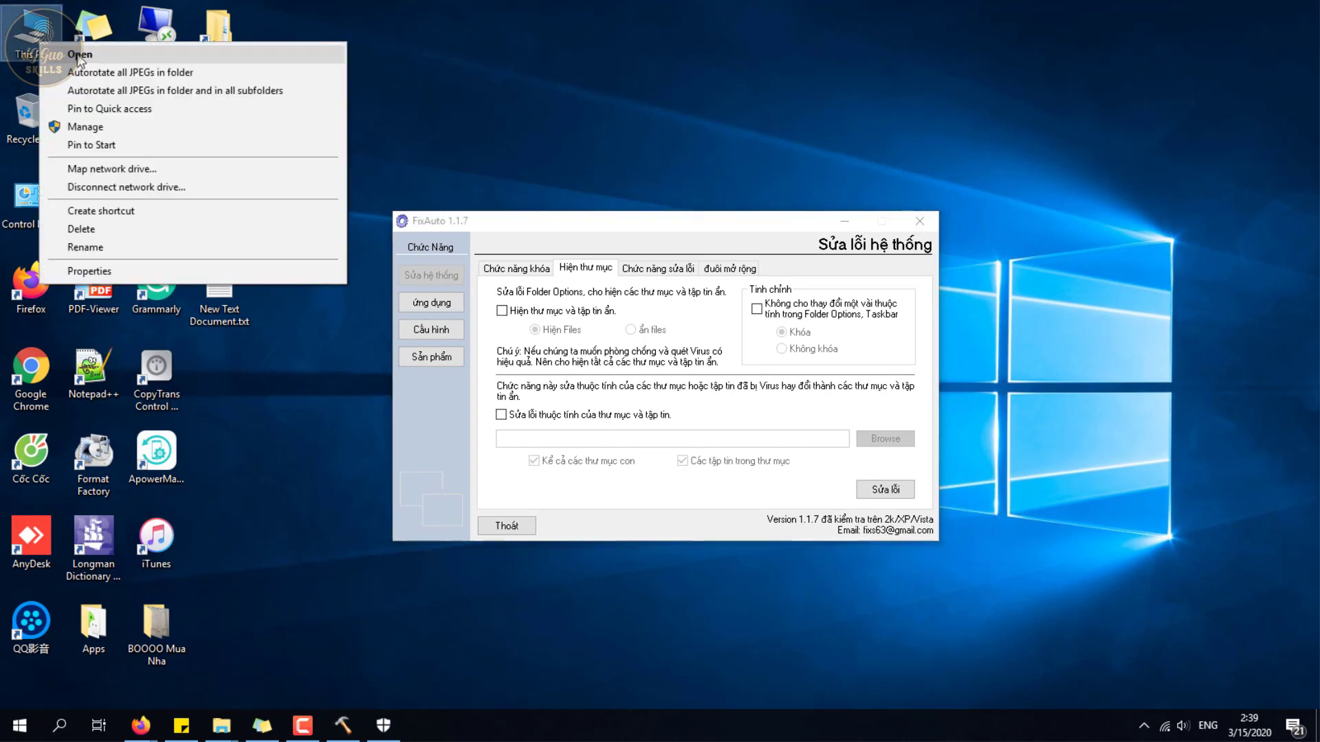
{"action": "left_click", "coordinate": [49, 48]}
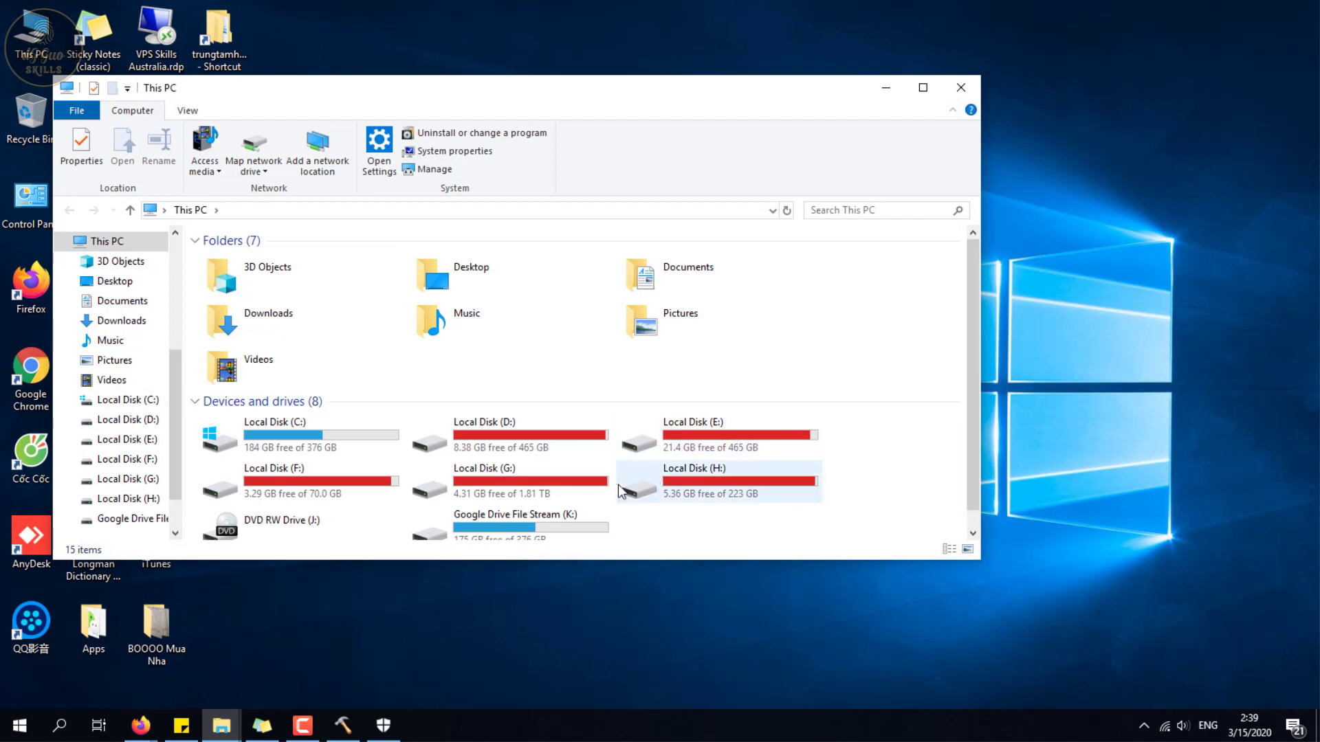
{"action": "left_click", "coordinate": [493, 486]}
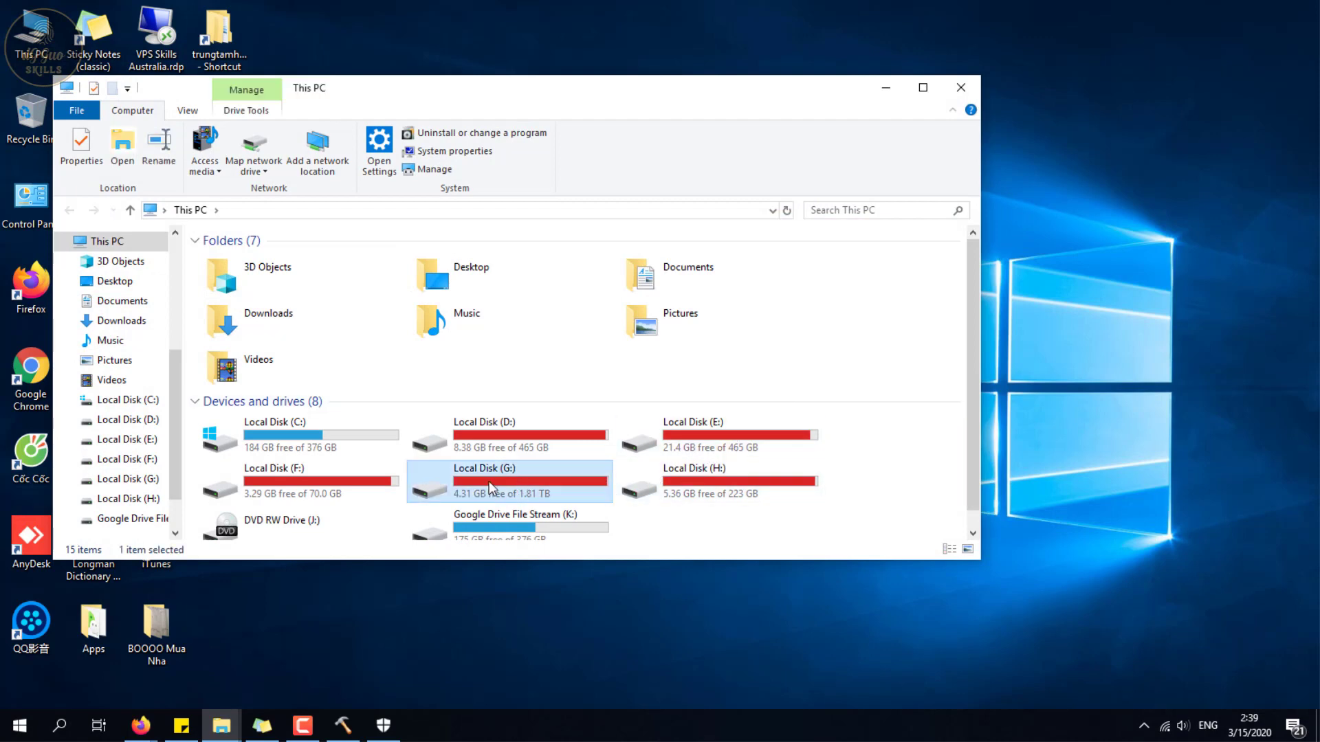
{"action": "right_click", "coordinate": [520, 483]}
{"action": "left_click", "coordinate": [559, 40]}
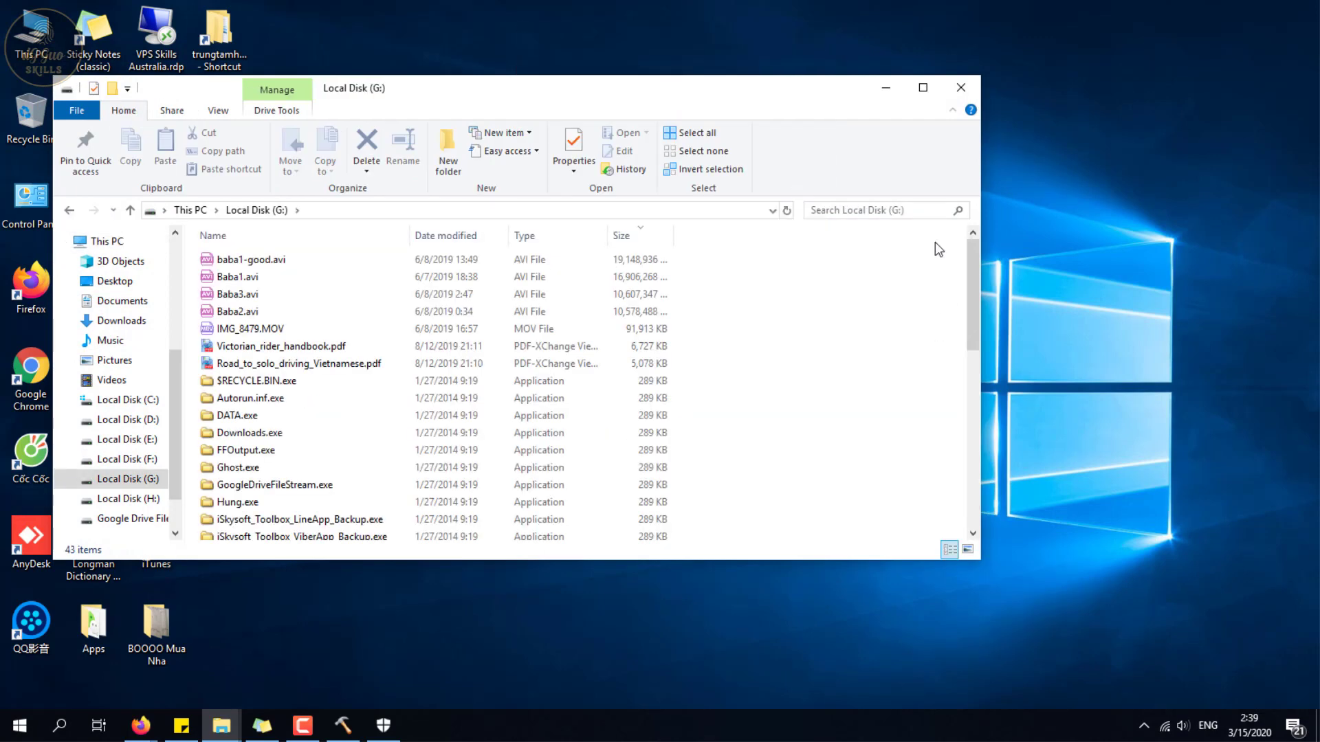
{"action": "left_click", "coordinate": [921, 96]}
Sort the contents of drive G: by size, ascending and then descending, to compare the real folders with the .exe files.
{"action": "scroll", "coordinate": [859, 420], "scroll_direction": "down", "scroll_amount": 5}
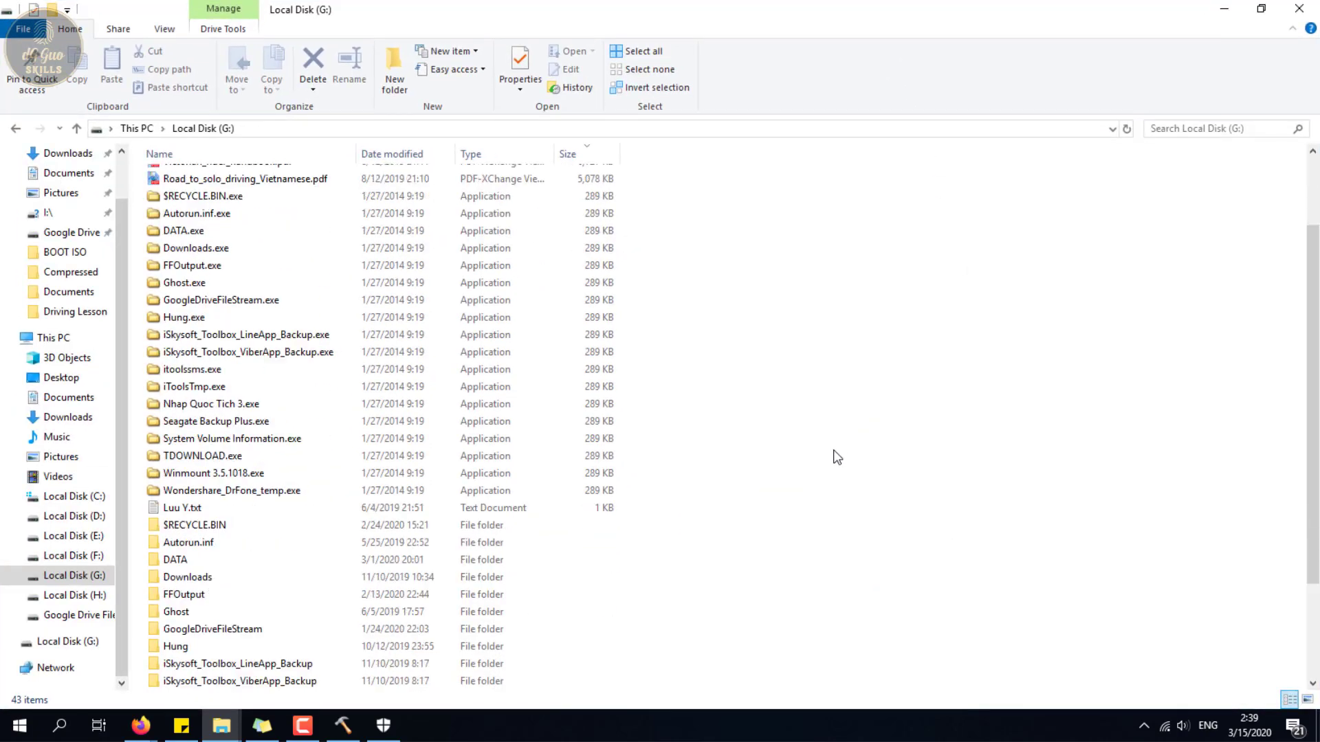
{"action": "scroll", "coordinate": [749, 488], "scroll_direction": "up", "scroll_amount": 4}
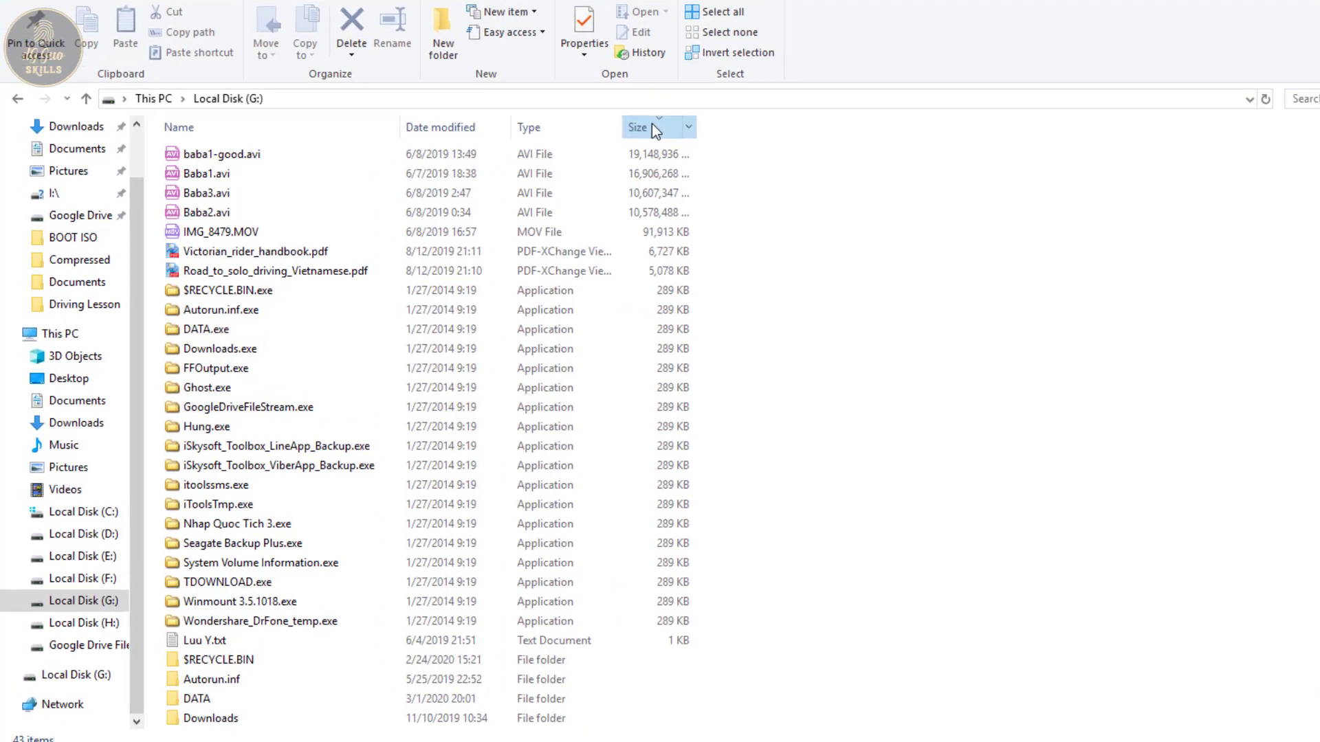
{"action": "left_click", "coordinate": [652, 126]}
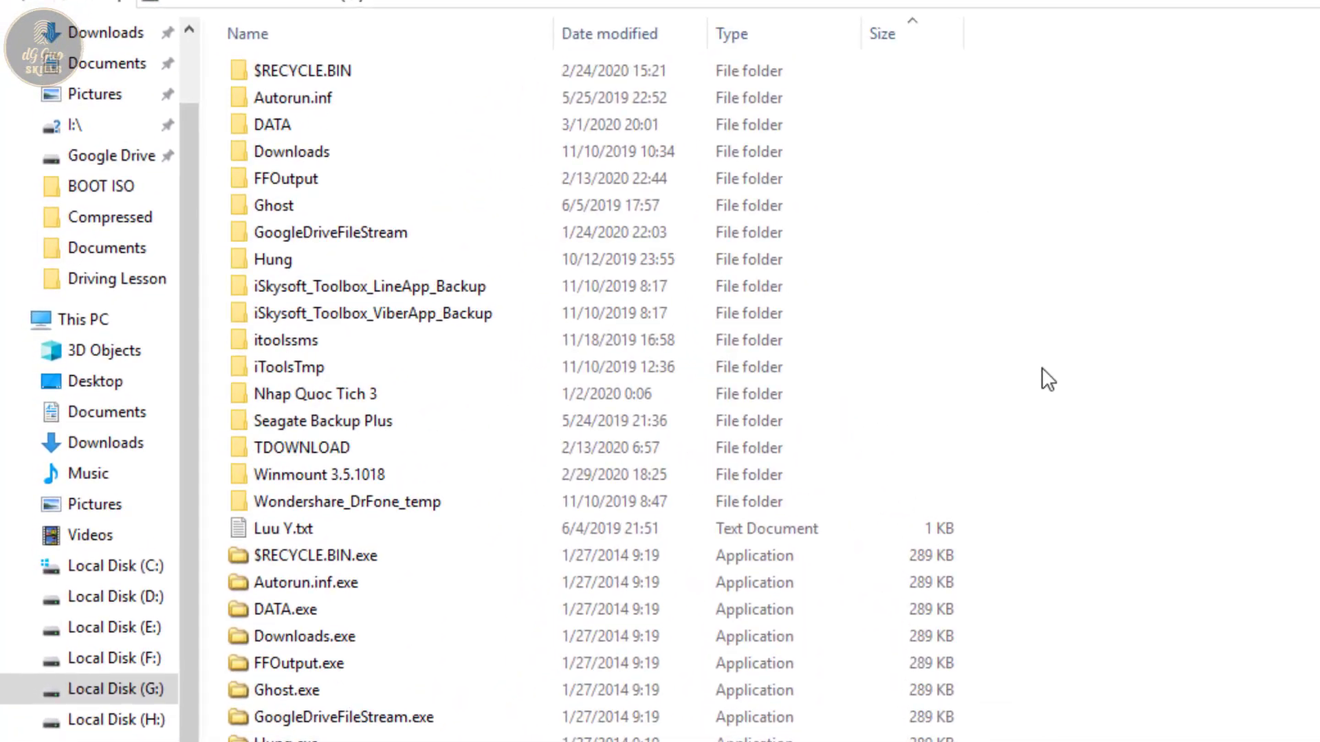
{"action": "scroll", "coordinate": [1038, 442], "scroll_direction": "down", "scroll_amount": 3}
{"action": "scroll", "coordinate": [1037, 441], "scroll_direction": "up", "scroll_amount": 3}
{"action": "scroll", "coordinate": [1036, 441], "scroll_direction": "down", "scroll_amount": 5}
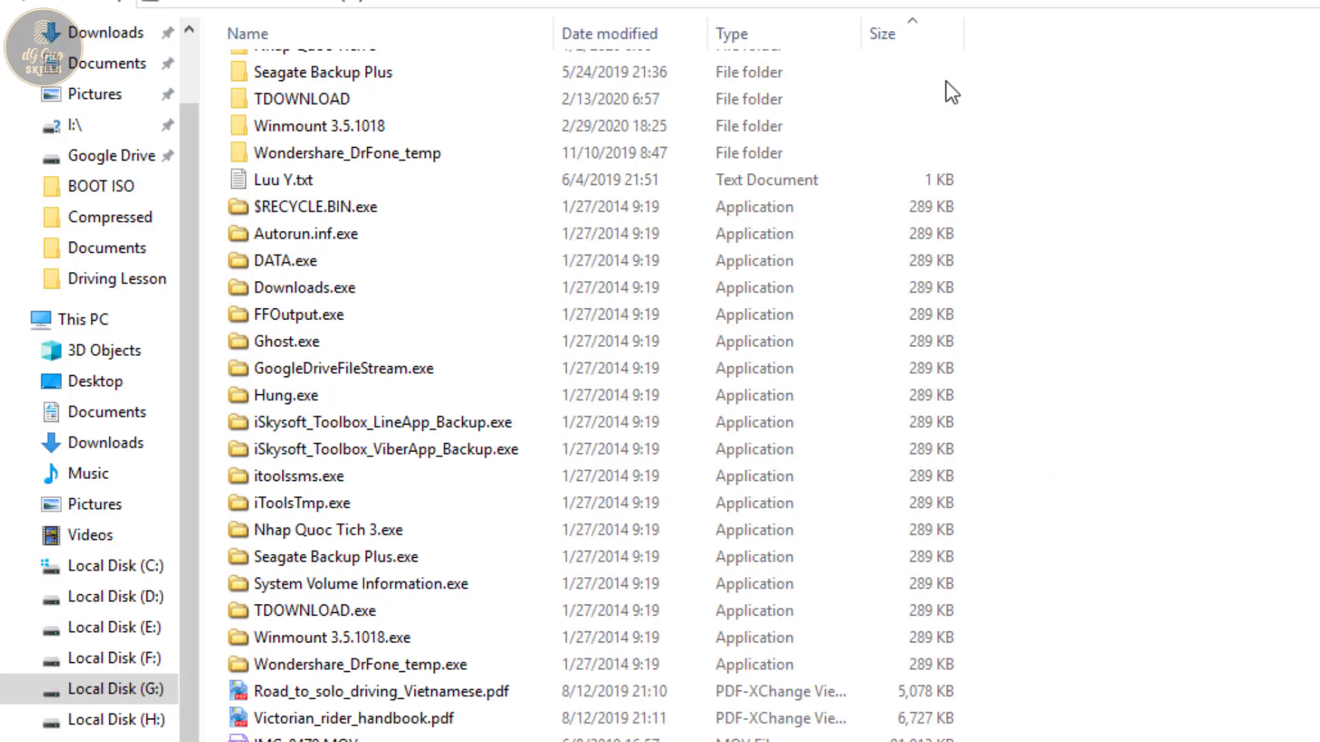
{"action": "left_click", "coordinate": [880, 26]}
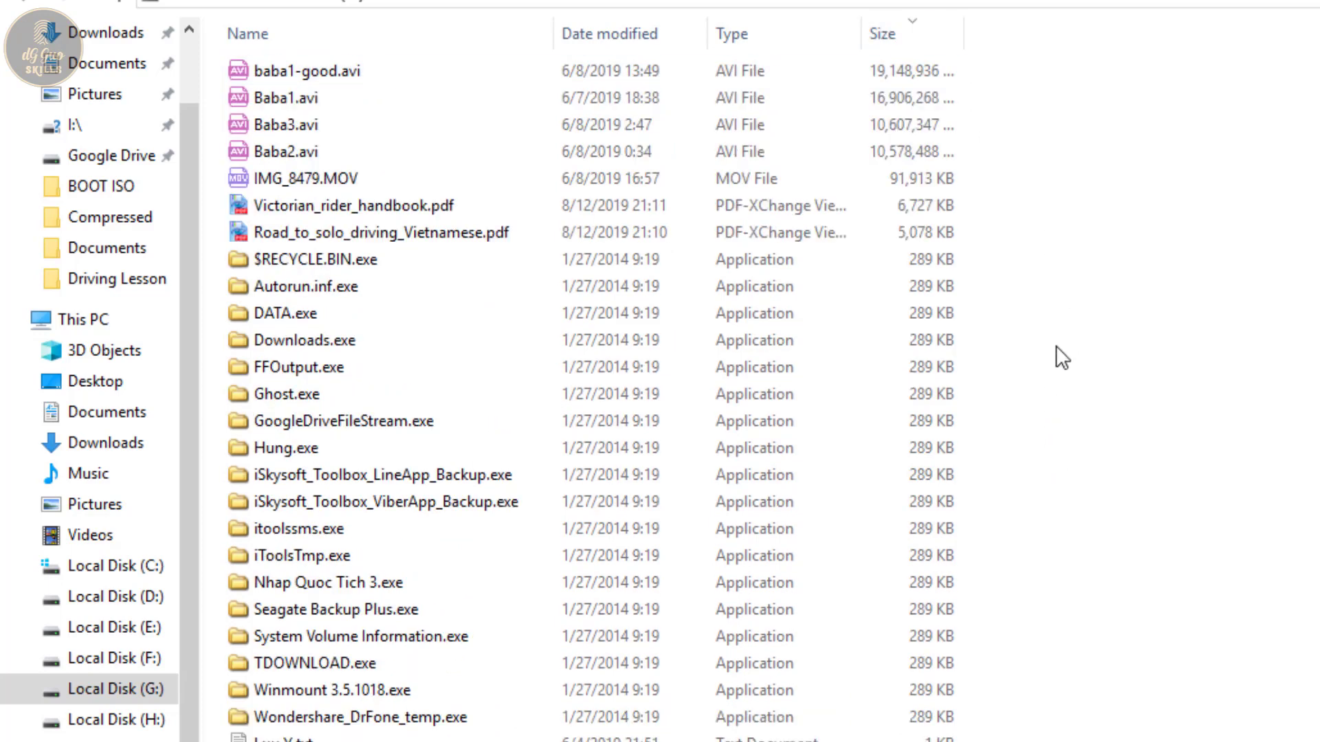
Select the block of .exe files from $RECYCLE.BIN.exe through Wondershare_DrFone_temp.exe to count them.
{"action": "left_click_drag", "start_coordinate": [1008, 261], "coordinate": [679, 445]}
{"action": "left_click", "coordinate": [988, 312]}
{"action": "left_click", "coordinate": [928, 264]}
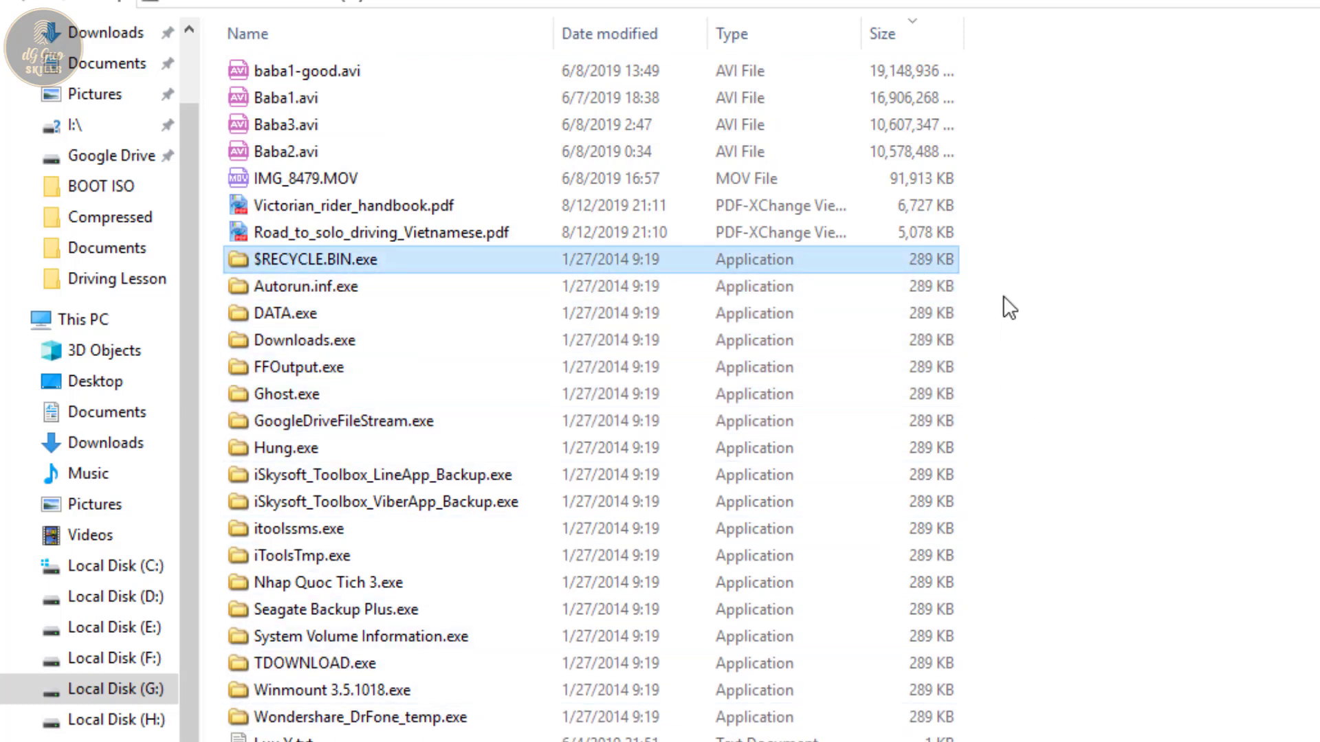
{"action": "left_click_drag", "start_coordinate": [999, 256], "coordinate": [215, 725]}
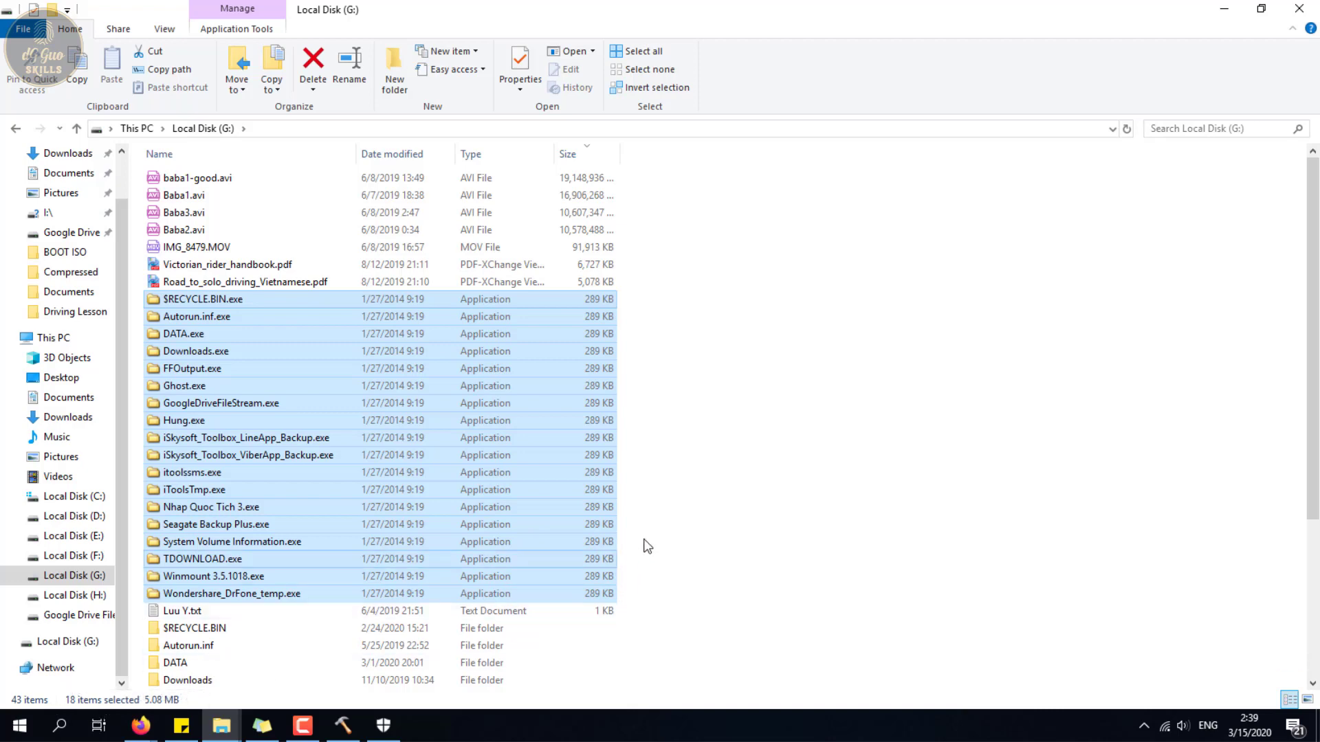
Select all real file folders from $RECYCLE.BIN through Wondershare_DrFone_temp to compare their number with the .exe files.
{"action": "scroll", "coordinate": [696, 460], "scroll_direction": "down", "scroll_amount": 4}
{"action": "scroll", "coordinate": [695, 484], "scroll_direction": "down", "scroll_amount": 1}
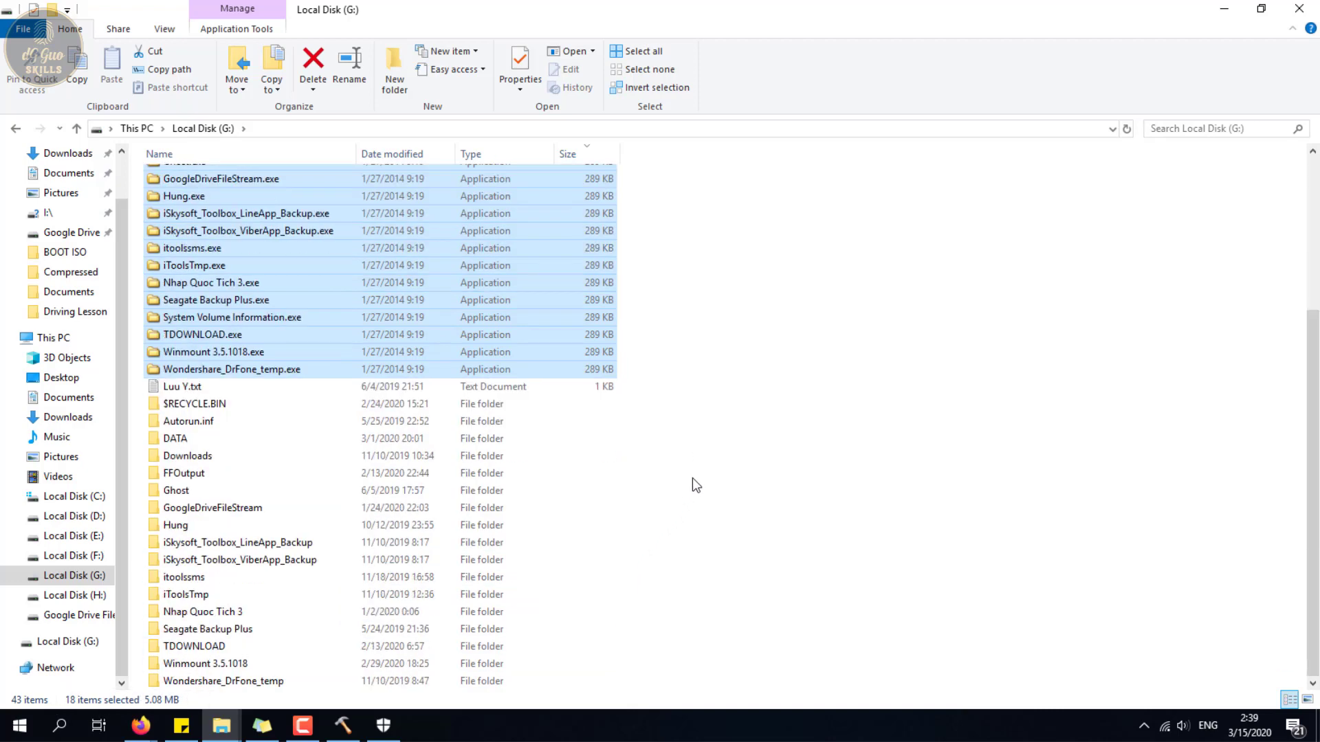
{"action": "left_click", "coordinate": [495, 403]}
{"action": "left_click", "coordinate": [640, 412]}
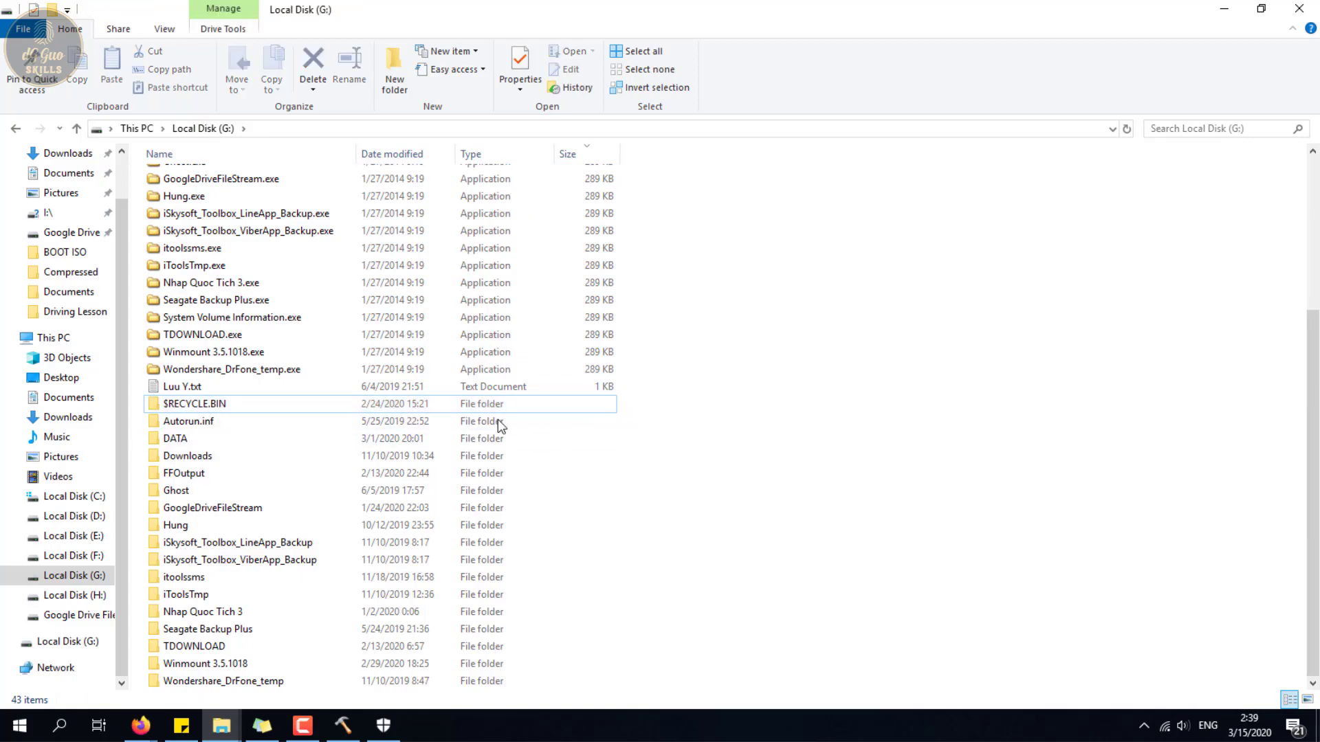
{"action": "left_click_drag", "start_coordinate": [638, 402], "coordinate": [174, 687]}
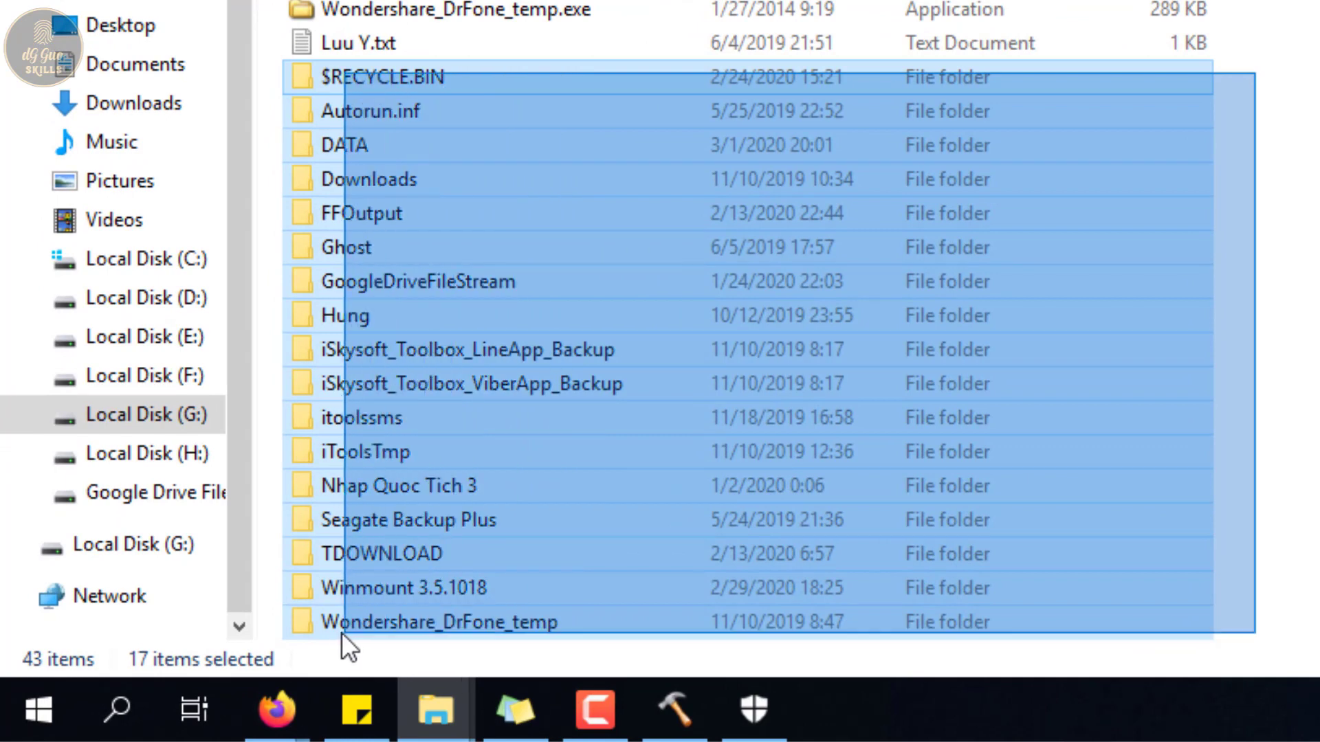
{"action": "left_click_drag", "start_coordinate": [341, 632], "coordinate": [295, 653]}
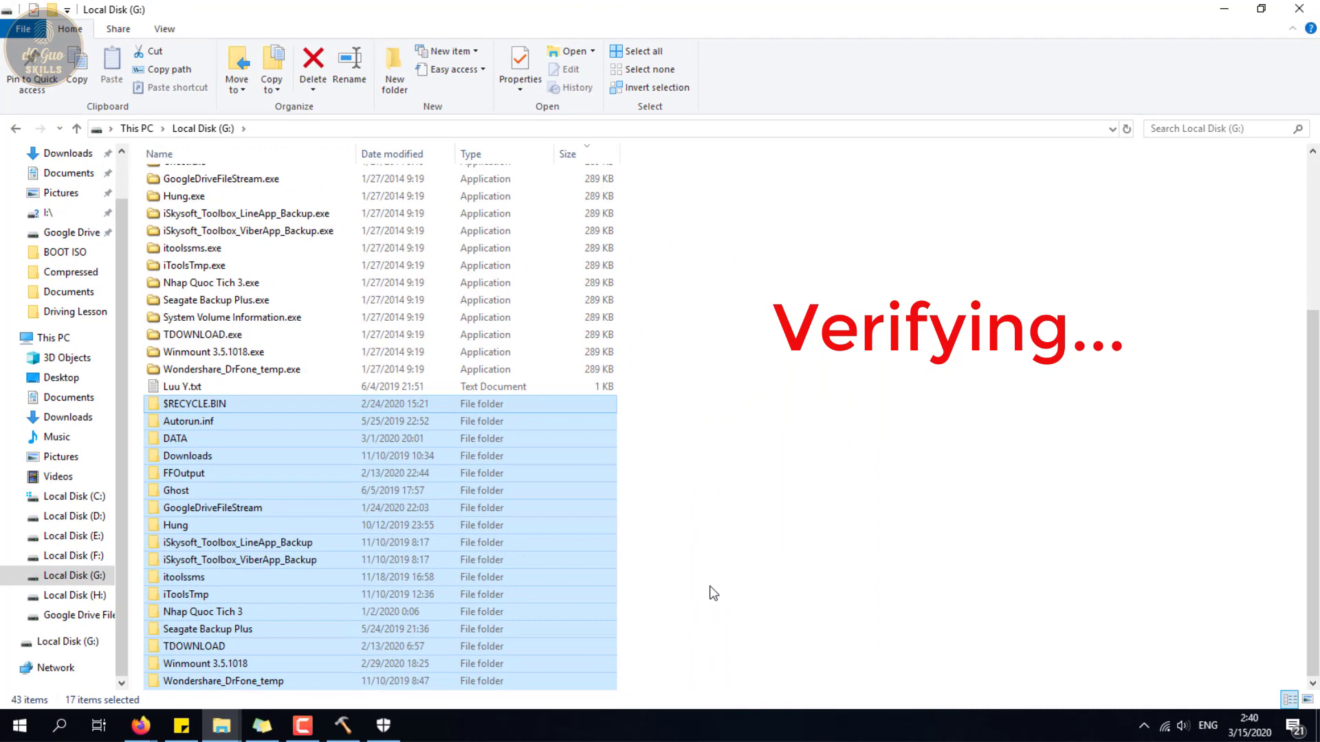
Match the folders Wondershare_DrFone_temp, Winmount 3.5.1018, TDOWNLOAD, Seagate Backup Plus and Nhap Quoc Tich 3 against their same-named .exe files.
{"action": "scroll", "coordinate": [712, 593], "scroll_direction": "up", "scroll_amount": 1}
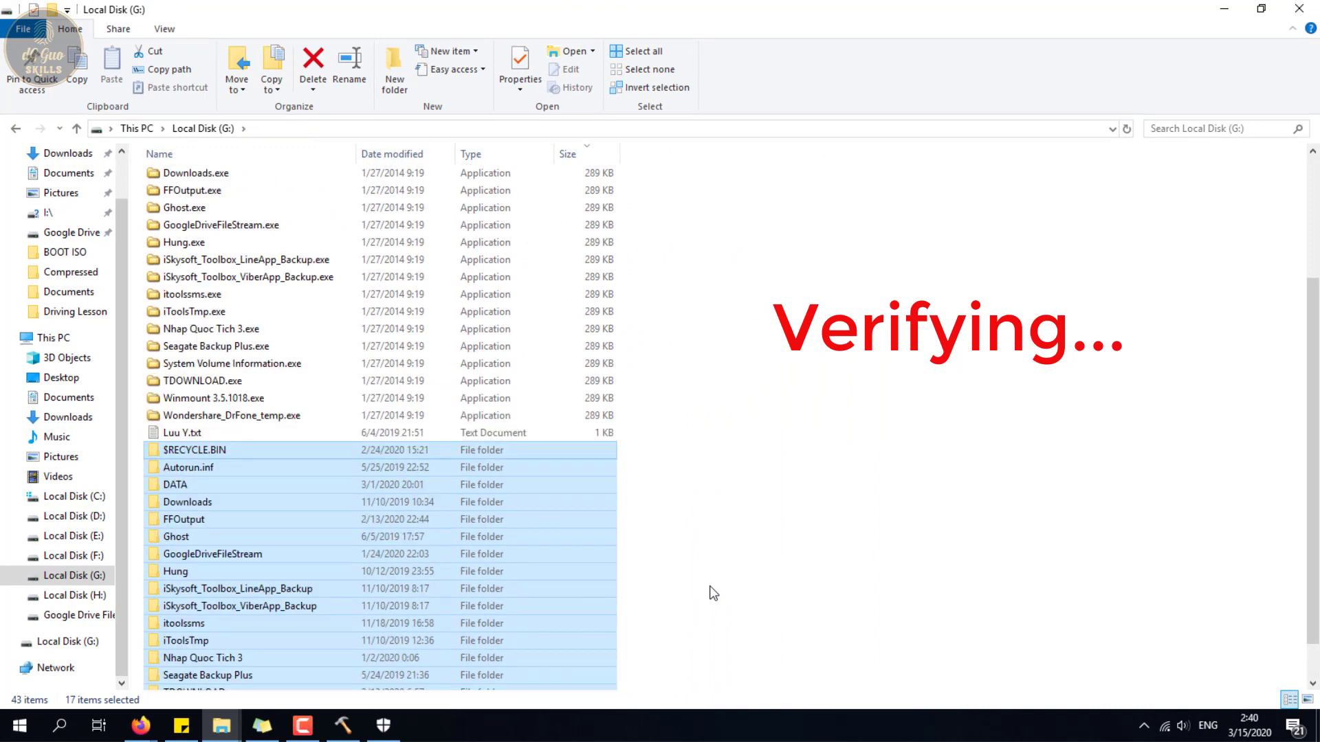
{"action": "scroll", "coordinate": [713, 593], "scroll_direction": "down", "scroll_amount": 1}
{"action": "left_click", "coordinate": [704, 637]}
{"action": "left_click", "coordinate": [233, 684]}
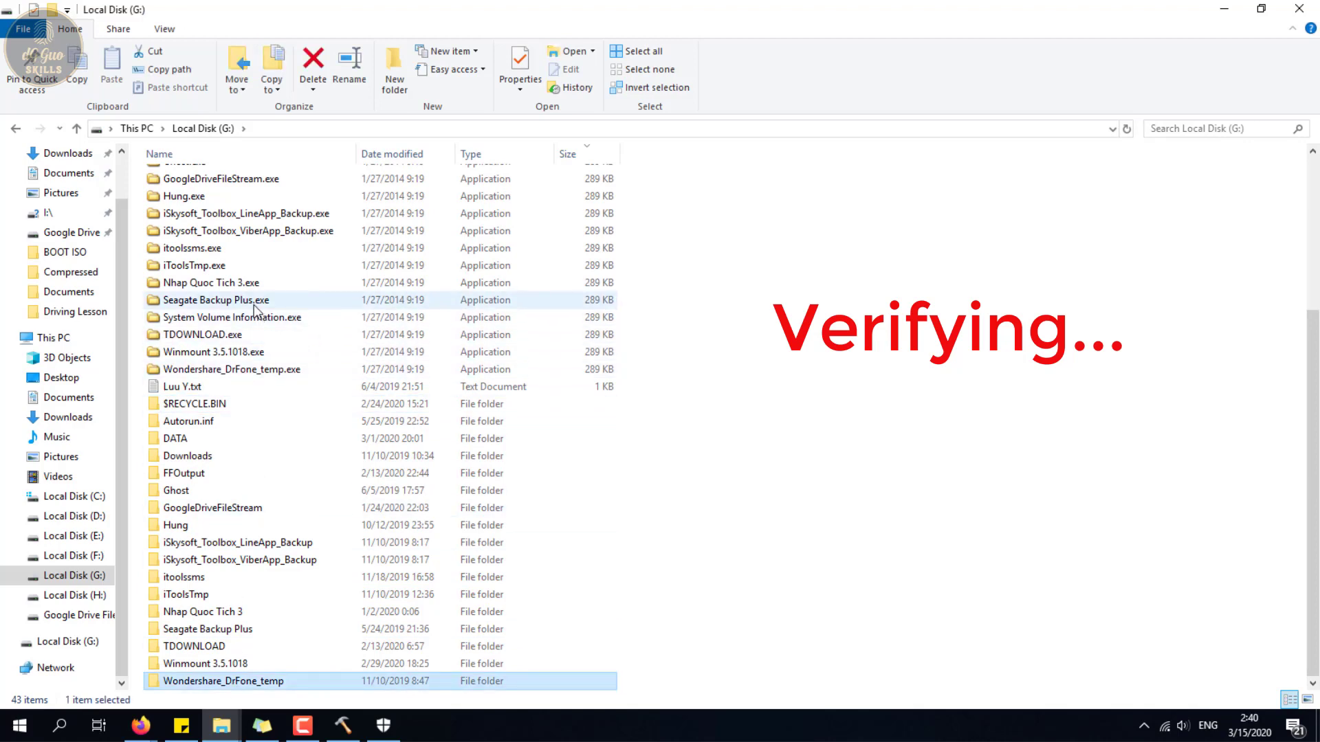
{"action": "left_click", "coordinate": [231, 369]}
{"action": "left_click", "coordinate": [221, 664]}
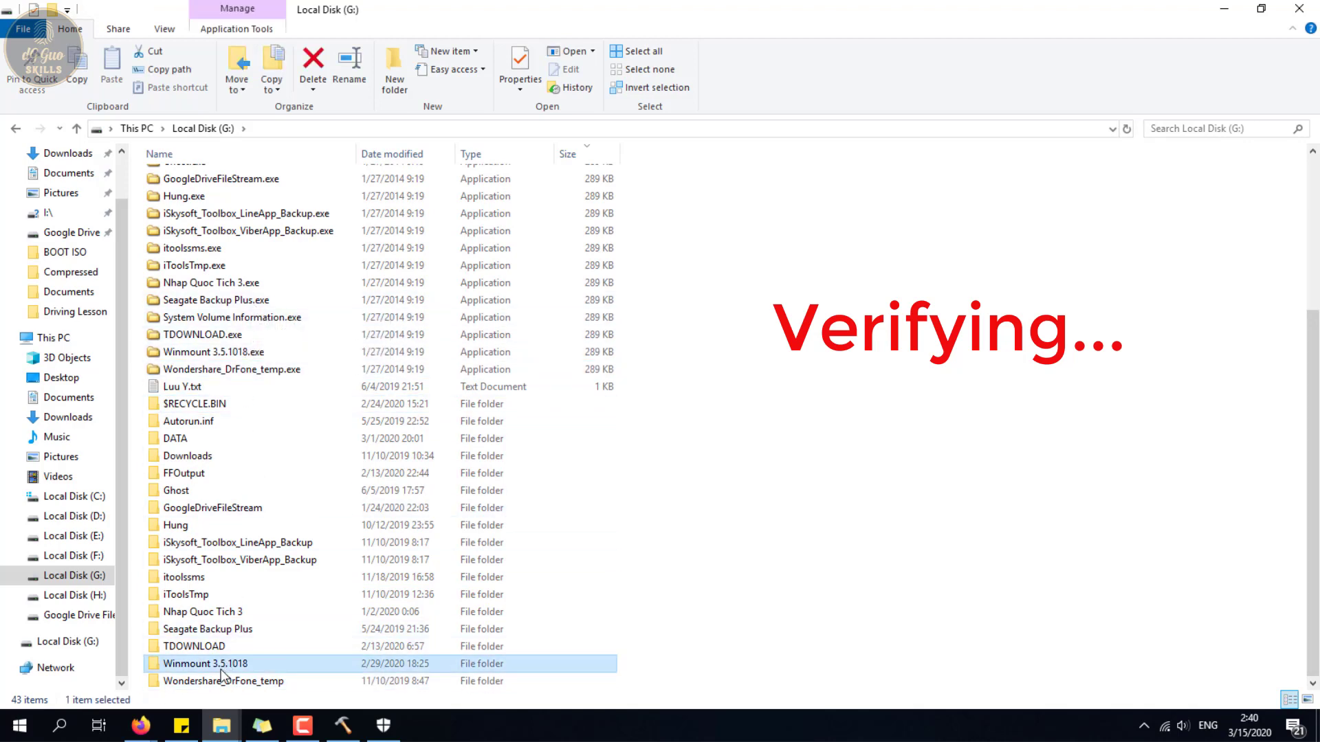
{"action": "left_click", "coordinate": [222, 354]}
{"action": "left_click", "coordinate": [205, 649]}
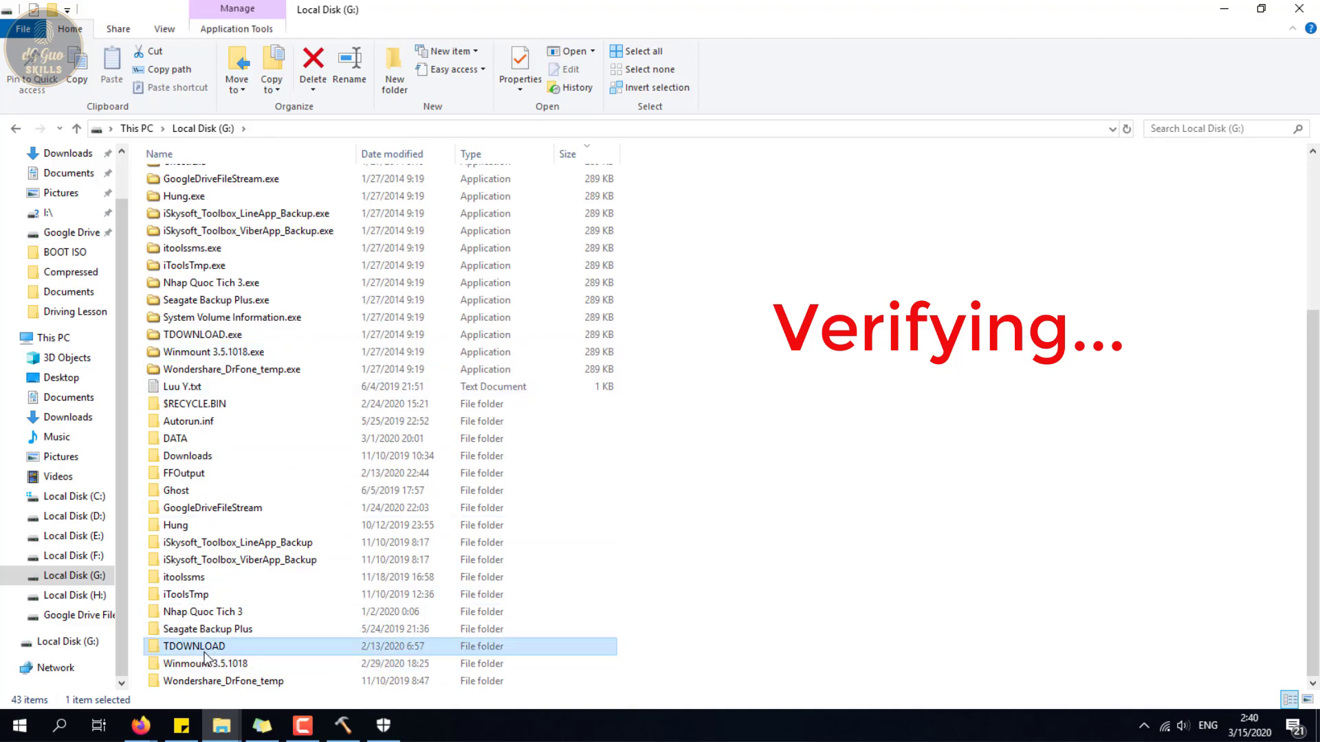
{"action": "left_click", "coordinate": [221, 336]}
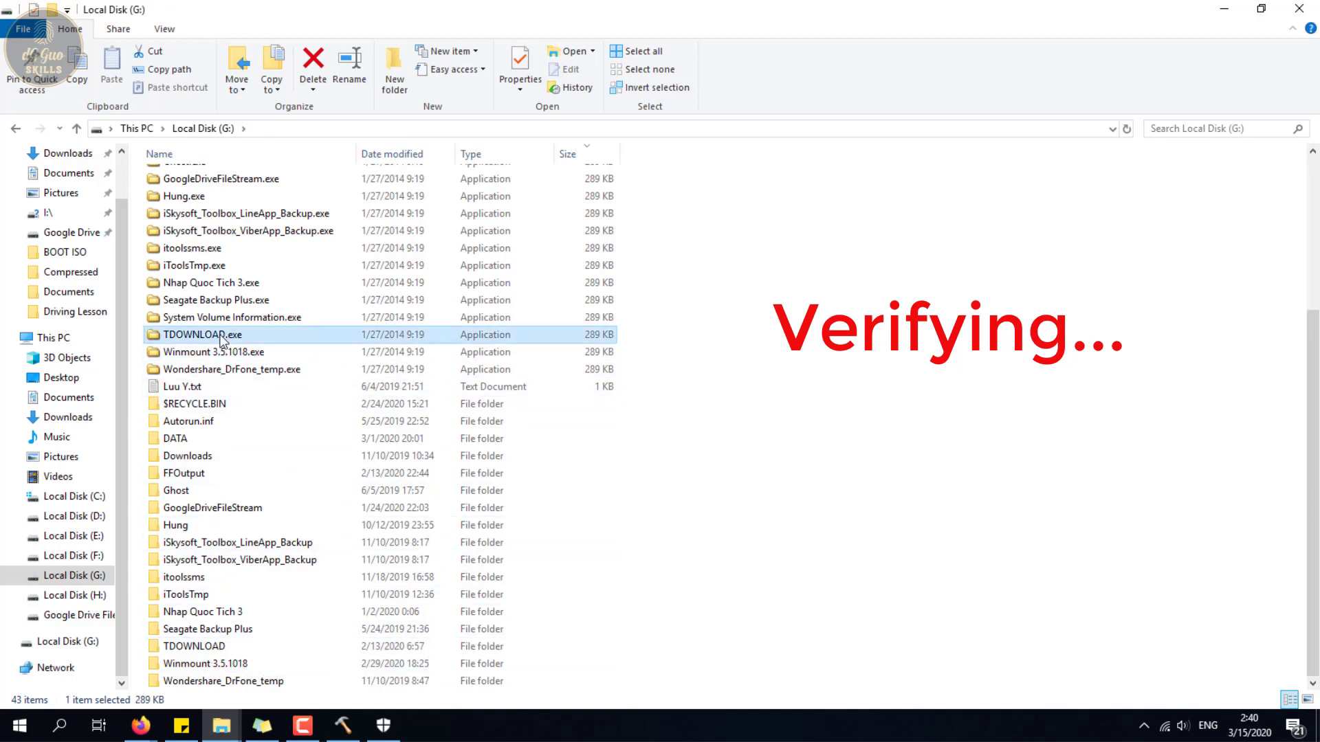
{"action": "left_click", "coordinate": [212, 630]}
{"action": "left_click", "coordinate": [240, 301]}
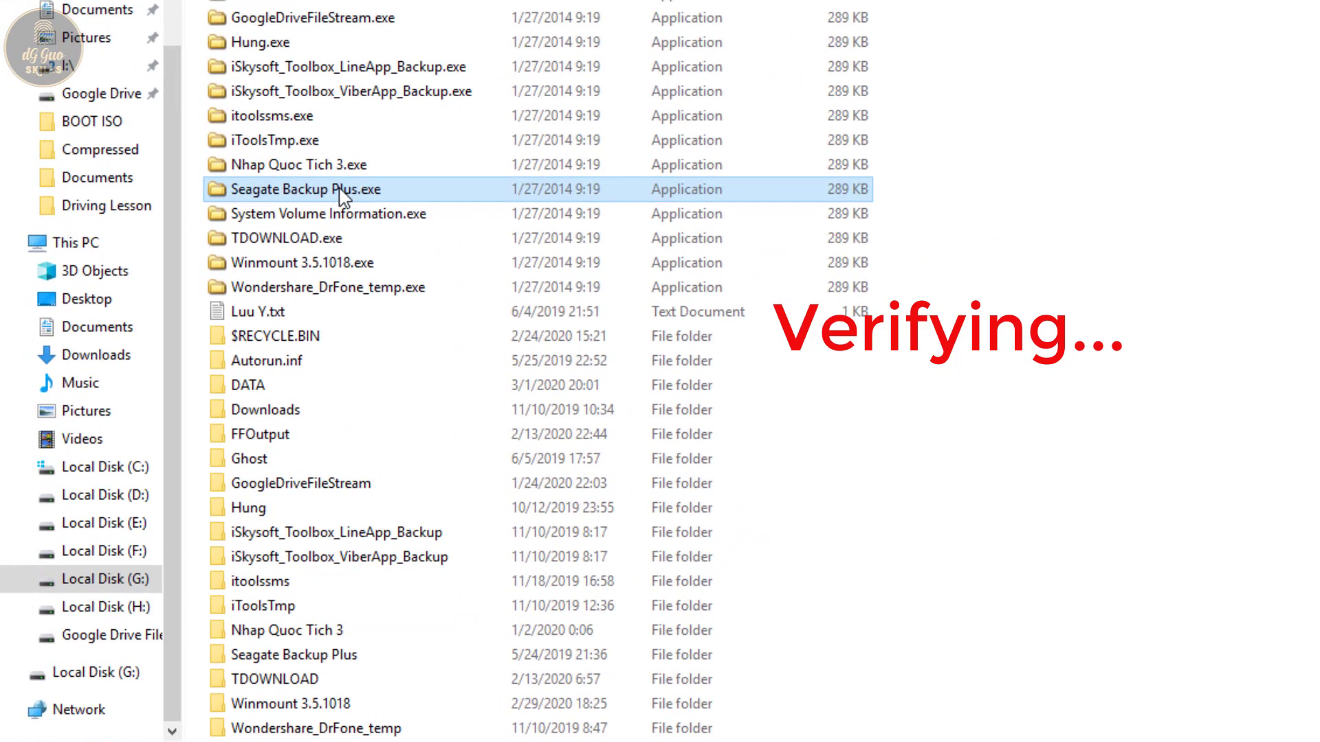
{"action": "left_click", "coordinate": [279, 636]}
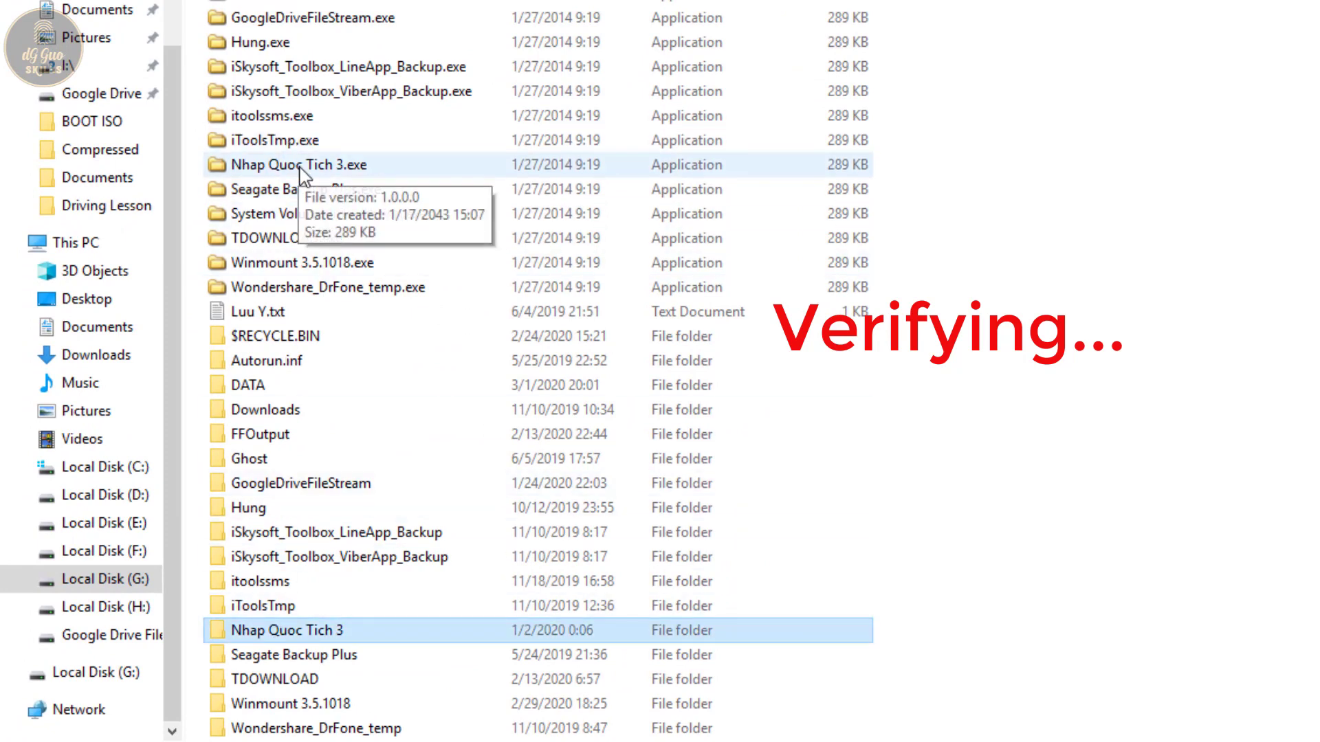
{"action": "mouse_move", "coordinate": [280, 147]}
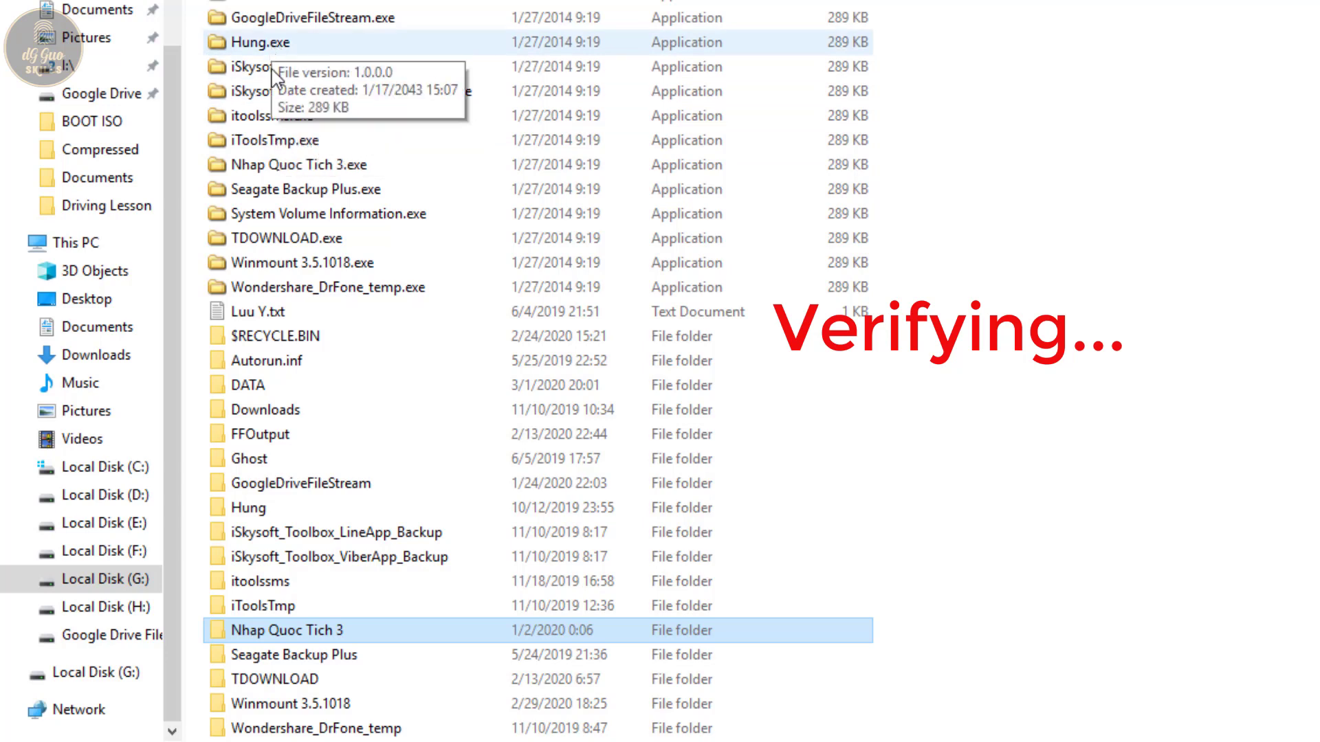
Check the remaining .exe names against the real folders, from iToolsTmp through GoogleDriveFileStream up to $RECYCLE.BIN.
{"action": "scroll", "coordinate": [275, 48], "scroll_direction": "up", "scroll_amount": 2}
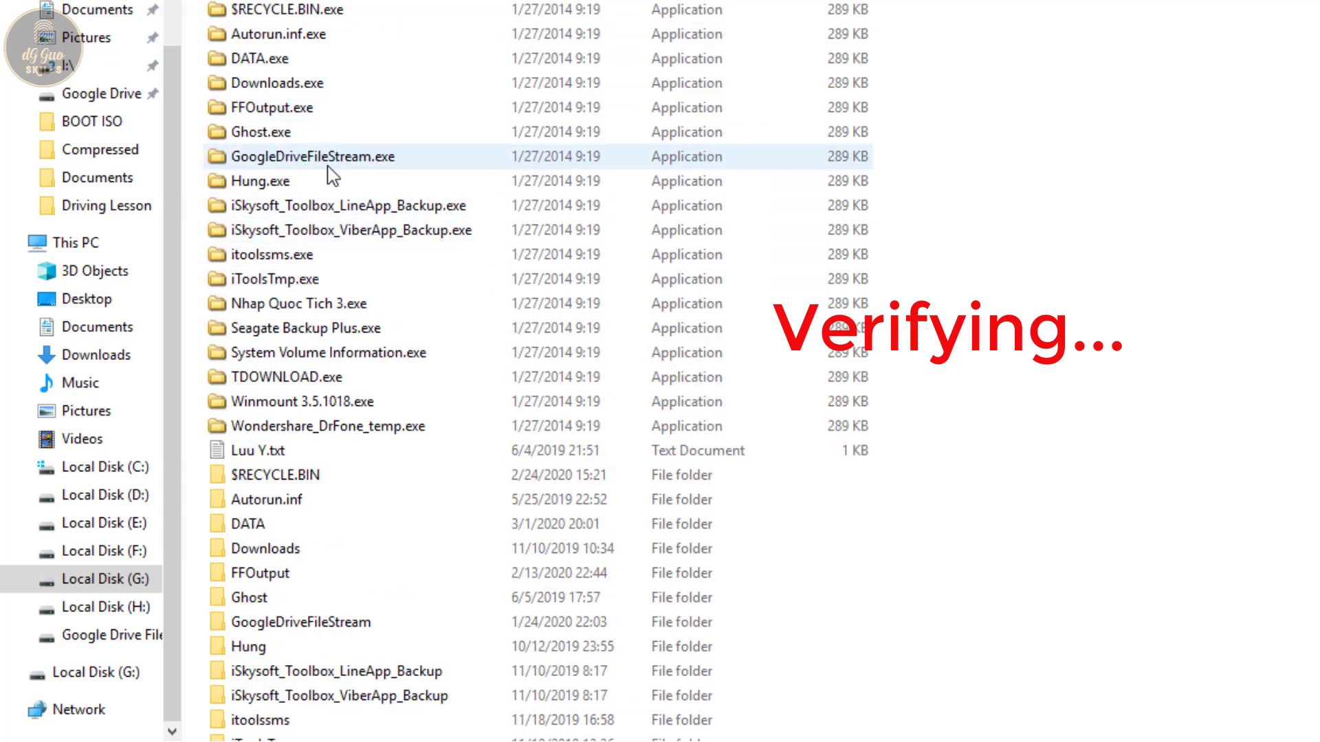
{"action": "mouse_move", "coordinate": [328, 167]}
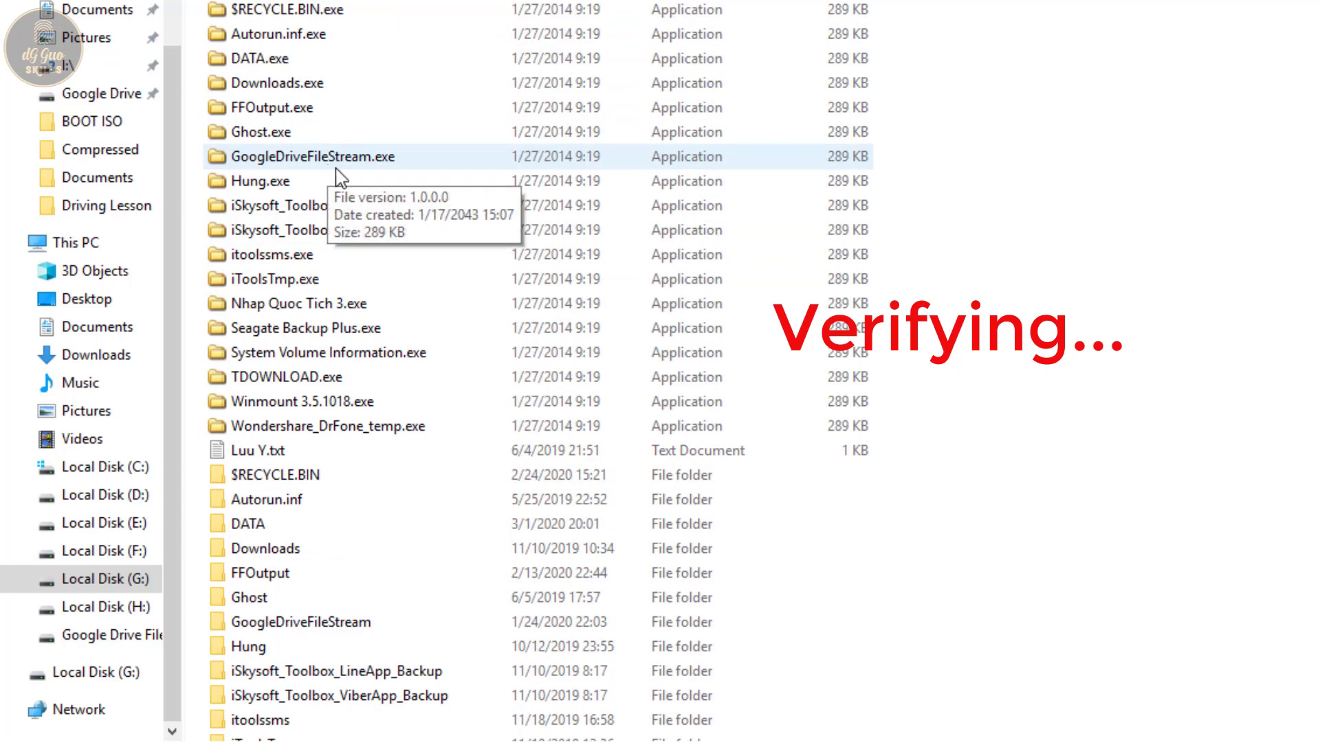
{"action": "scroll", "coordinate": [992, 515], "scroll_direction": "down", "scroll_amount": 2}
{"action": "key", "text": "n"}
{"action": "key", "text": "n"}
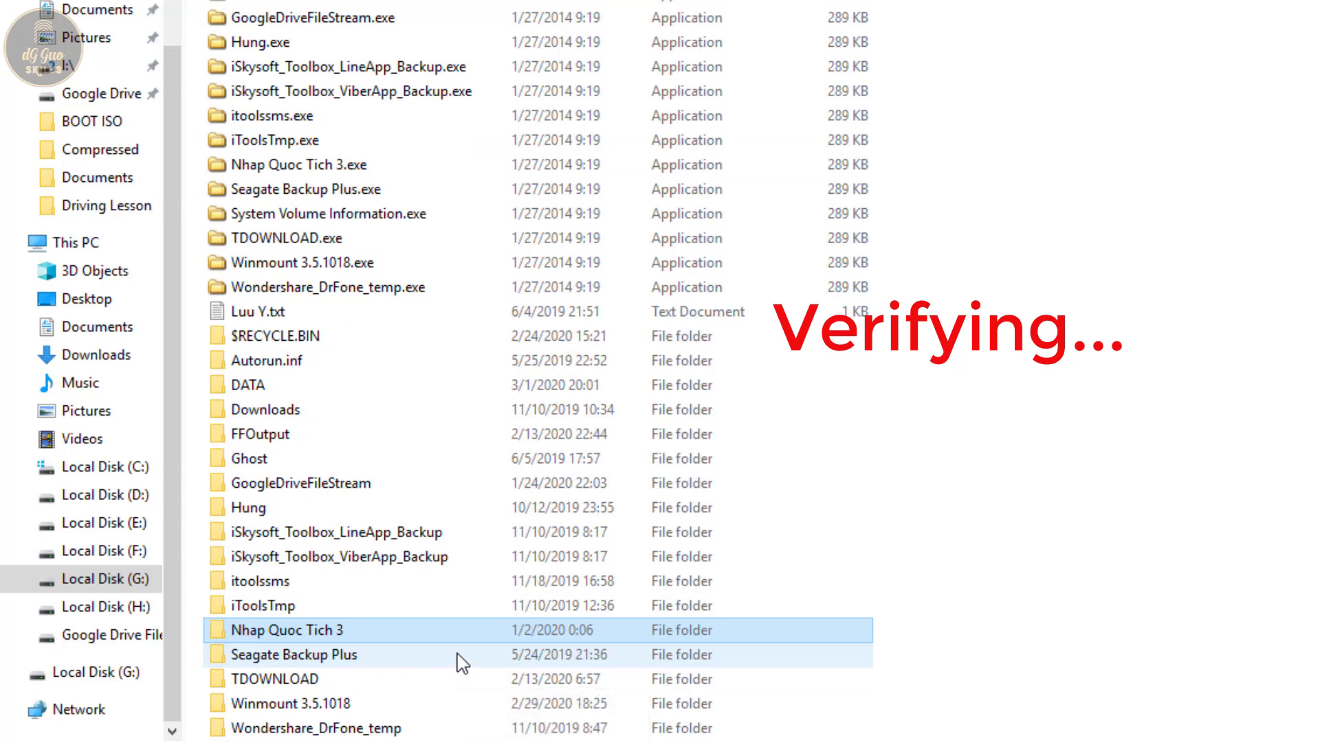
{"action": "scroll", "coordinate": [459, 662], "scroll_direction": "up", "scroll_amount": 1}
{"action": "scroll", "coordinate": [459, 661], "scroll_direction": "down", "scroll_amount": 1}
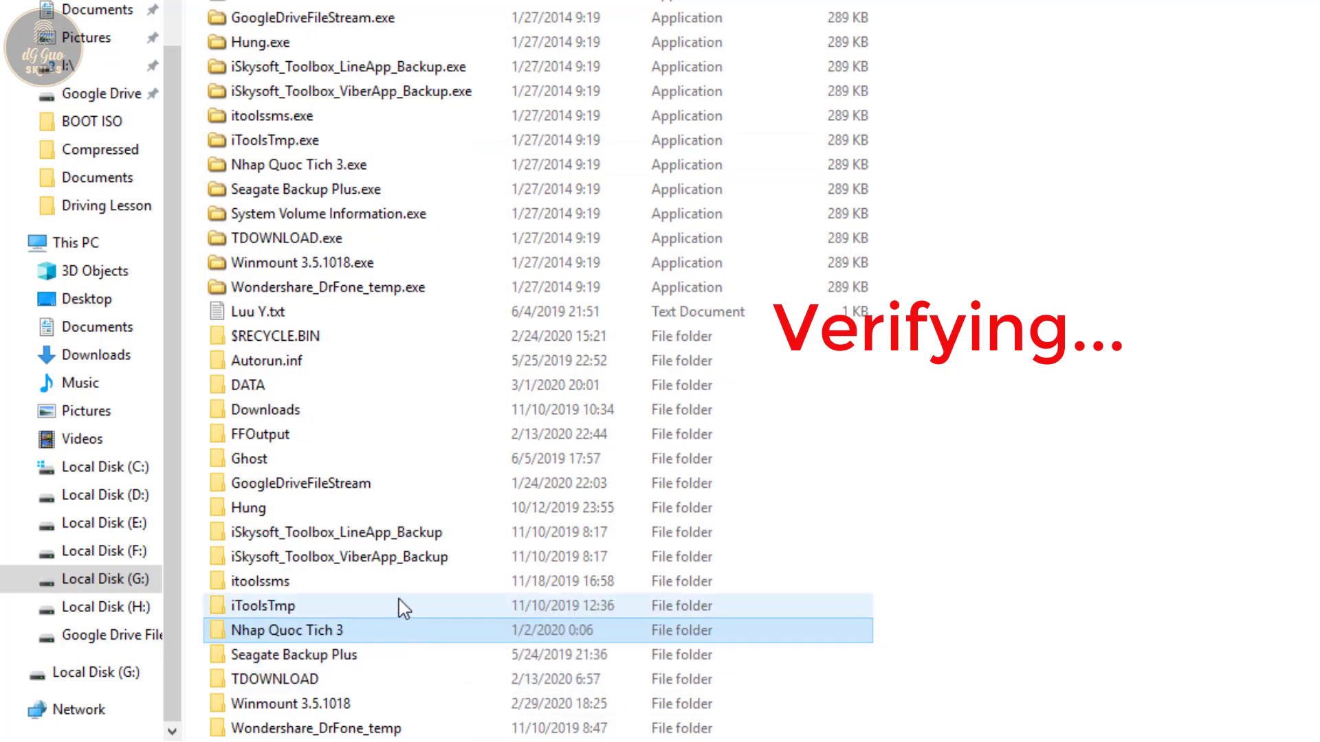
{"action": "scroll", "coordinate": [403, 608], "scroll_direction": "up", "scroll_amount": 1}
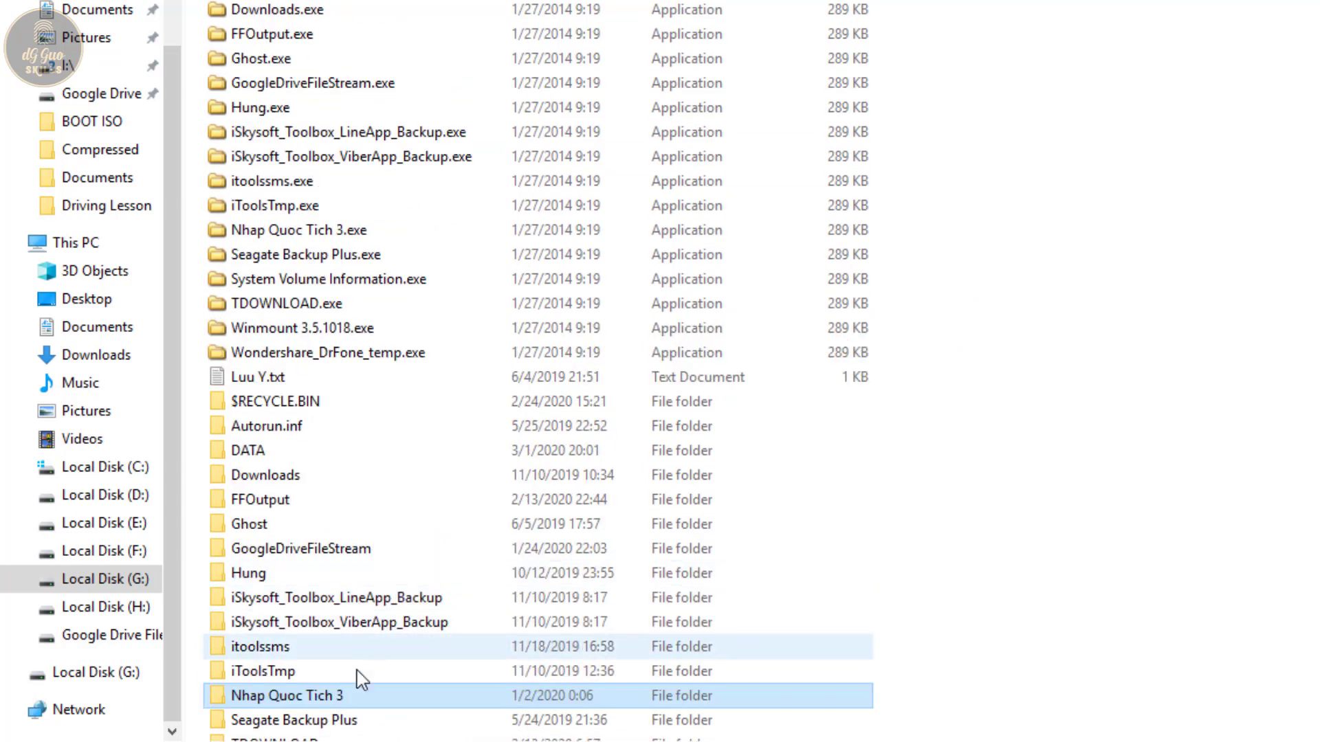
{"action": "left_click", "coordinate": [341, 555]}
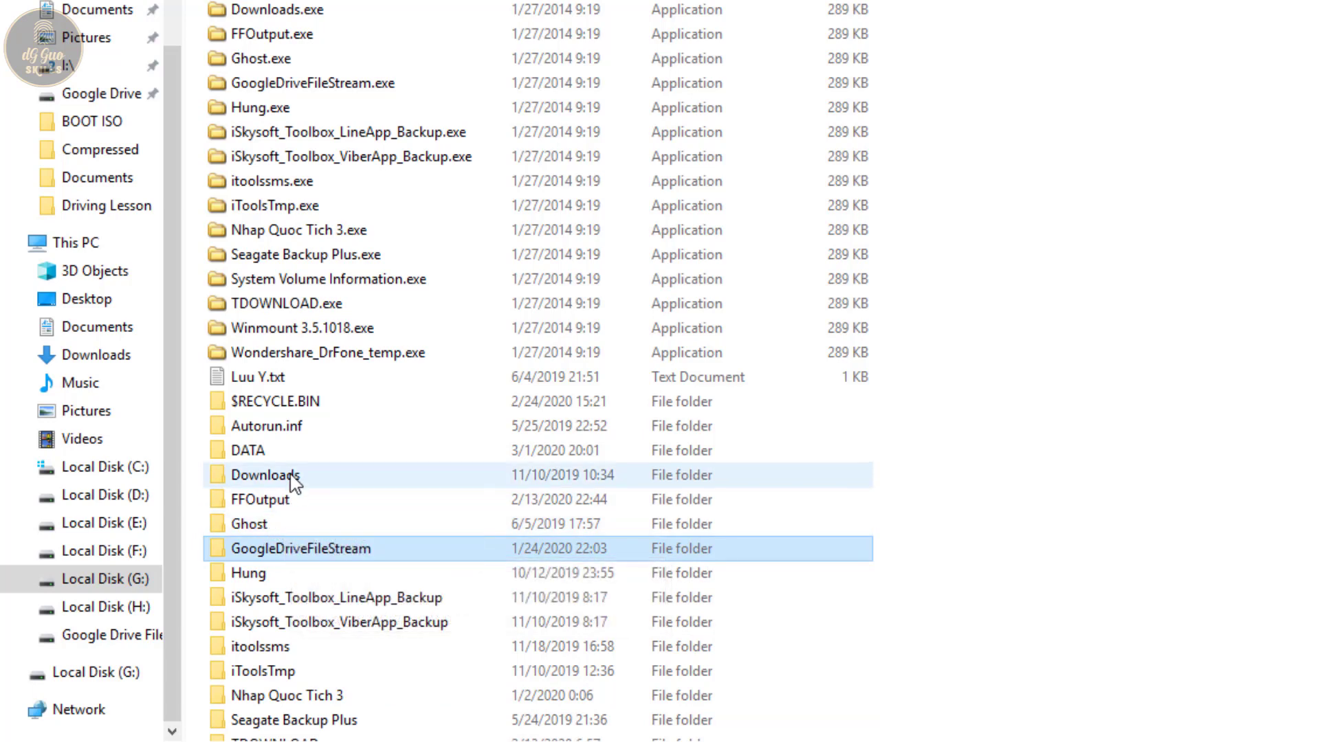
{"action": "scroll", "coordinate": [295, 481], "scroll_direction": "up", "scroll_amount": 1}
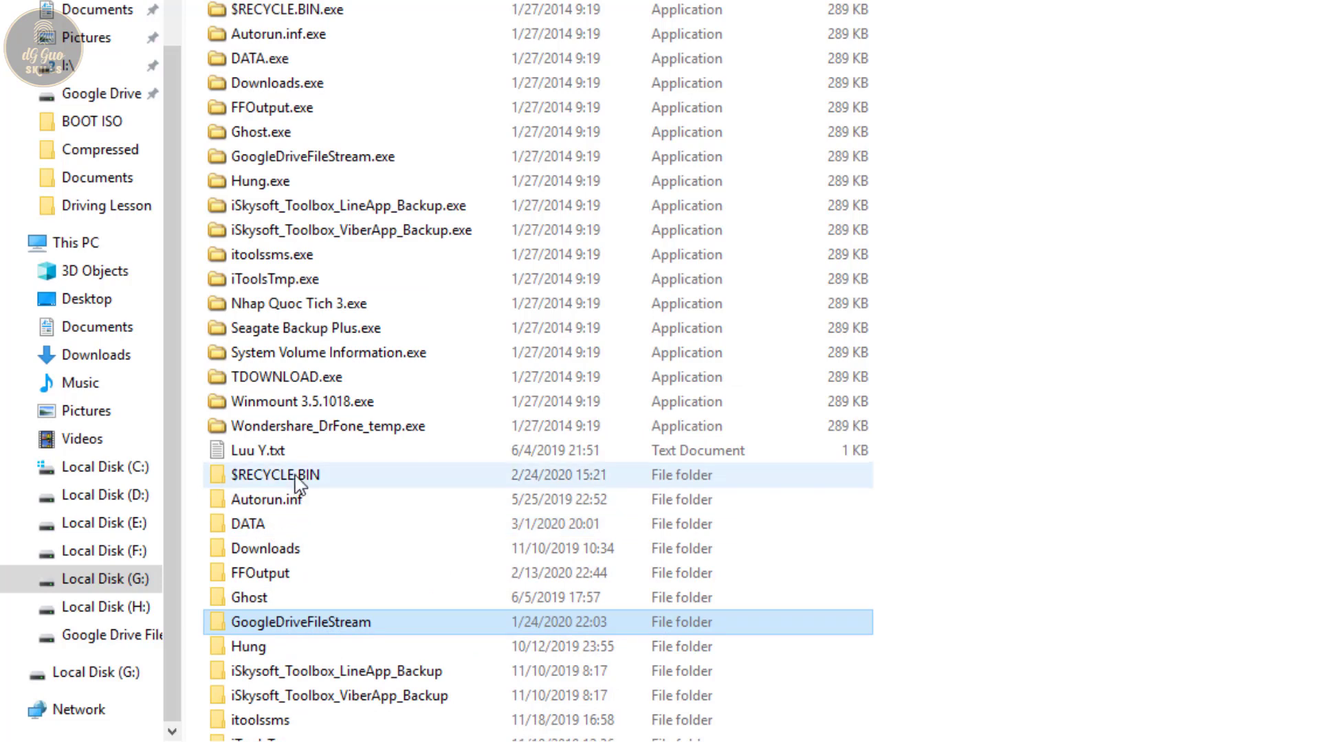
{"action": "mouse_move", "coordinate": [297, 483]}
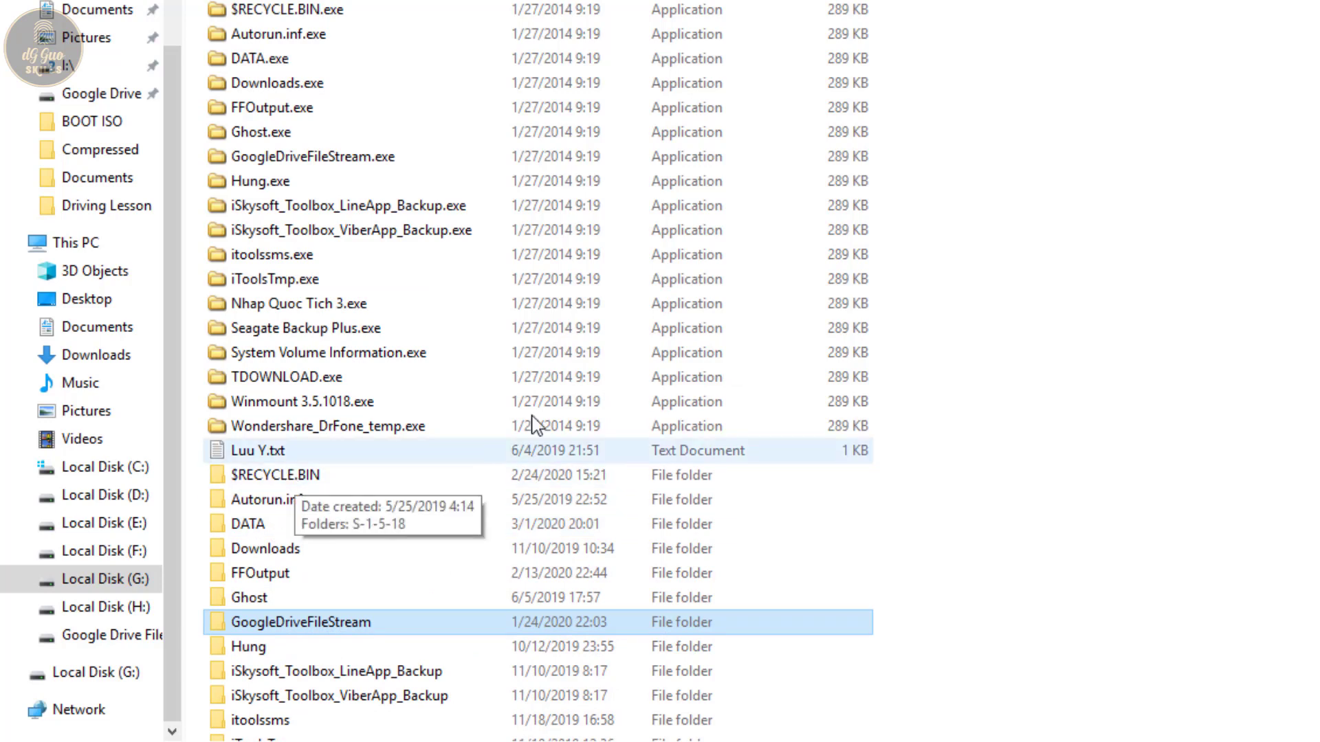
Select the block of fake .exe files and the block of real folders from $RECYCLE.BIN through Wondershare_DrFone_temp to compare both groups.
{"action": "scroll", "coordinate": [886, 371], "scroll_direction": "up", "scroll_amount": 2}
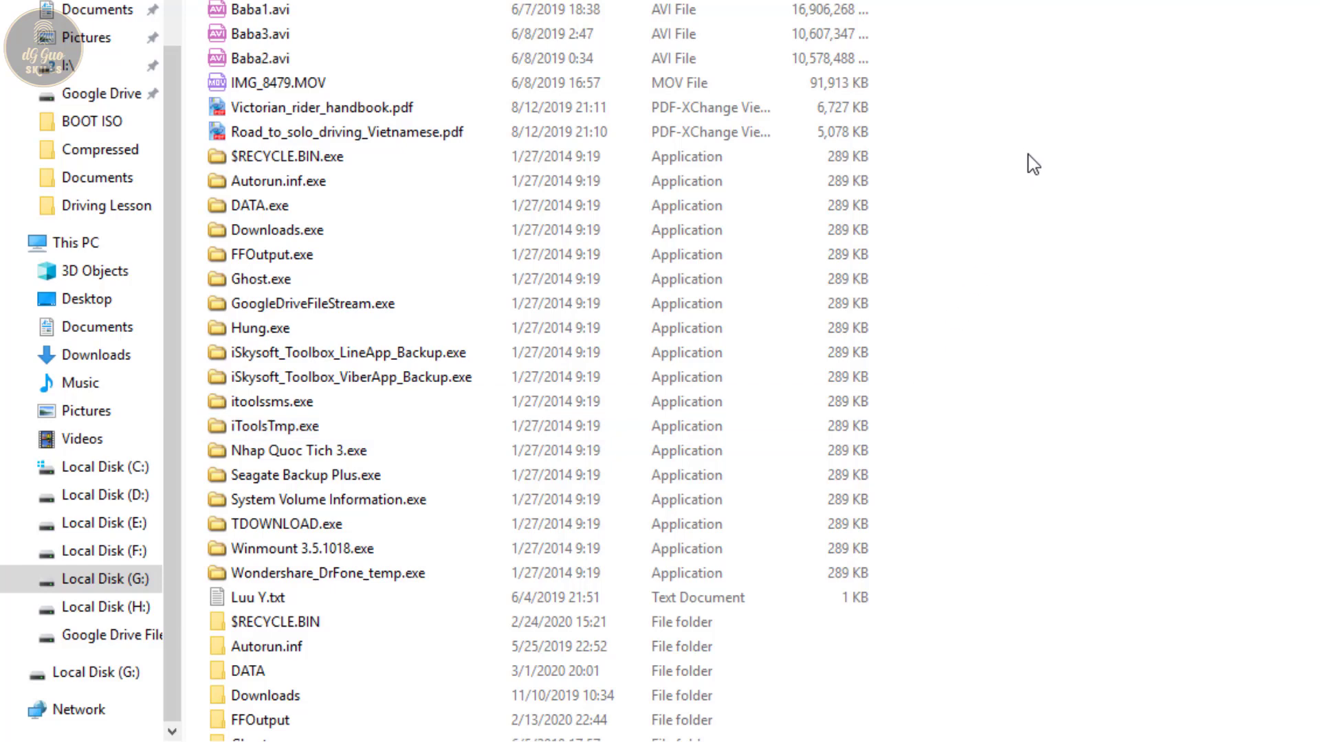
{"action": "left_click_drag", "start_coordinate": [913, 153], "coordinate": [257, 575]}
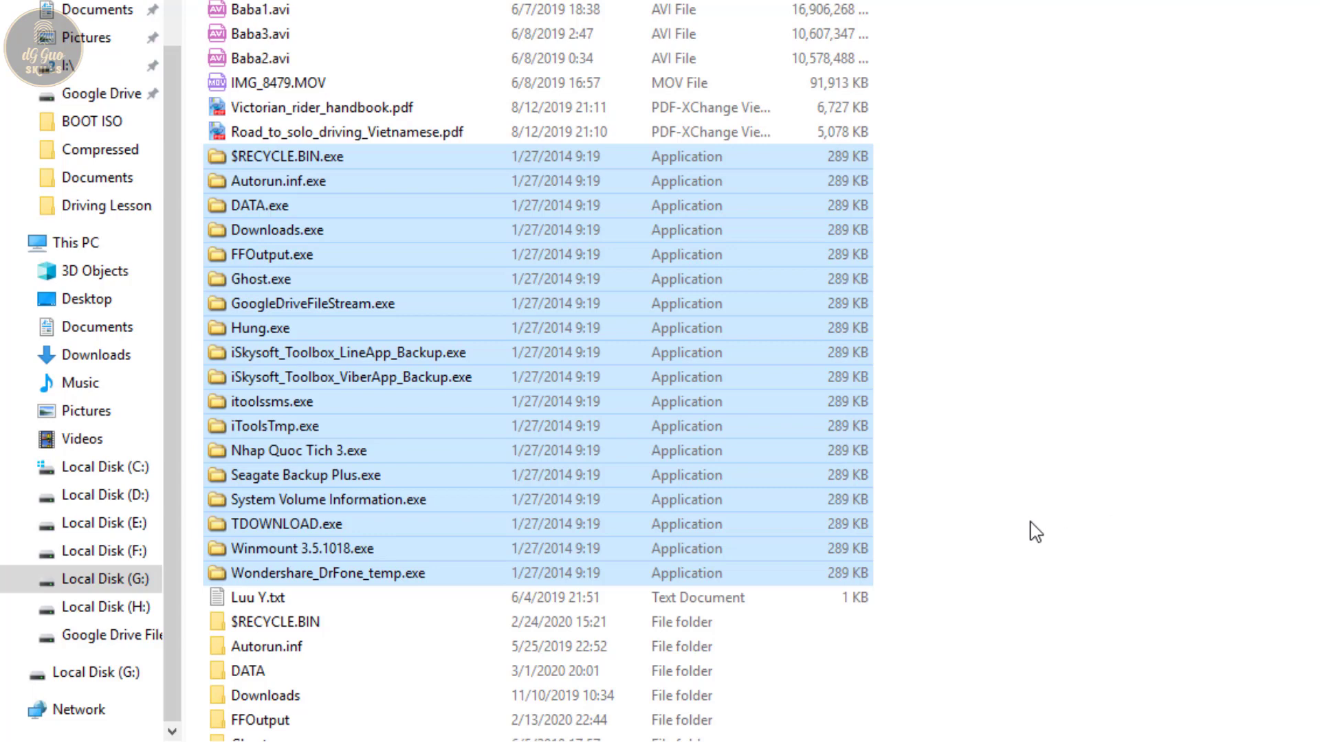
{"action": "mouse_move", "coordinate": [294, 203]}
{"action": "scroll", "coordinate": [227, 680], "scroll_direction": "down", "scroll_amount": 4}
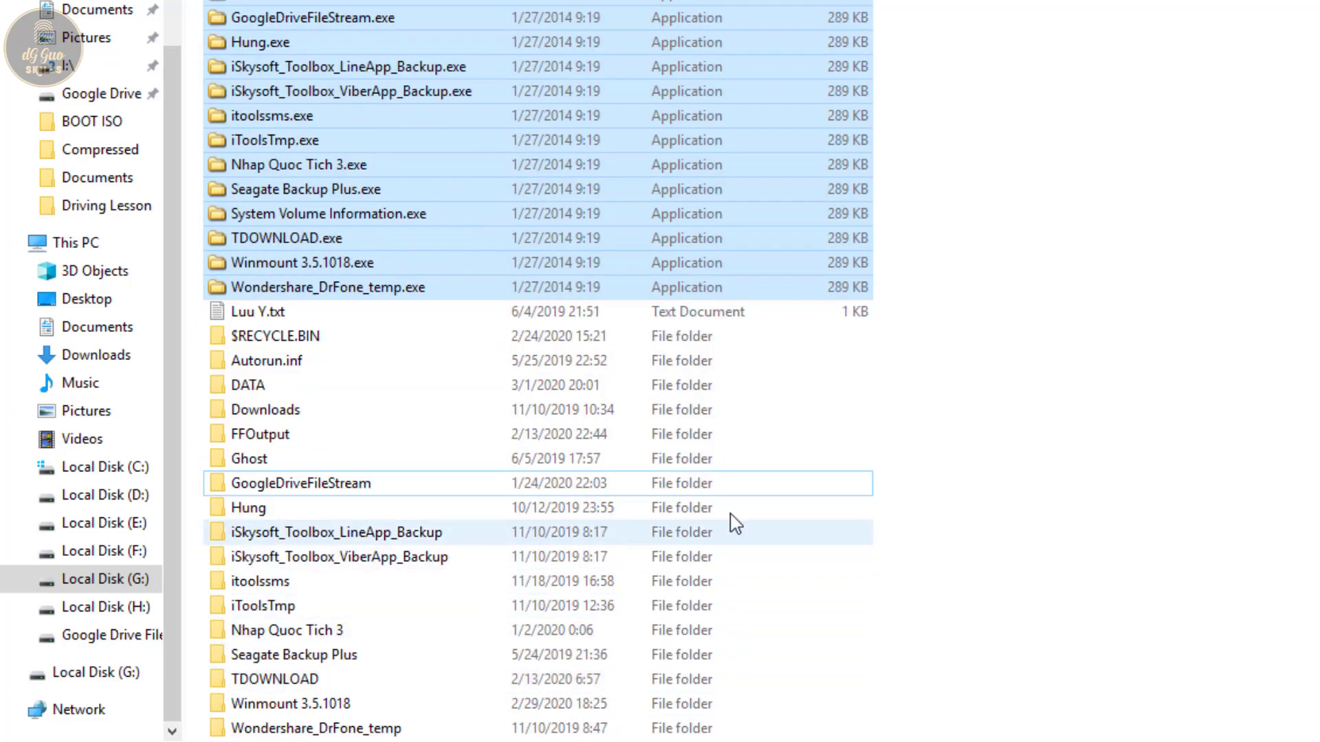
{"action": "left_click_drag", "start_coordinate": [907, 336], "coordinate": [261, 734]}
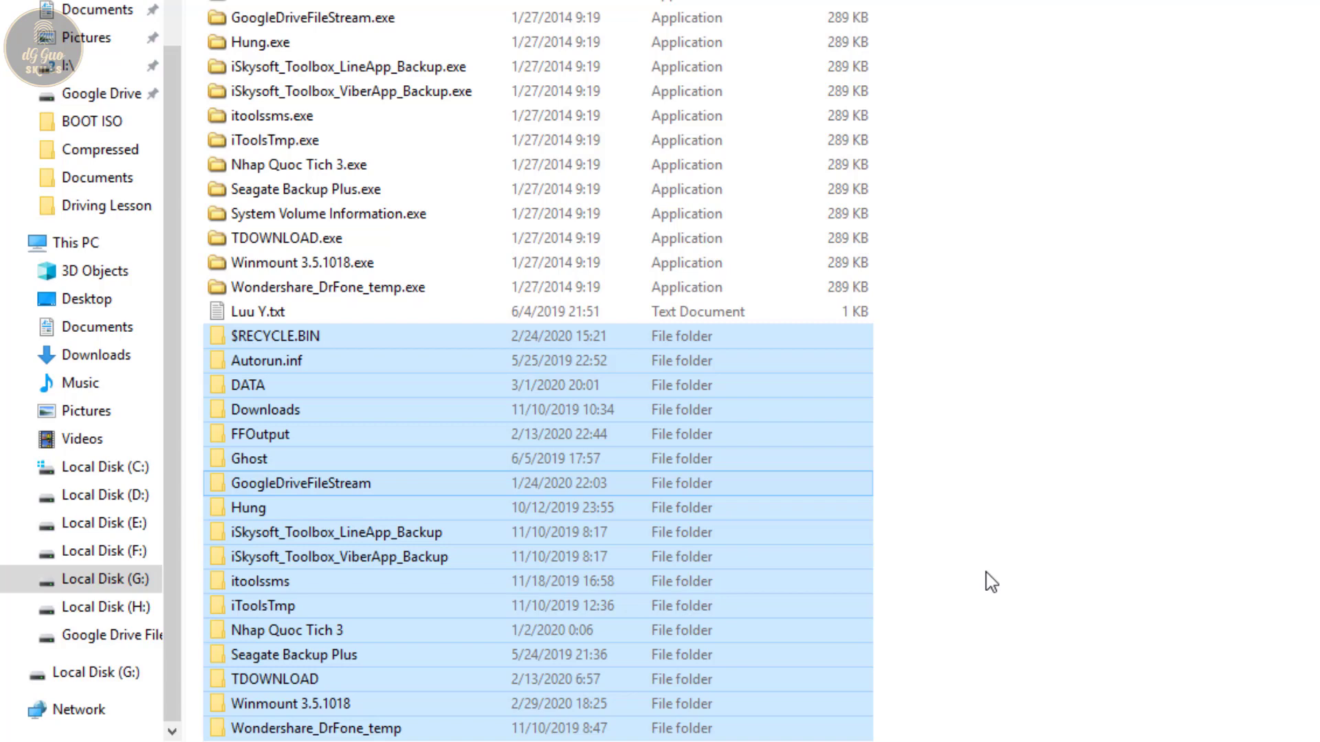
Match $RECYCLE.BIN.exe and Autorun.inf.exe against their same-named real folders.
{"action": "scroll", "coordinate": [991, 583], "scroll_direction": "up", "scroll_amount": 1}
{"action": "scroll", "coordinate": [991, 583], "scroll_direction": "up", "scroll_amount": 1}
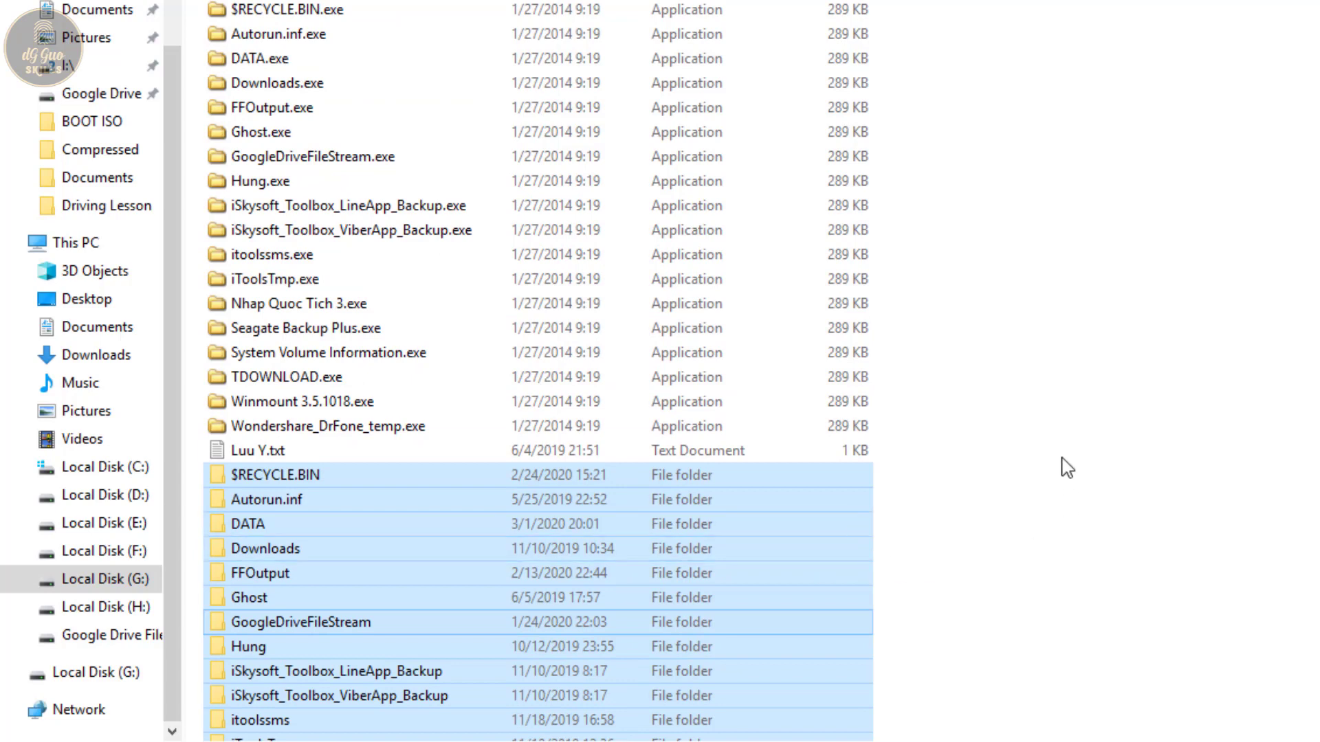
{"action": "scroll", "coordinate": [976, 495], "scroll_direction": "up", "scroll_amount": 2}
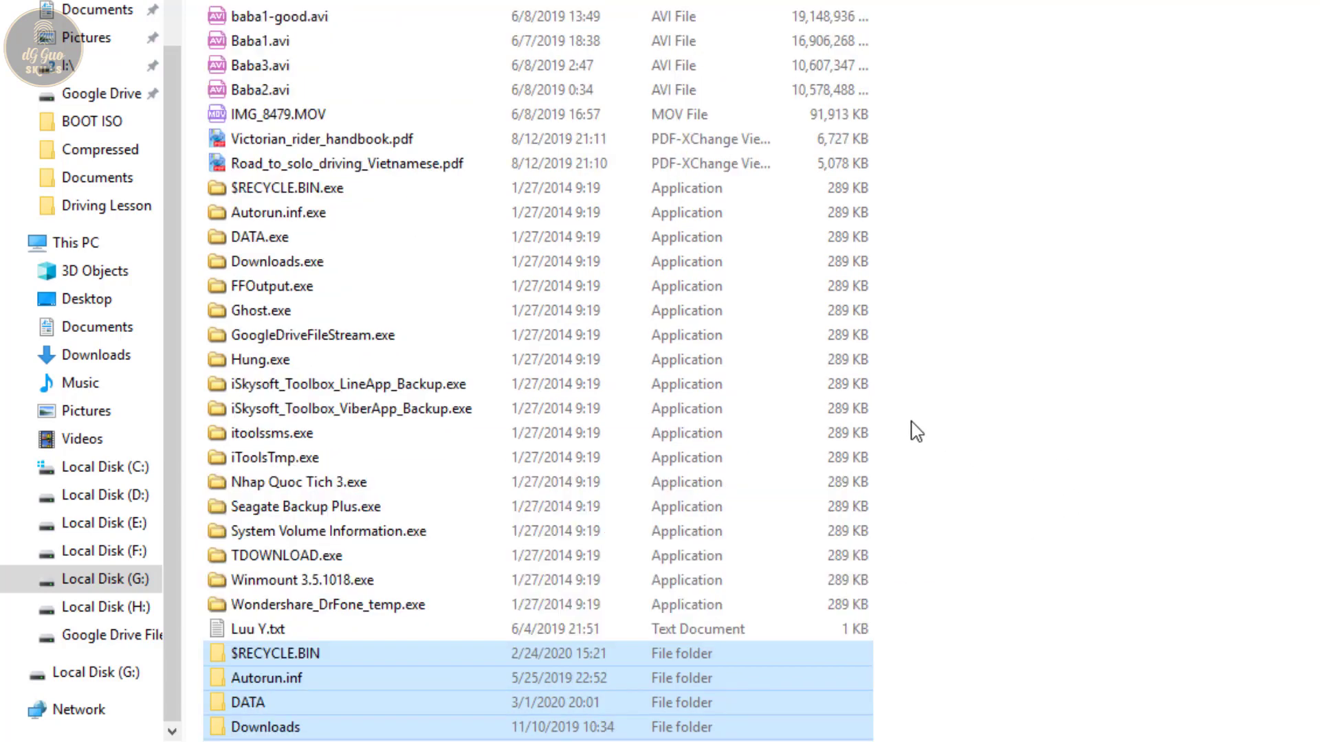
{"action": "left_click", "coordinate": [313, 191]}
{"action": "scroll", "coordinate": [973, 571], "scroll_direction": "down", "scroll_amount": 3}
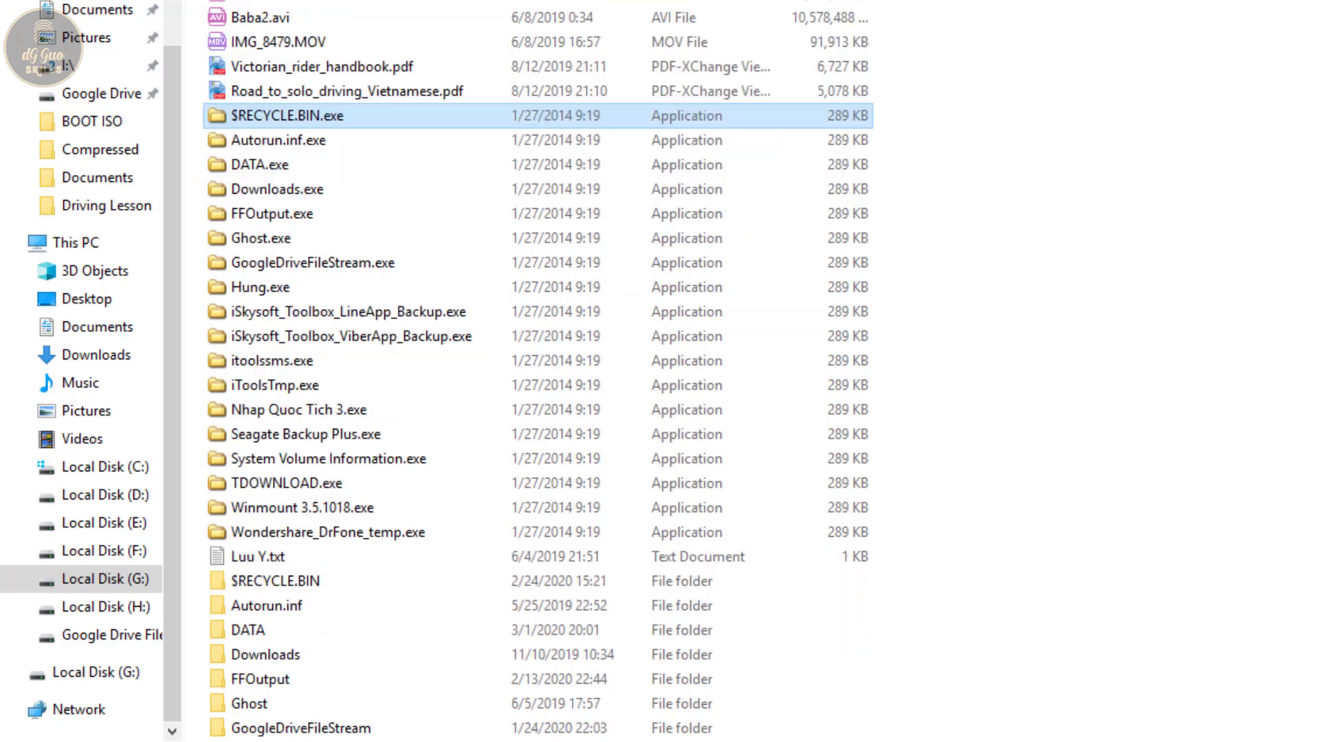
{"action": "scroll", "coordinate": [972, 571], "scroll_direction": "down", "scroll_amount": 1}
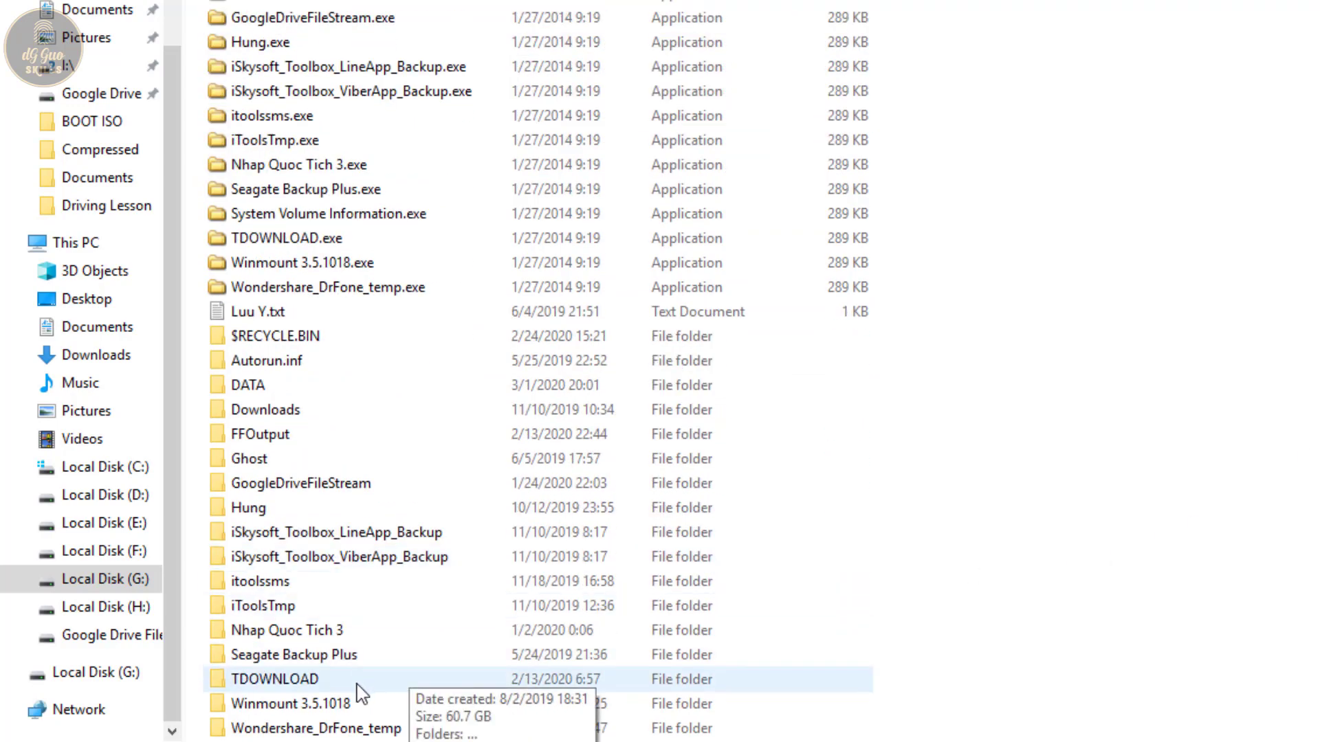
{"action": "scroll", "coordinate": [1093, 512], "scroll_direction": "up", "scroll_amount": 4}
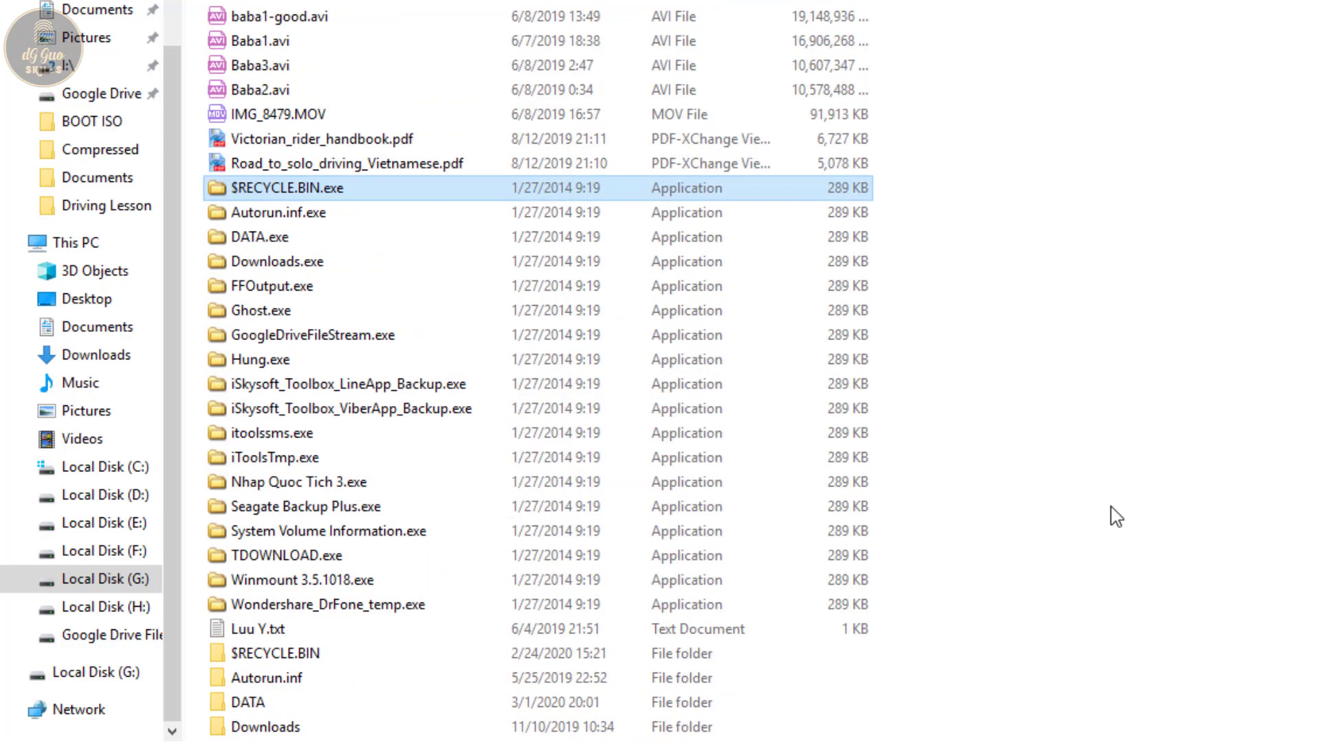
{"action": "left_click", "coordinate": [322, 215]}
{"action": "scroll", "coordinate": [1001, 436], "scroll_direction": "down", "scroll_amount": 3}
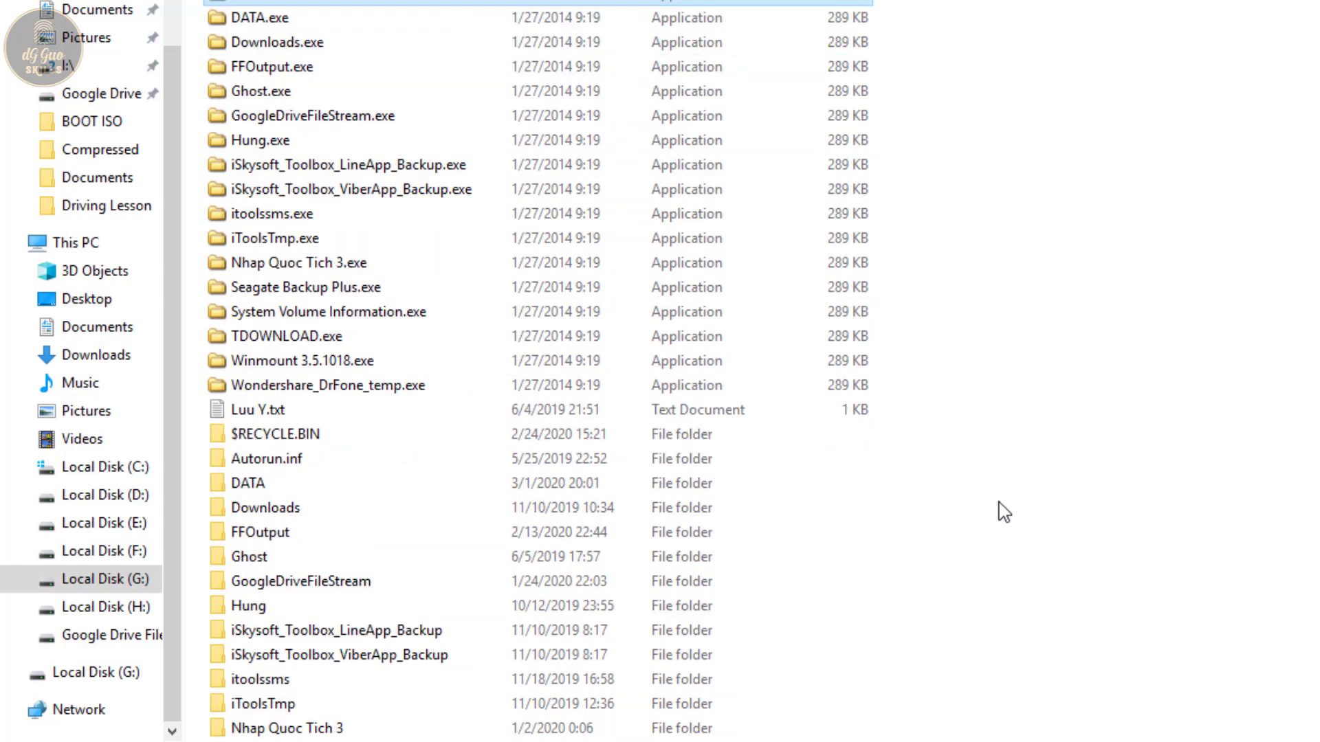
{"action": "left_click", "coordinate": [298, 459]}
{"action": "scroll", "coordinate": [956, 525], "scroll_direction": "up", "scroll_amount": 3}
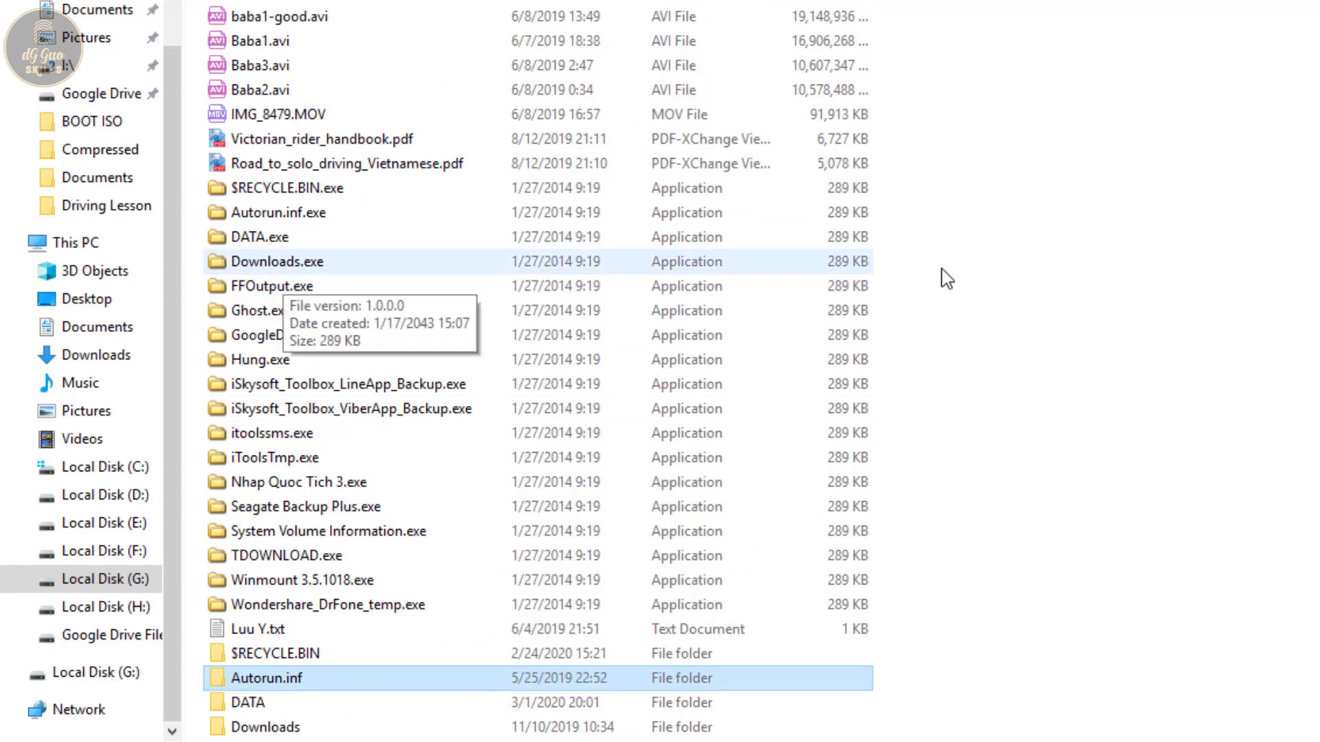
Review the real folders from DATA down to Wondershare_DrFone_temp against the .exe list and single out System Volume Information.exe.
{"action": "scroll", "coordinate": [997, 453], "scroll_direction": "down", "scroll_amount": 4}
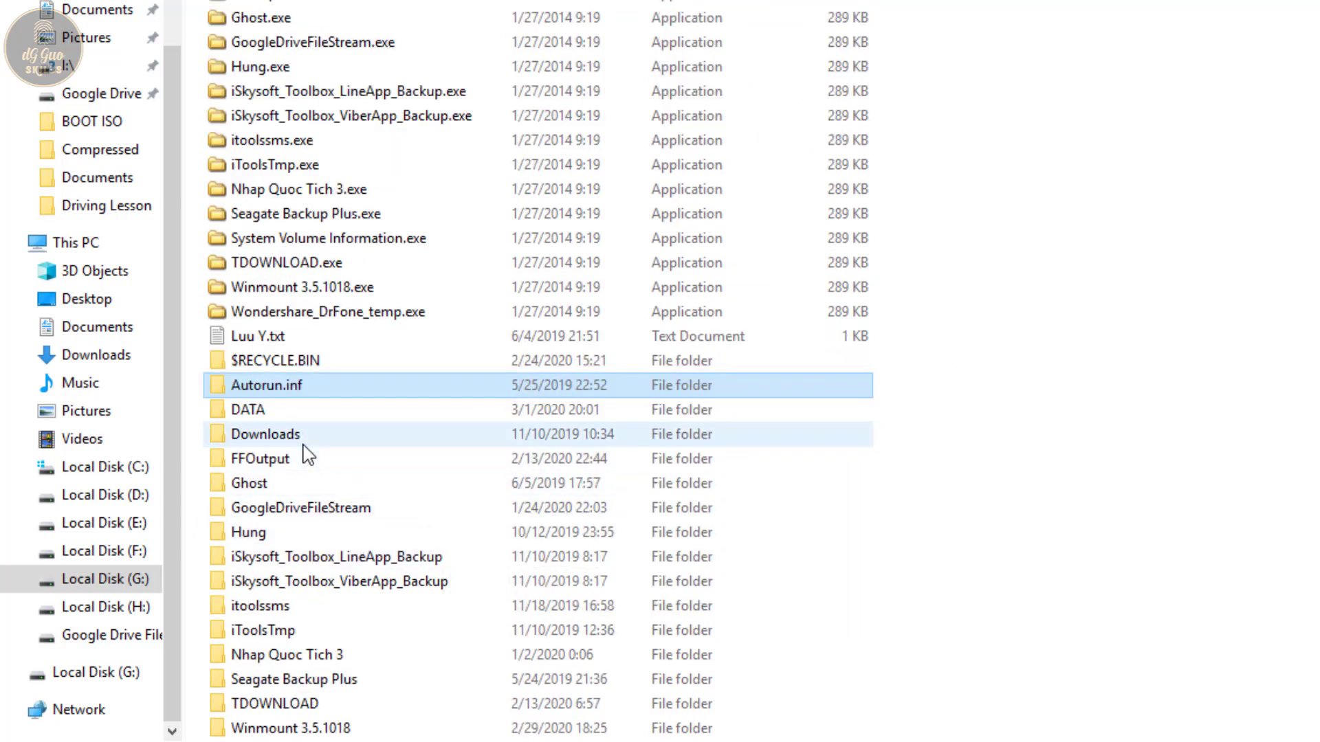
{"action": "scroll", "coordinate": [307, 455], "scroll_direction": "up", "scroll_amount": 1}
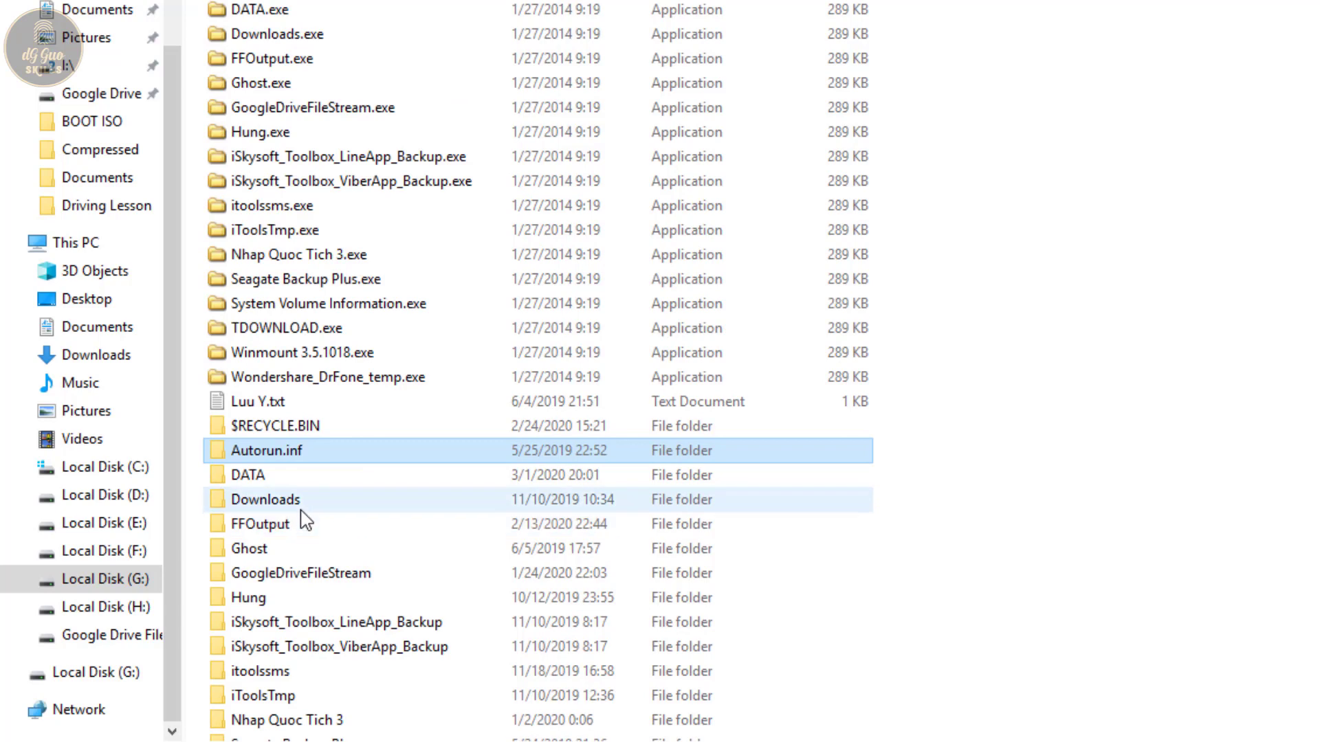
{"action": "scroll", "coordinate": [296, 501], "scroll_direction": "up", "scroll_amount": 1}
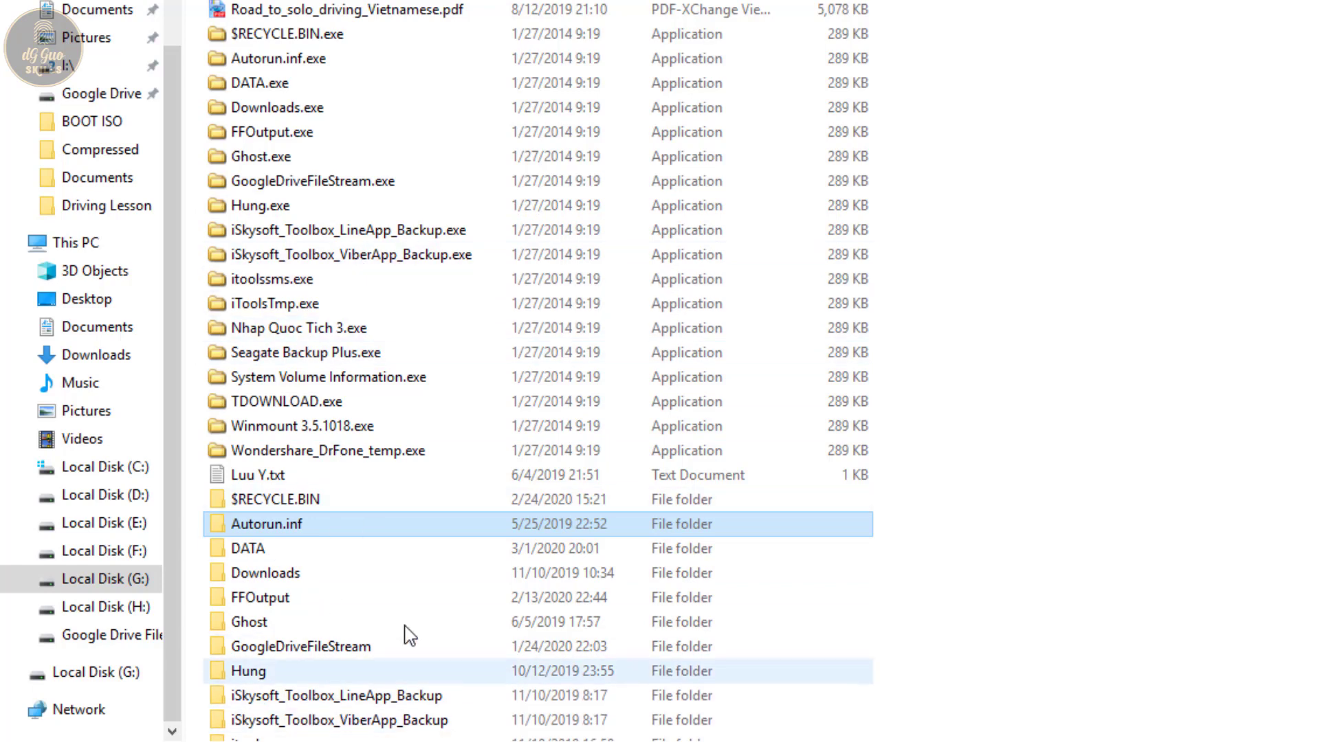
{"action": "scroll", "coordinate": [413, 630], "scroll_direction": "down", "scroll_amount": 1}
{"action": "scroll", "coordinate": [418, 614], "scroll_direction": "down", "scroll_amount": 1}
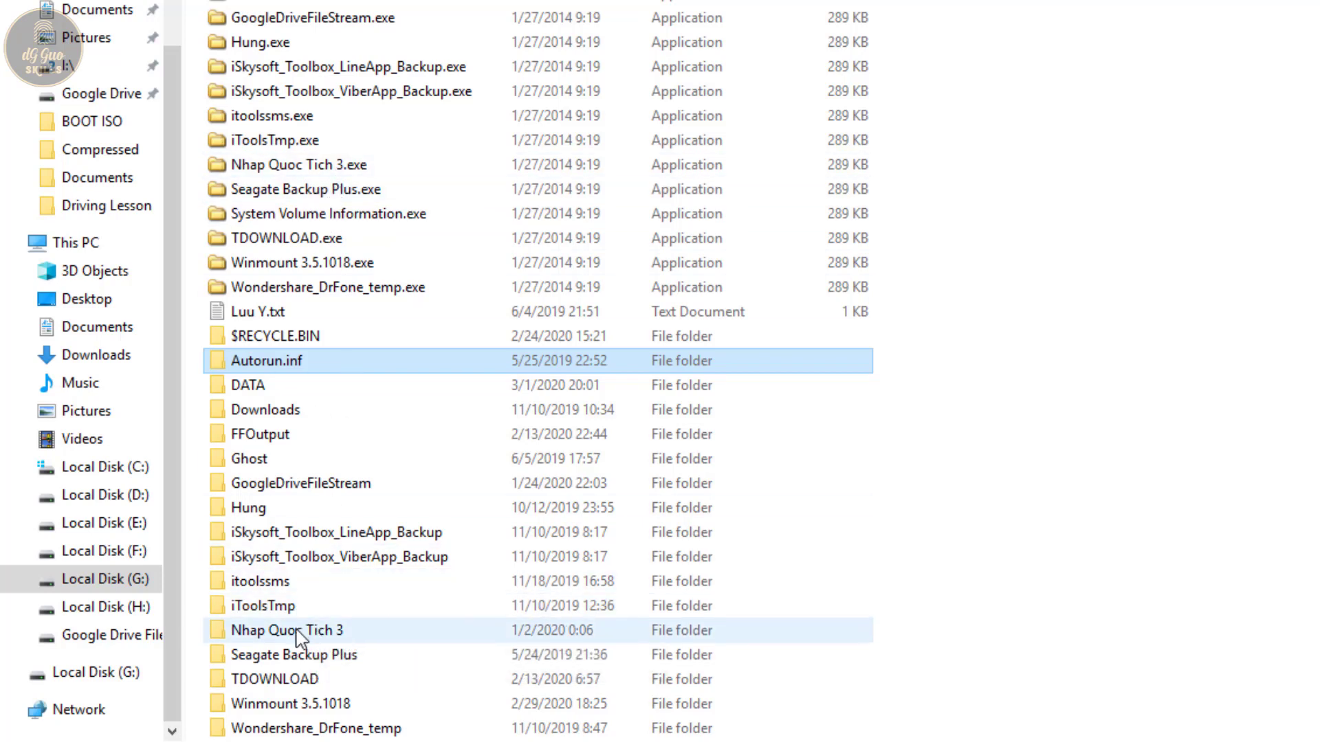
{"action": "mouse_move", "coordinate": [301, 638]}
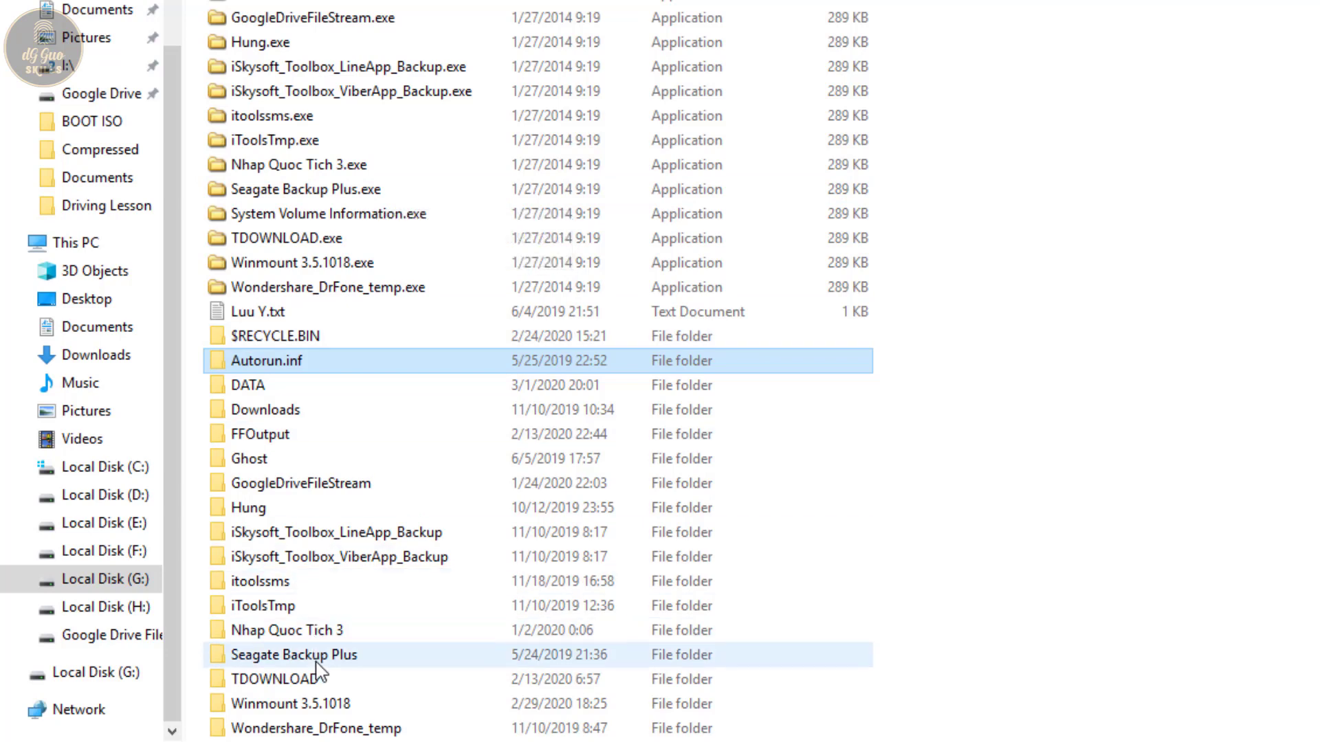
{"action": "left_click", "coordinate": [265, 219]}
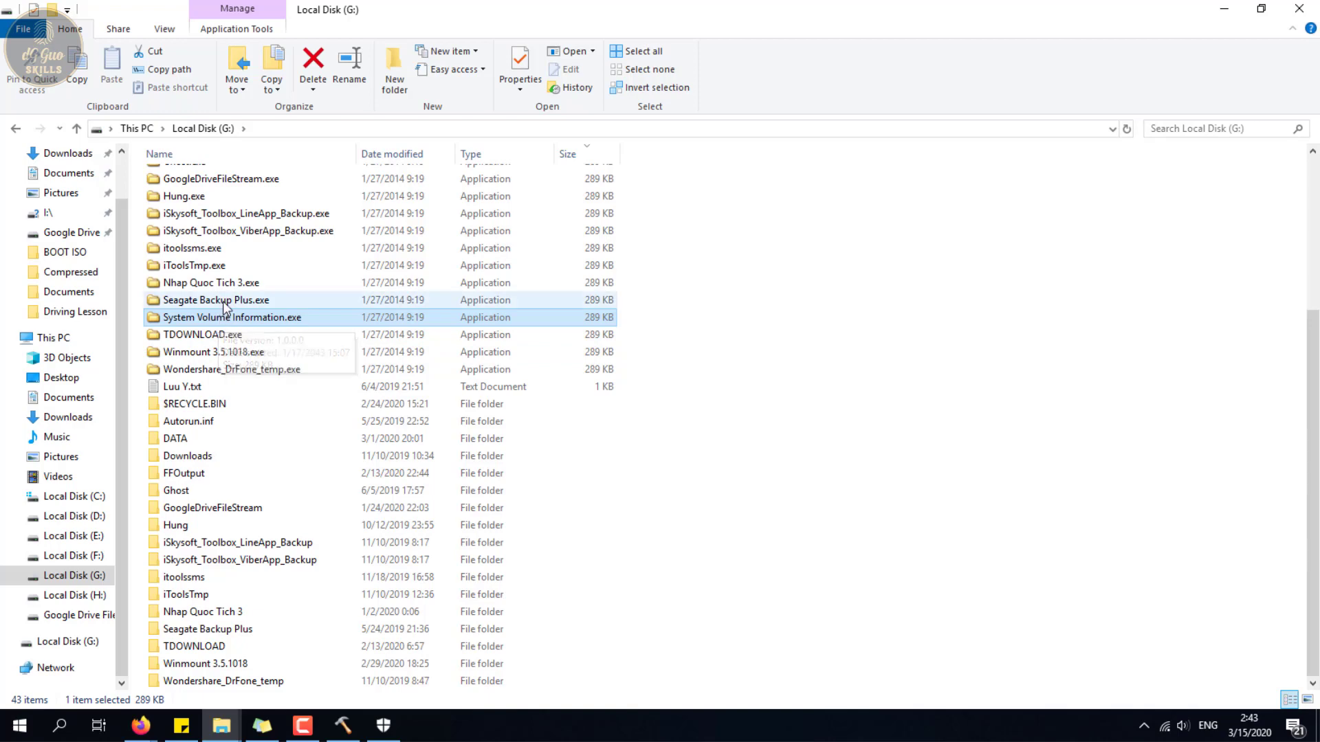
Permanently delete all the fake .exe files from $RECYCLE.BIN.exe through Wondershare_DrFone_temp.exe on drive G:.
{"action": "left_click", "coordinate": [842, 400]}
{"action": "scroll", "coordinate": [790, 419], "scroll_direction": "up", "scroll_amount": 4}
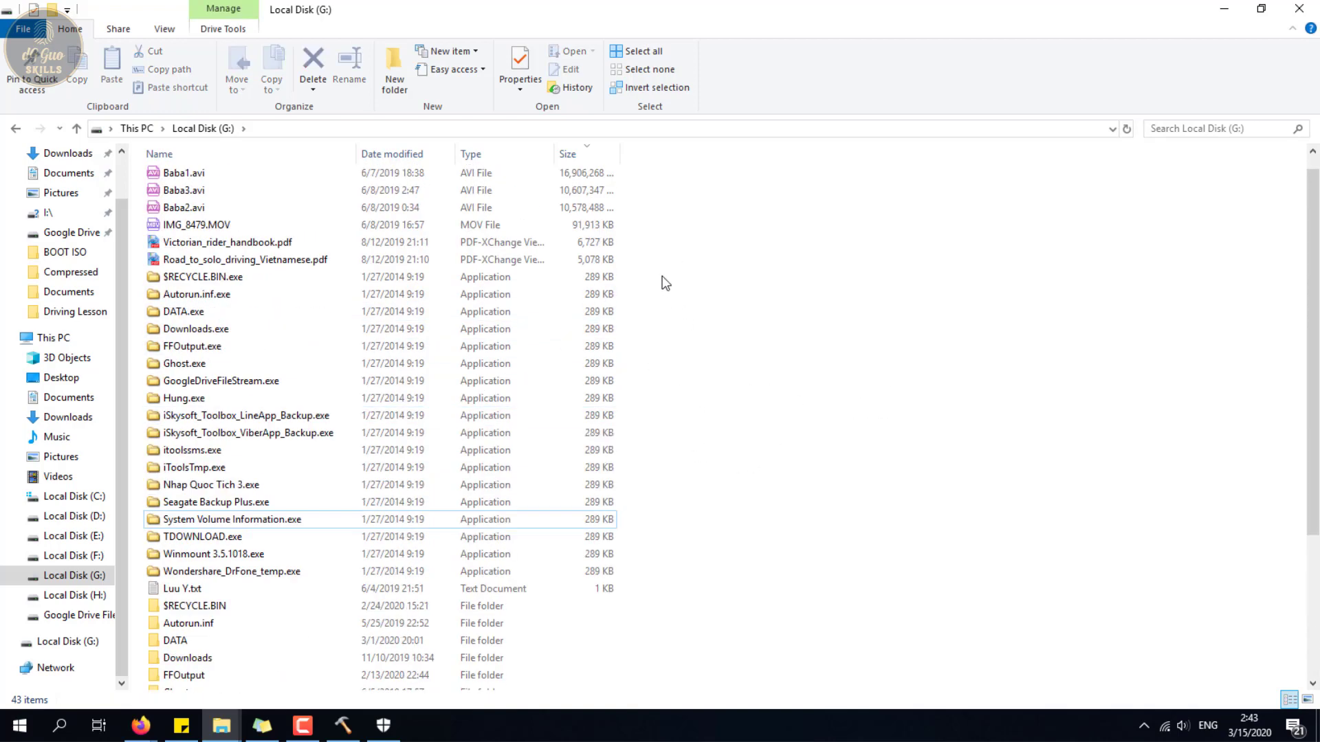
{"action": "left_click_drag", "start_coordinate": [664, 283], "coordinate": [233, 584]}
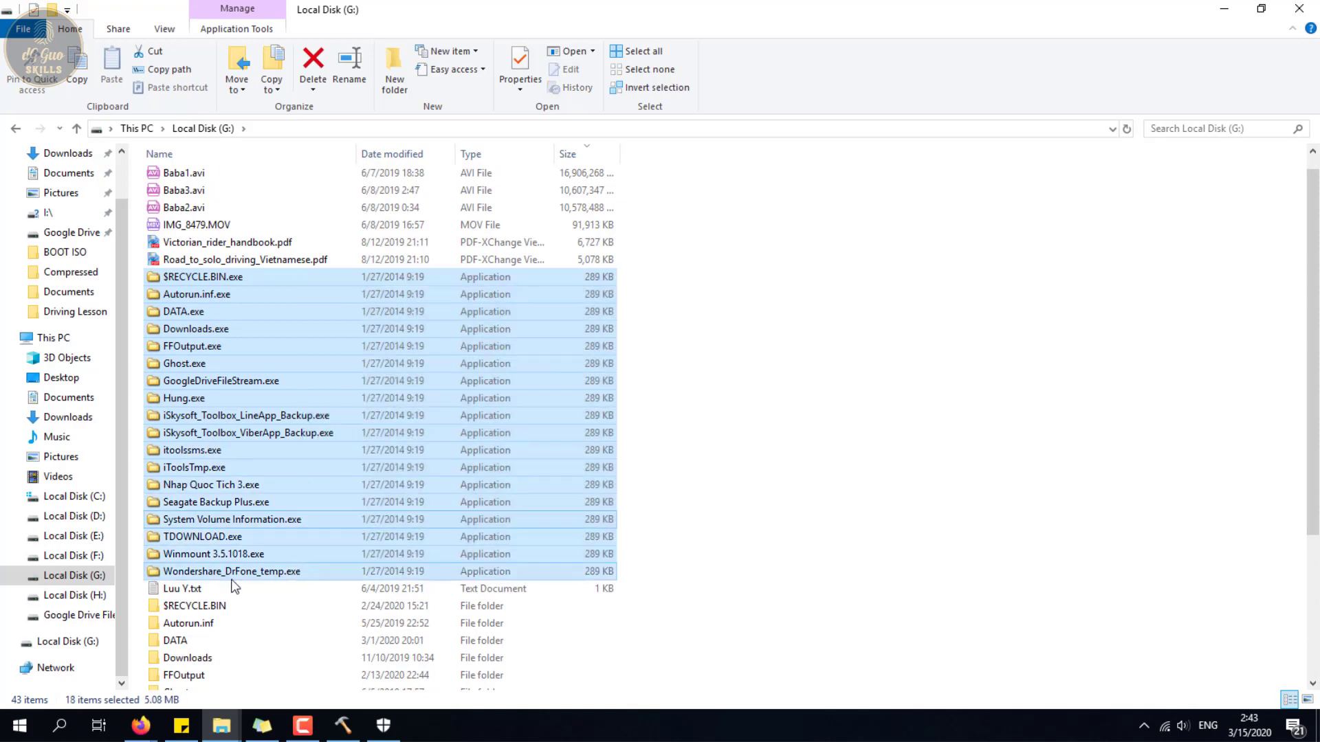
{"action": "right_click", "coordinate": [217, 281]}
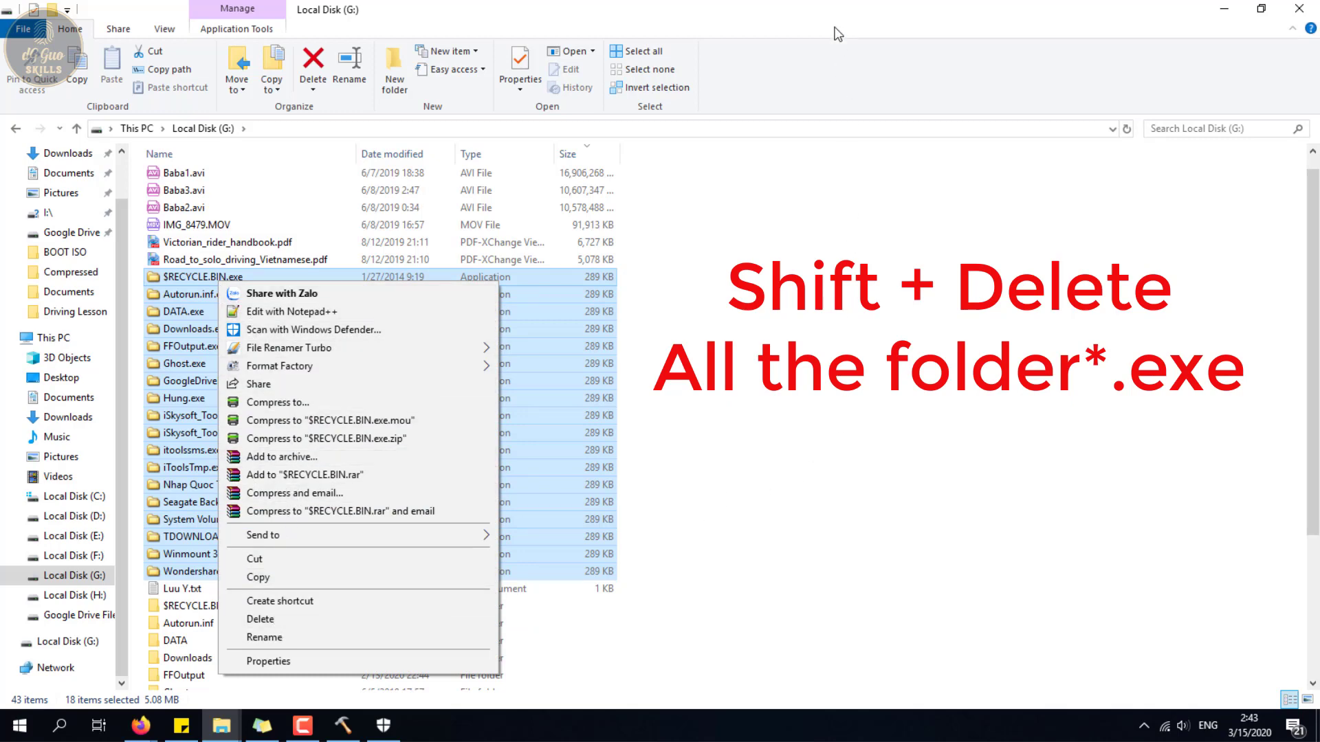
{"action": "key", "text": "Escape"}
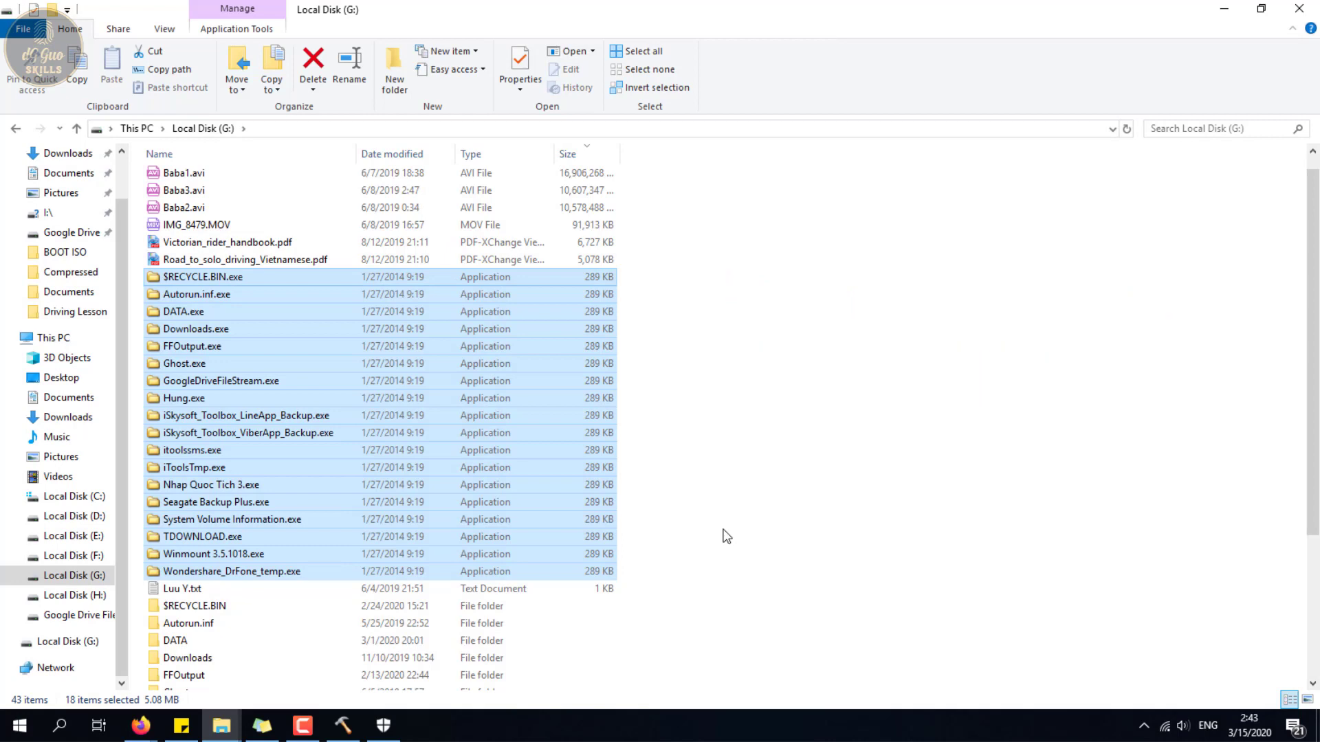
{"action": "key", "text": "shift+Delete"}
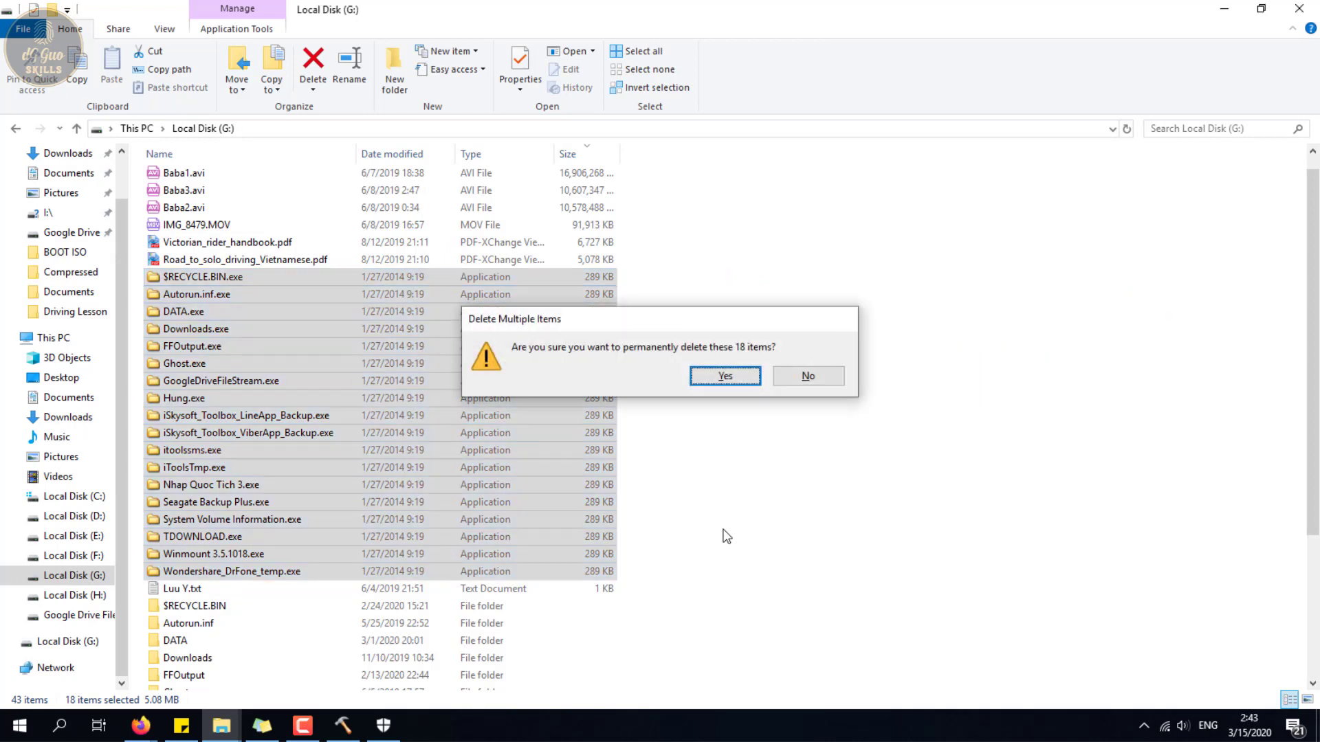
{"action": "key", "text": "Escape"}
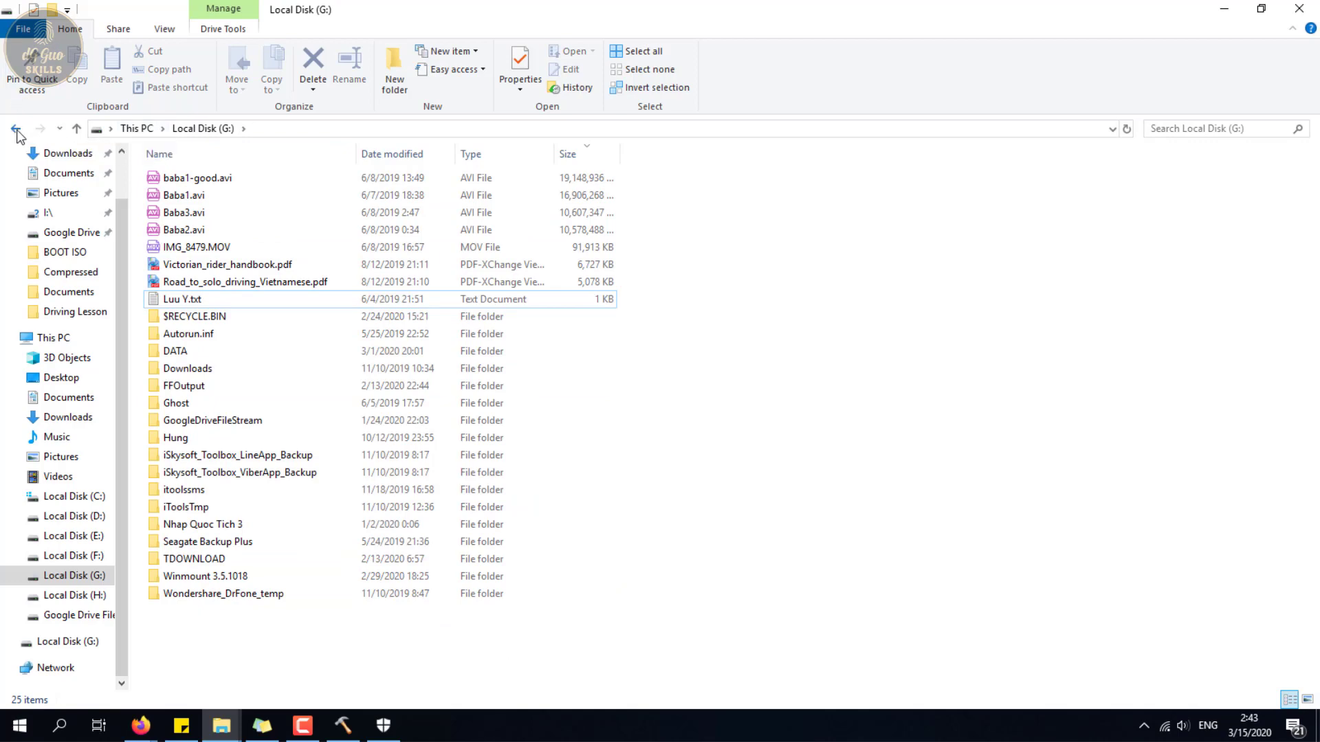
Open the restored DATA folder to check its contents and return to the root of drive G:.
{"action": "double_click", "coordinate": [196, 350]}
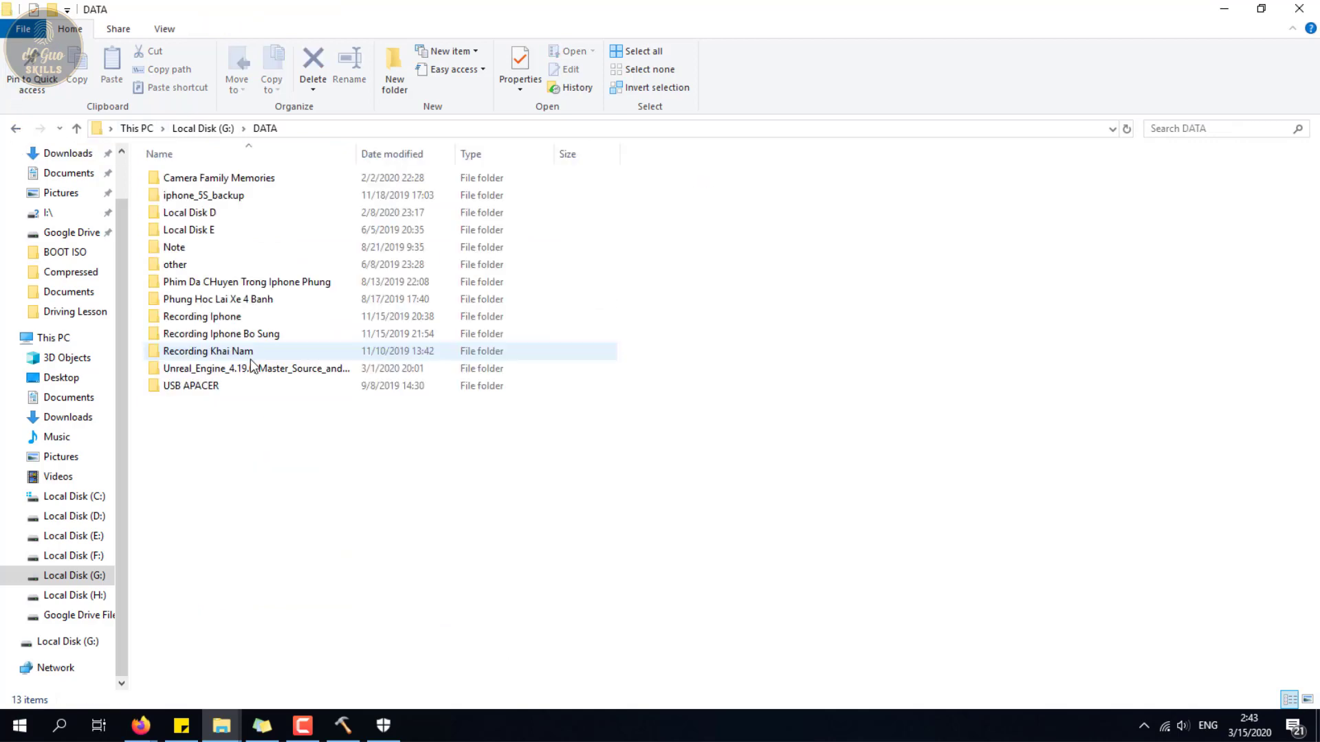
{"action": "left_click", "coordinate": [16, 128]}
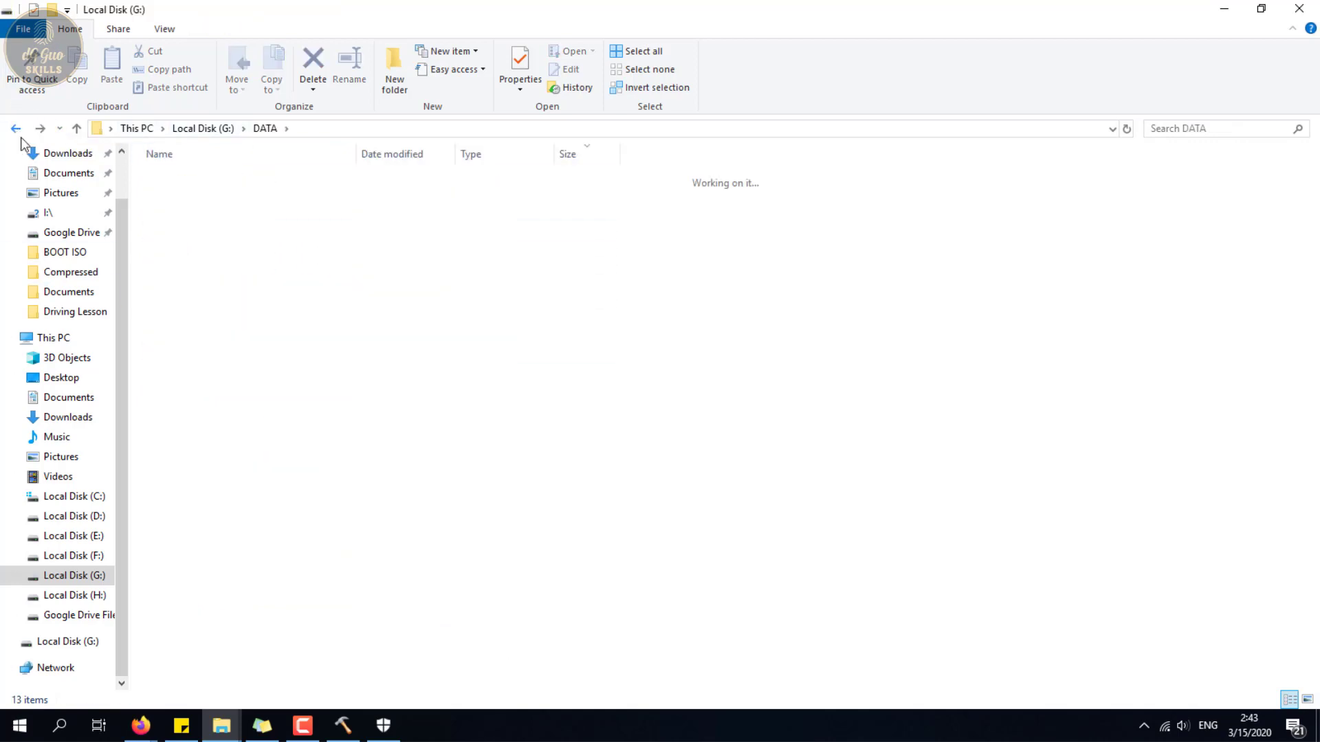
{"action": "left_click", "coordinate": [897, 437]}
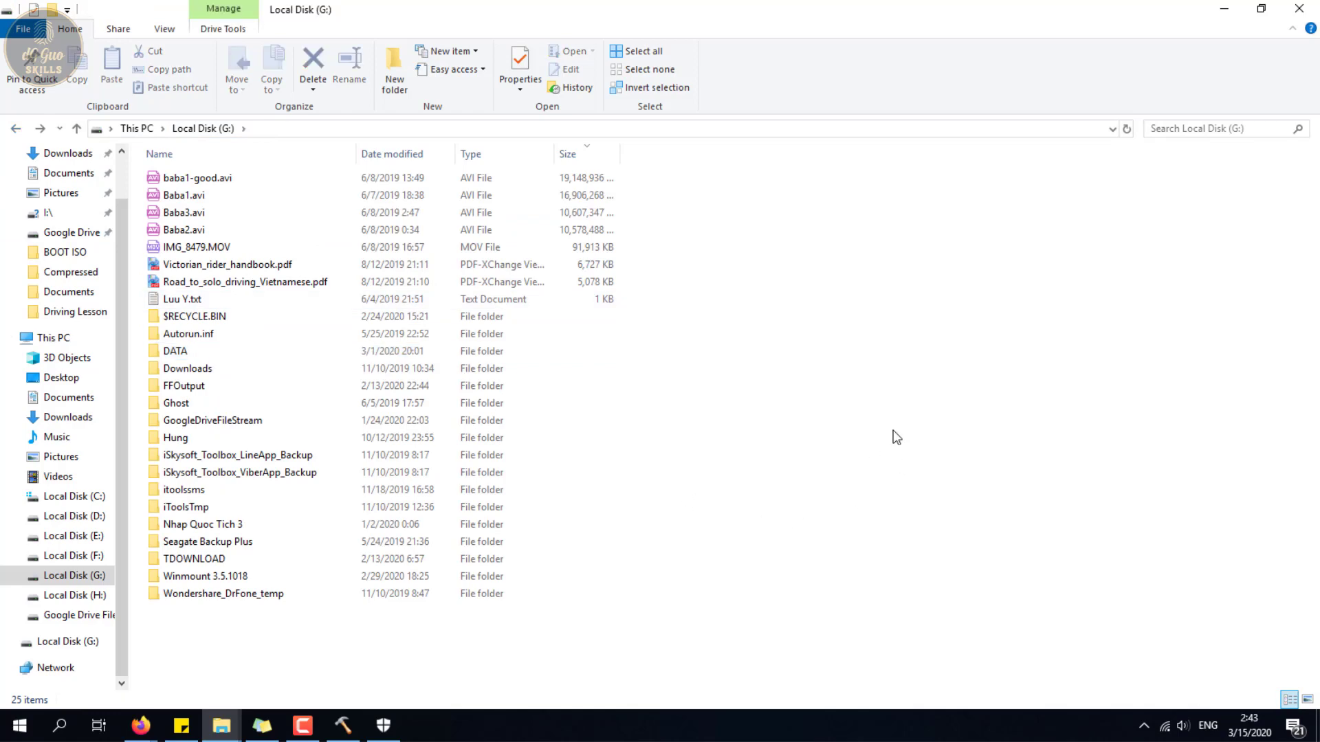
Close the drive G: window and exit FixAuto to return to the desktop.
{"action": "left_click", "coordinate": [1310, 10]}
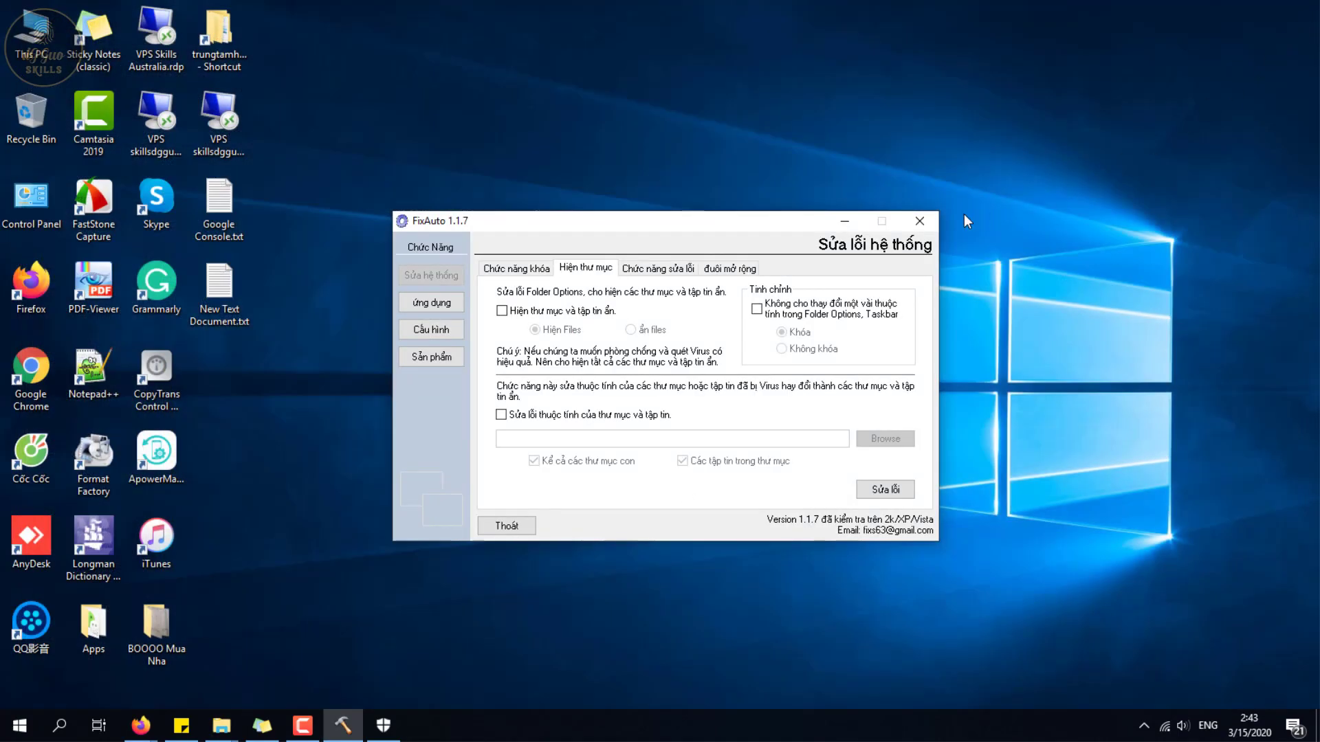
{"action": "left_click", "coordinate": [923, 227]}
{"action": "left_click", "coordinate": [506, 525]}
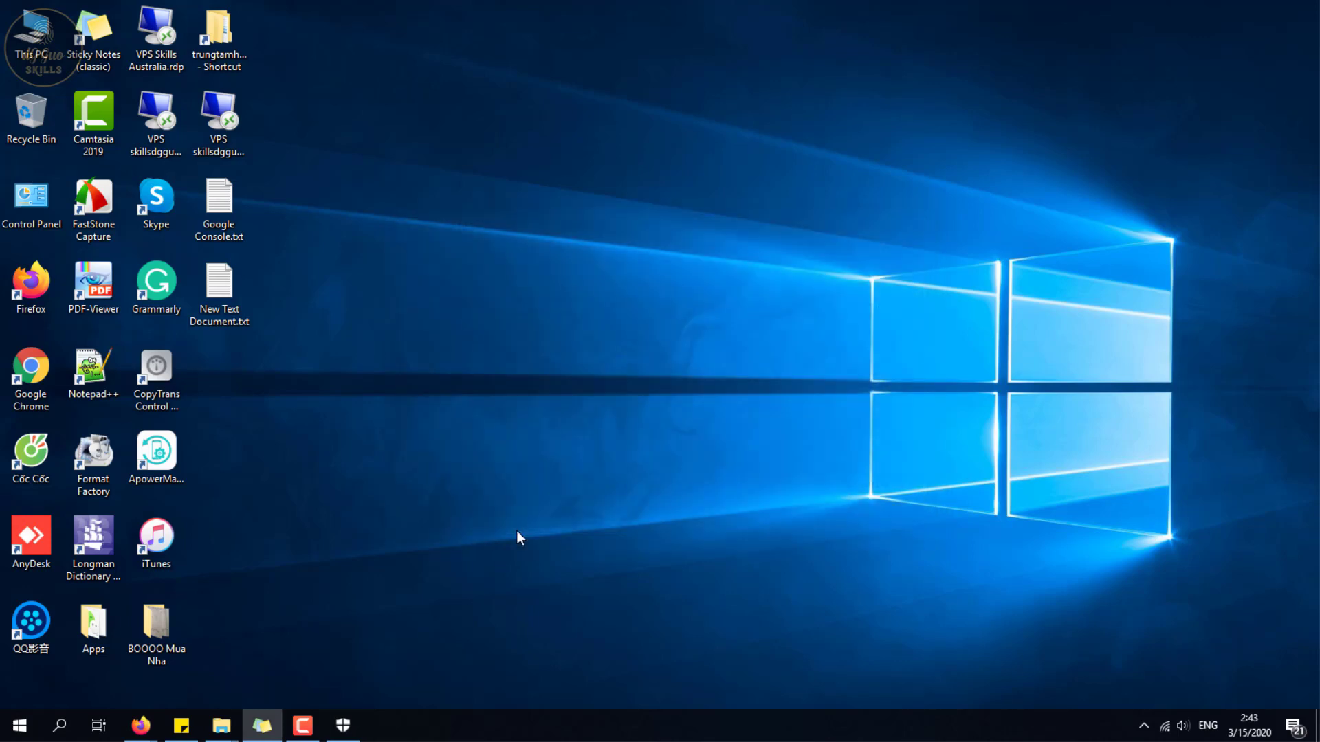
{"action": "right_click", "coordinate": [534, 238]}
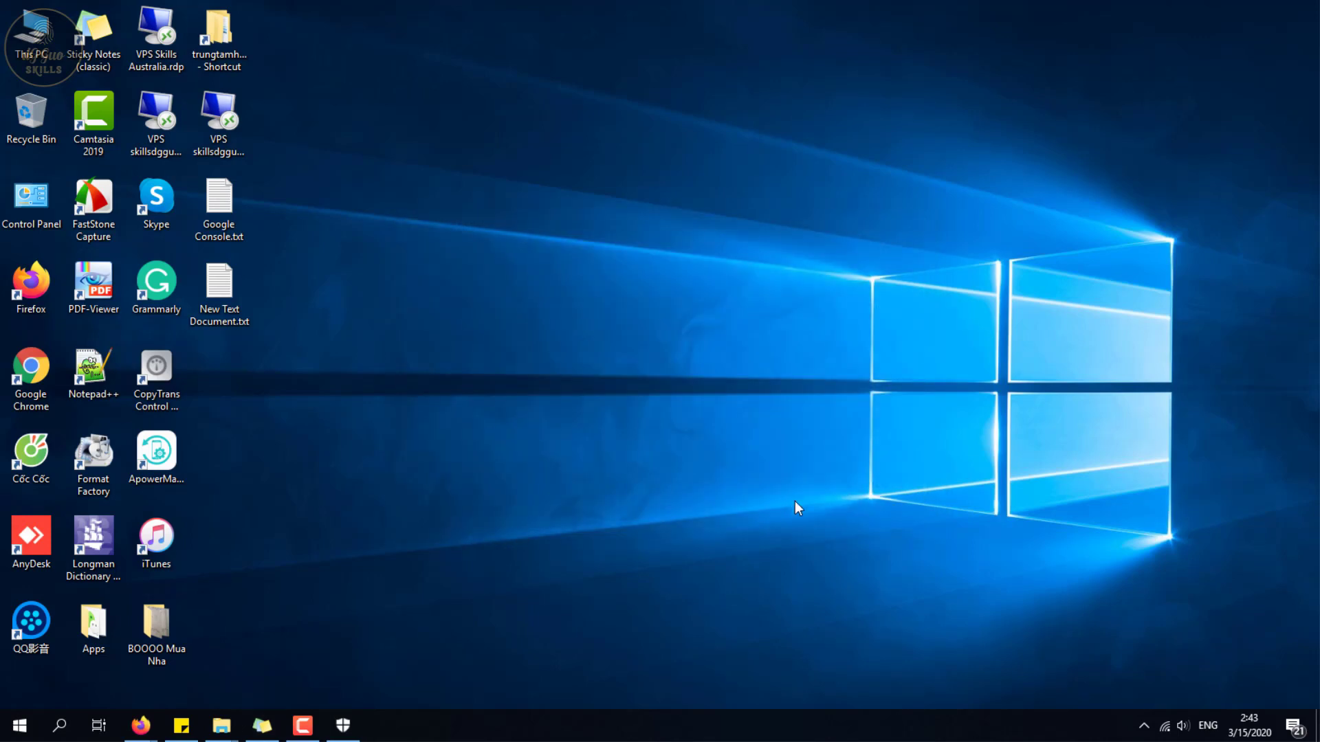